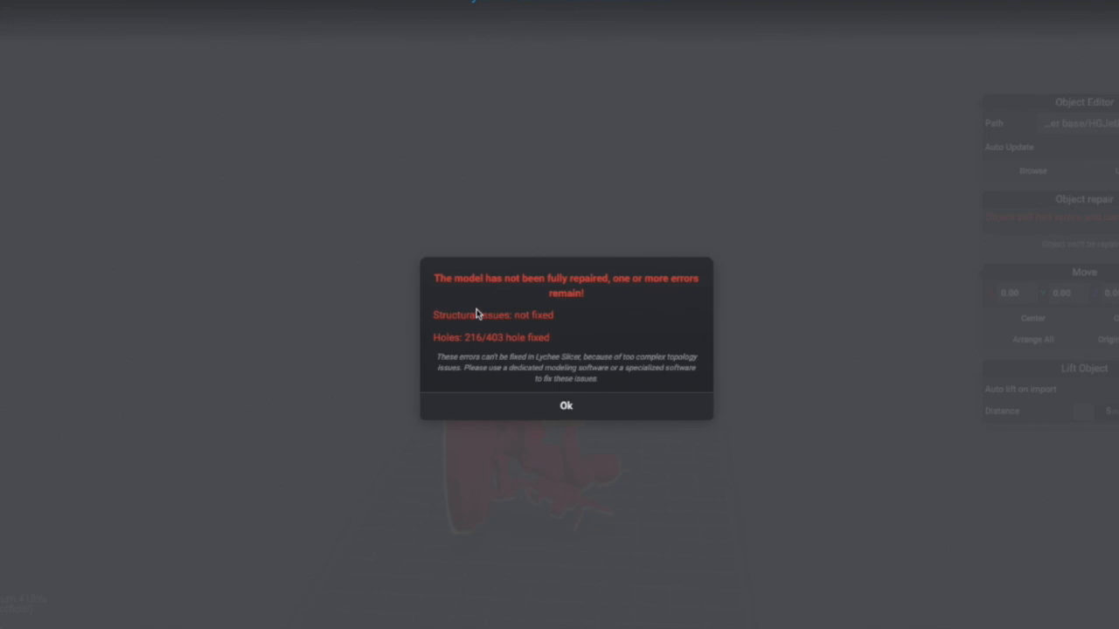
Step: Dismiss the repair report and examine the remaining mesh errors on the gunner model from several angles
click(566, 407)
drag(781, 397, 582, 583)
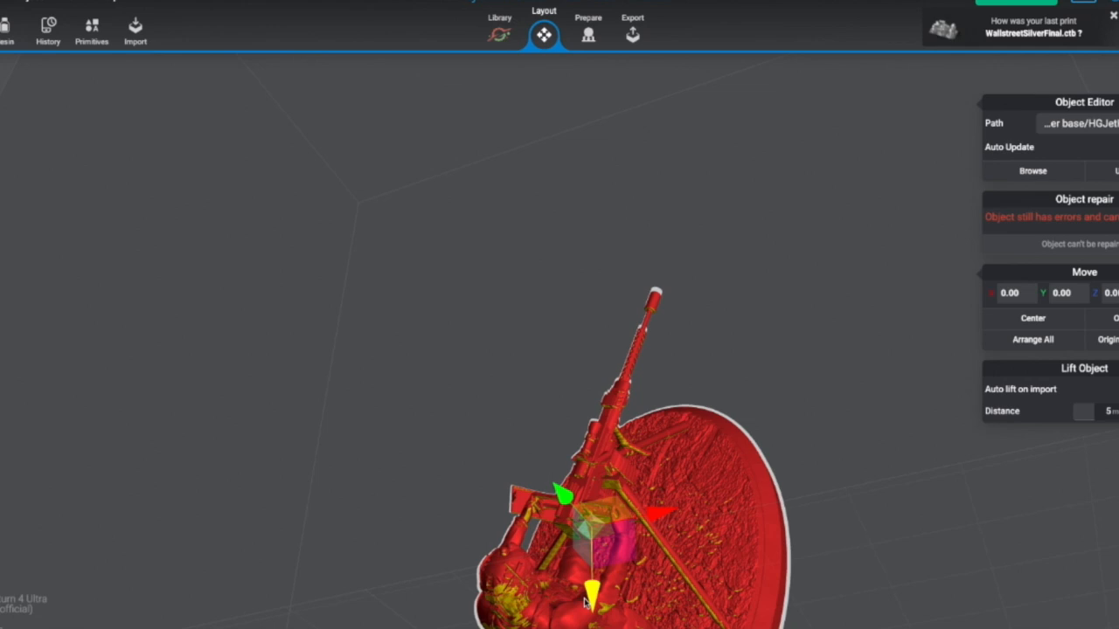
drag(709, 507, 883, 489)
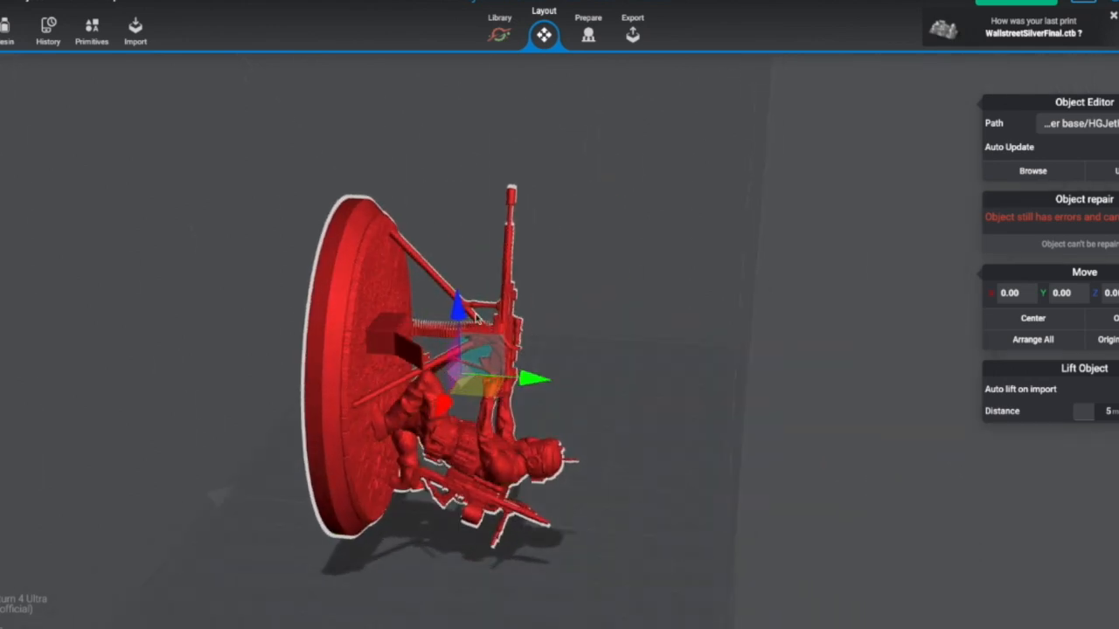
Step: Export the selected model in STL format as HGJetHelmet2.0.stl to the new Zombie wars models folder
click(5, 21)
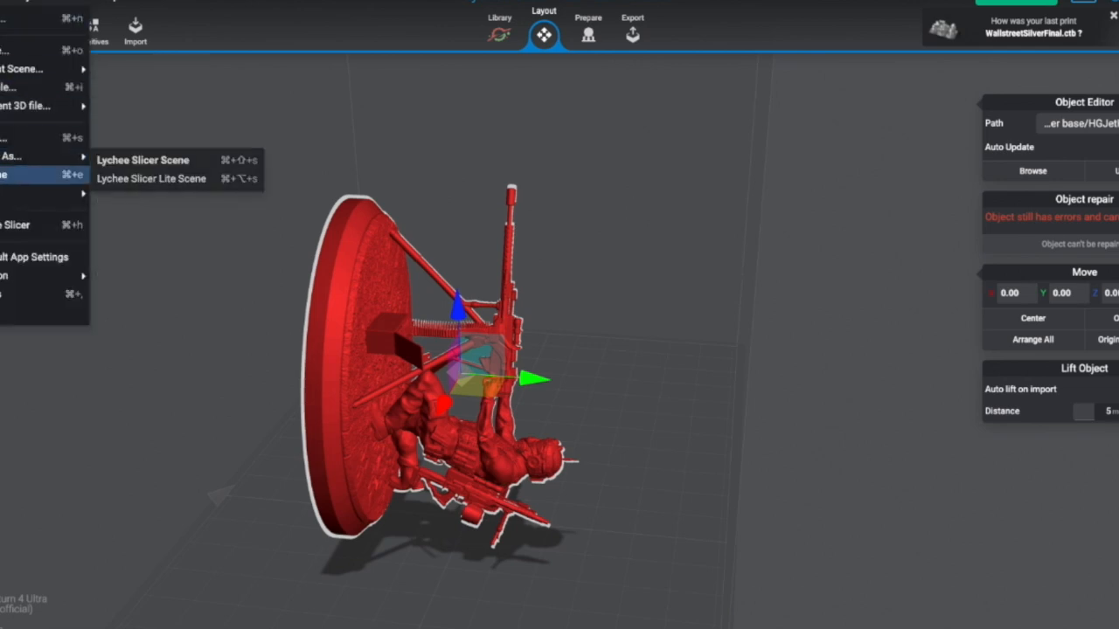
mouse_move(46, 194)
click(145, 198)
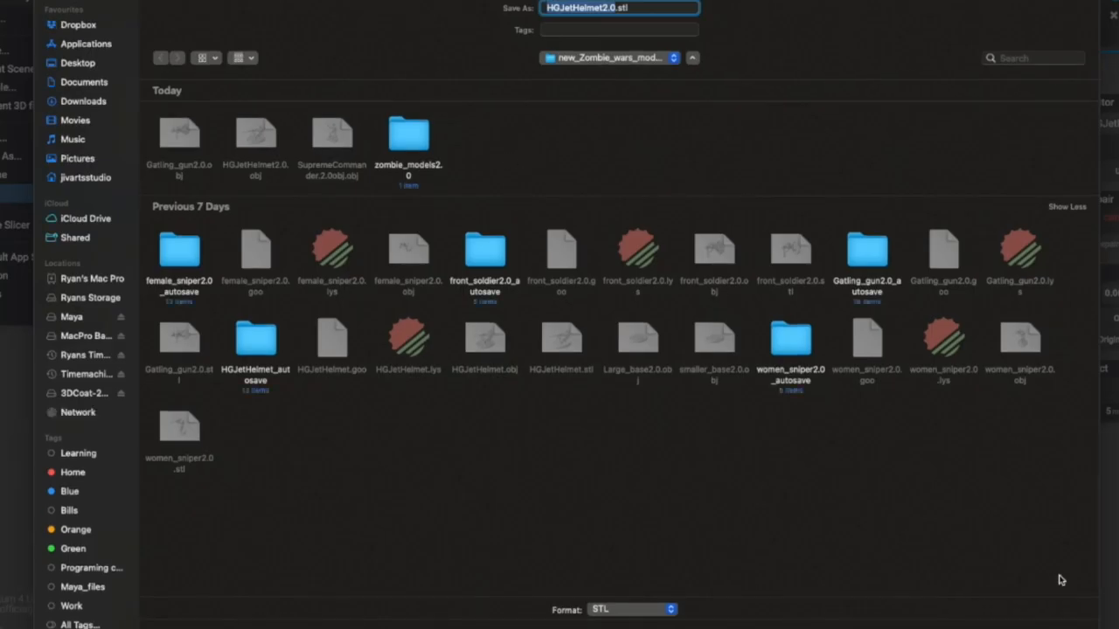
click(1046, 626)
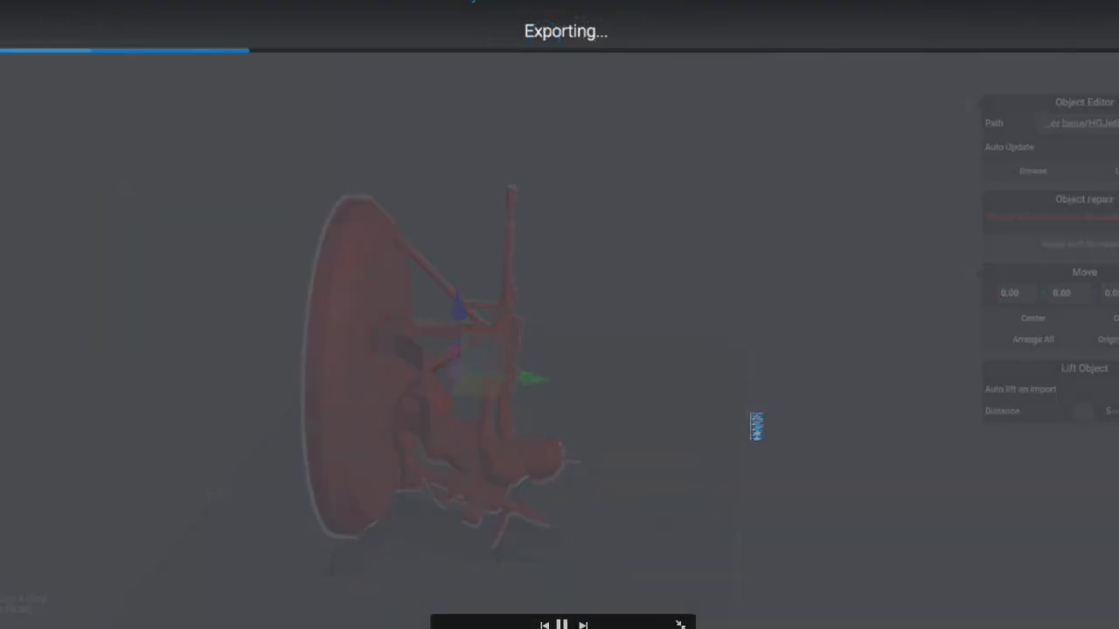
Step: Run the 3D model repair on the gunner model, dismiss its report and check the mesh from several angles
click(664, 409)
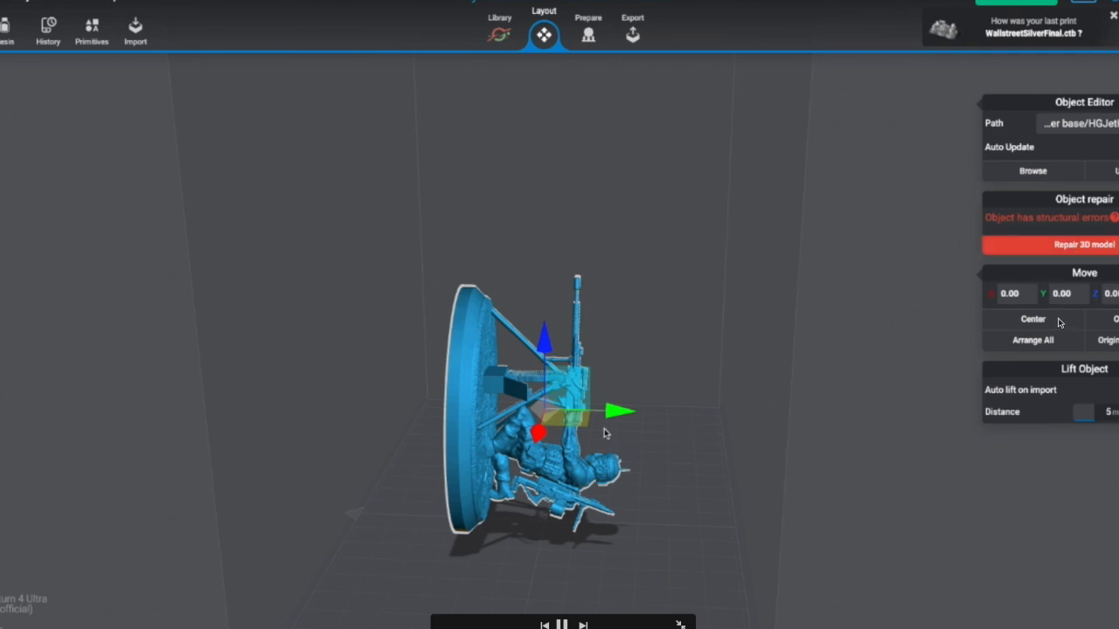
click(1095, 251)
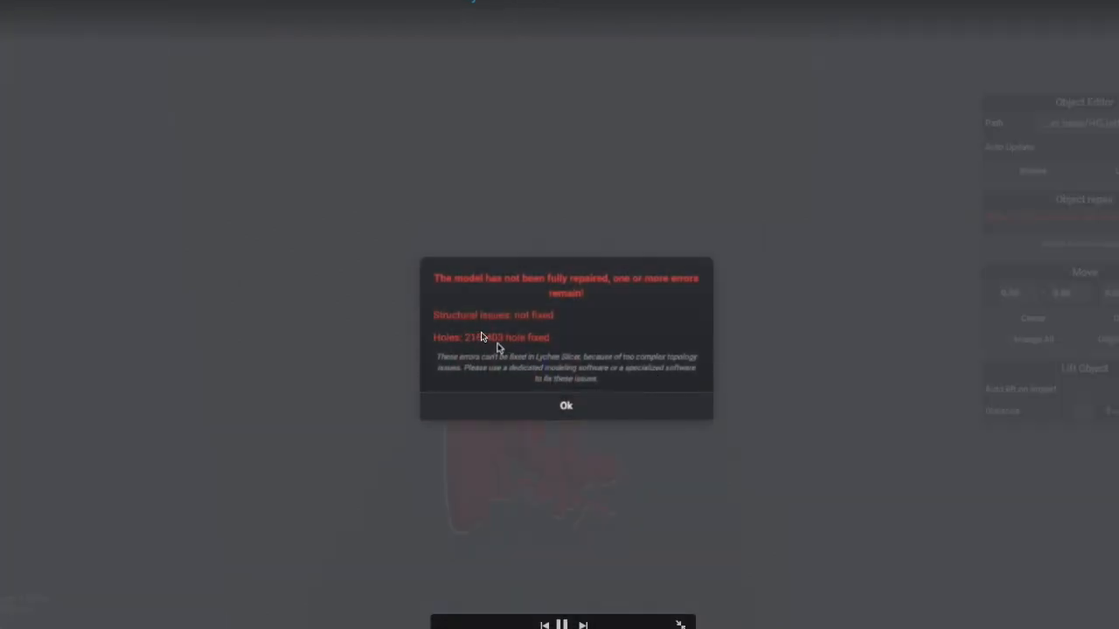
click(568, 406)
drag(773, 355, 564, 600)
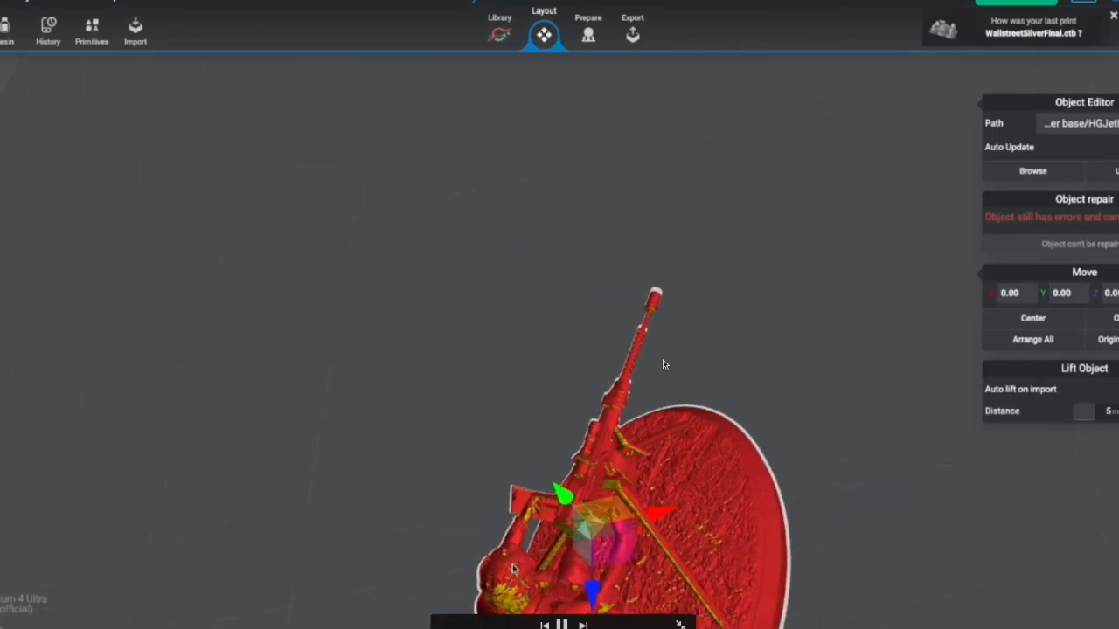
drag(548, 514, 883, 487)
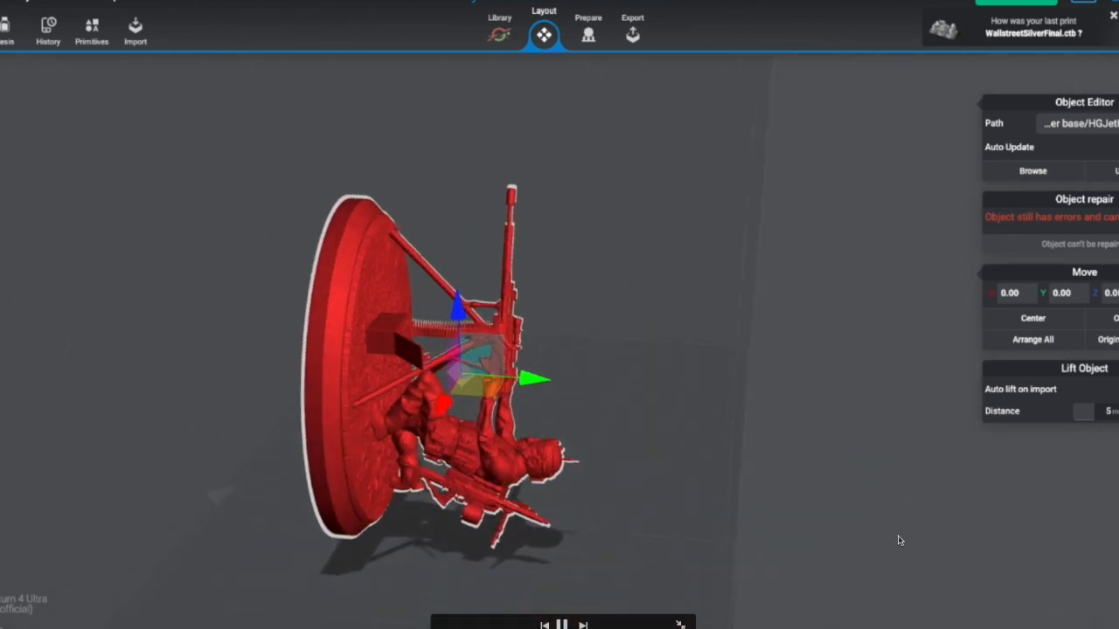
Step: Export the selected model as HGJetHelmet2.0.stl for repair in a dedicated mesh program
click(4, 22)
mouse_move(5, 175)
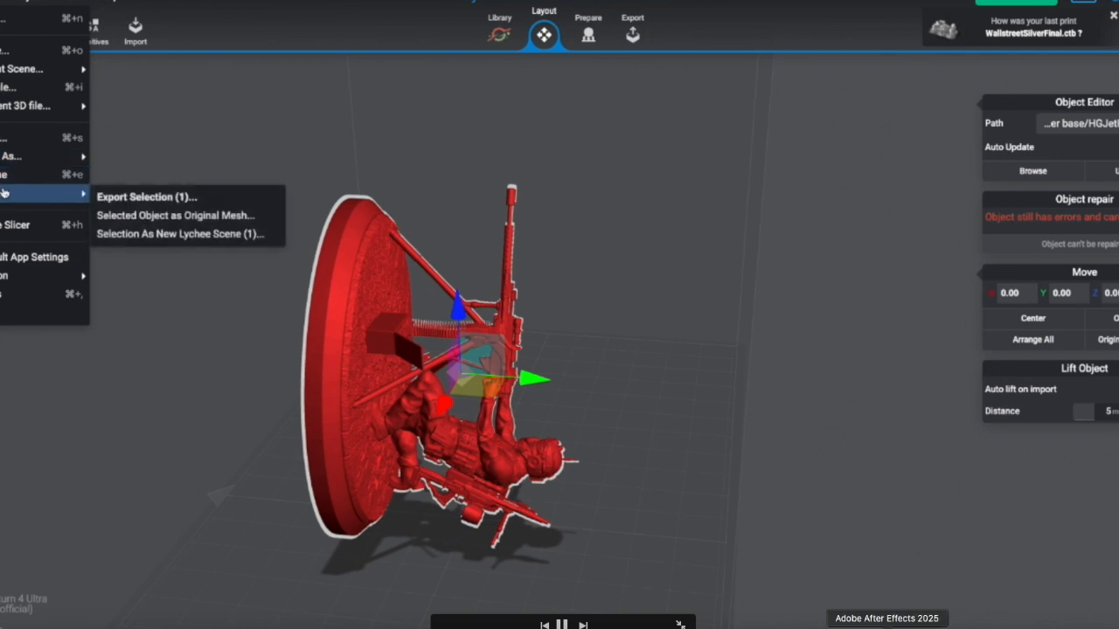
click(142, 190)
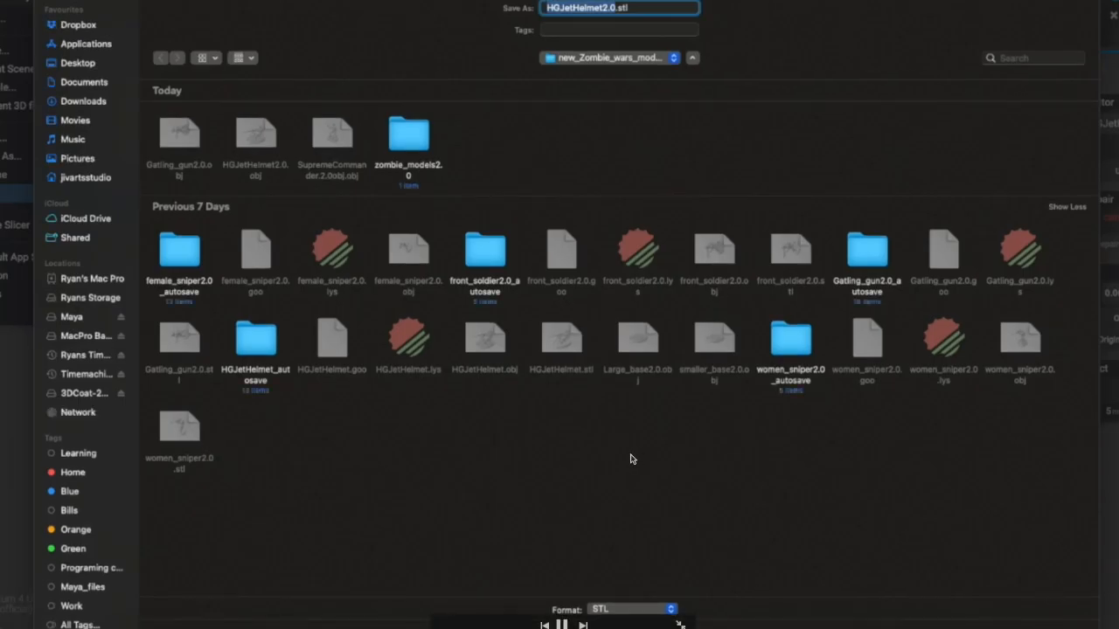
key(Return)
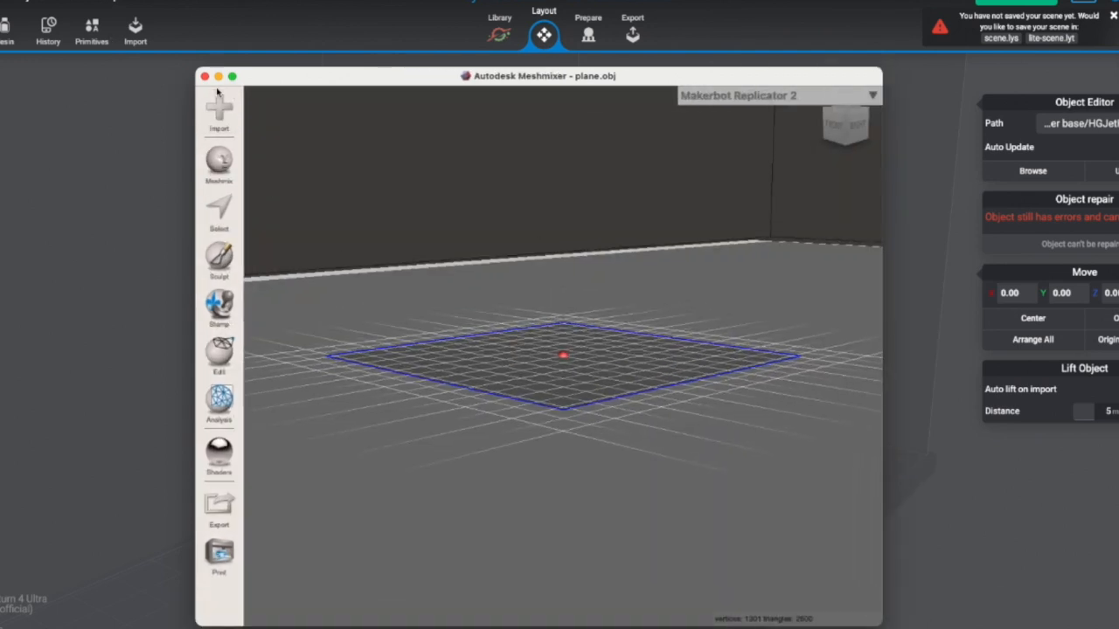
Step: Switch to Autodesk Meshmixer and import the HGJetHelmet2.0.stl model
click(218, 105)
click(615, 366)
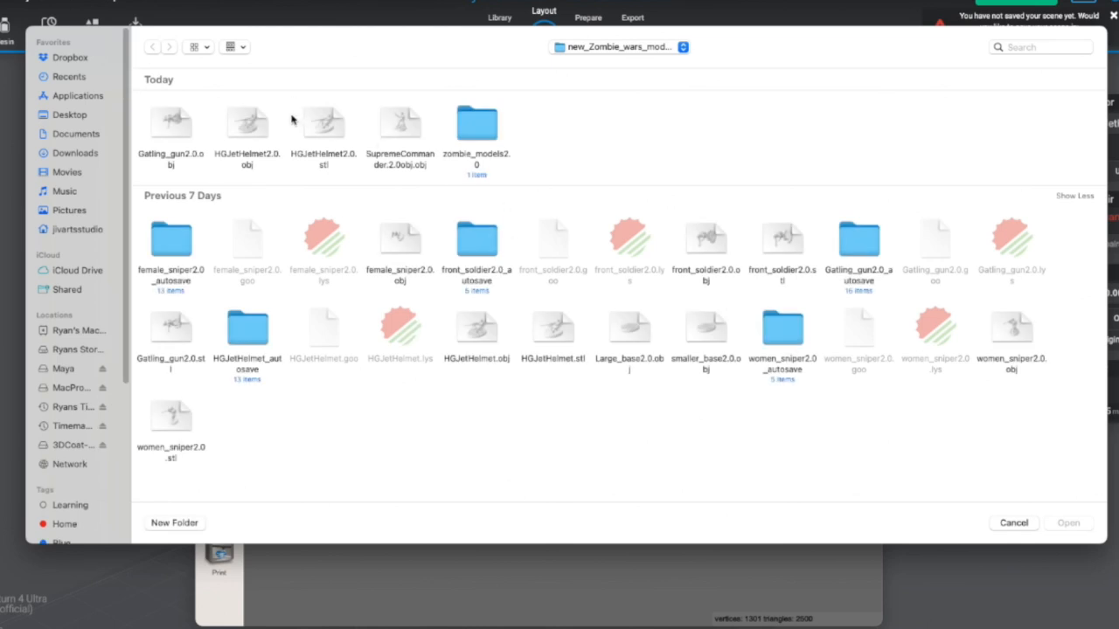
double_click(313, 132)
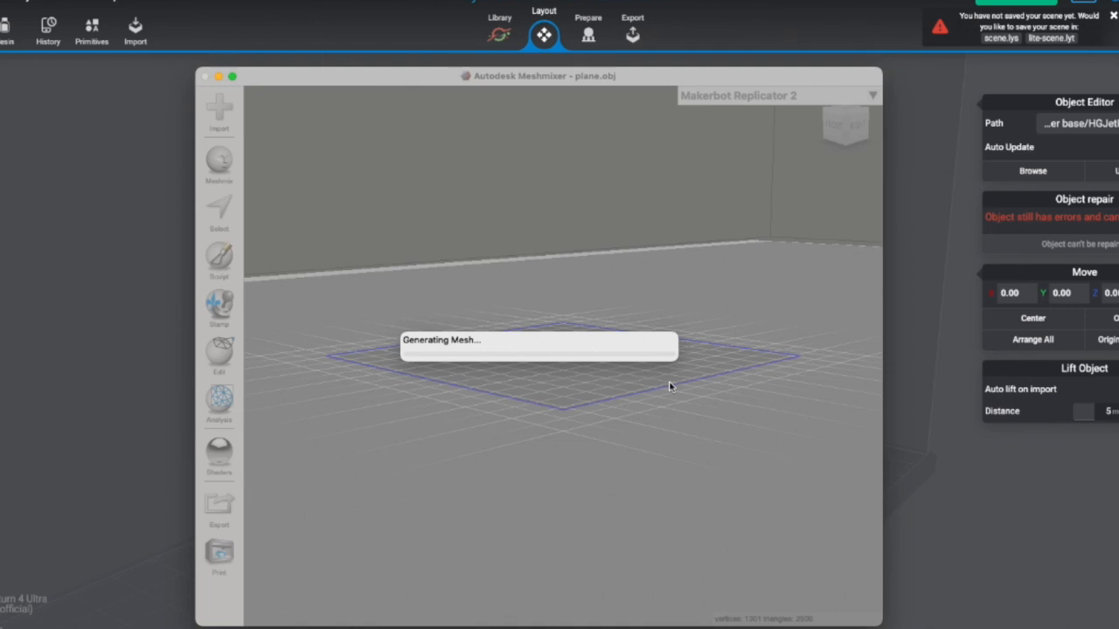
mouse_move(715, 530)
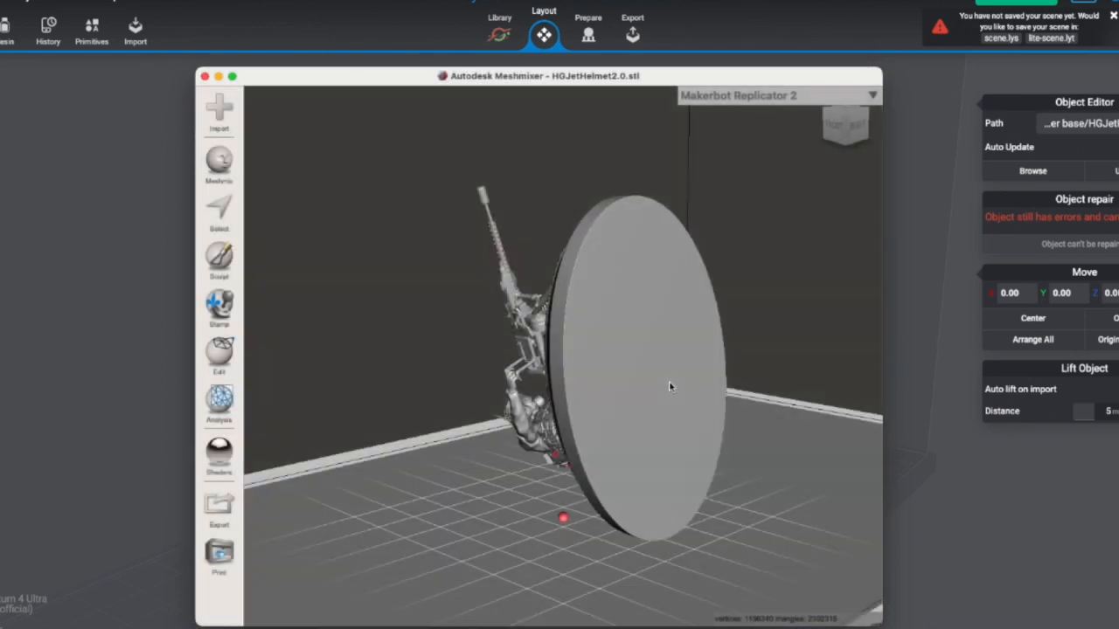
Step: Run the Inspector on the imported mesh and automatically repair all defects using Flat Fill for the holes
right_drag(507, 376, 566, 413)
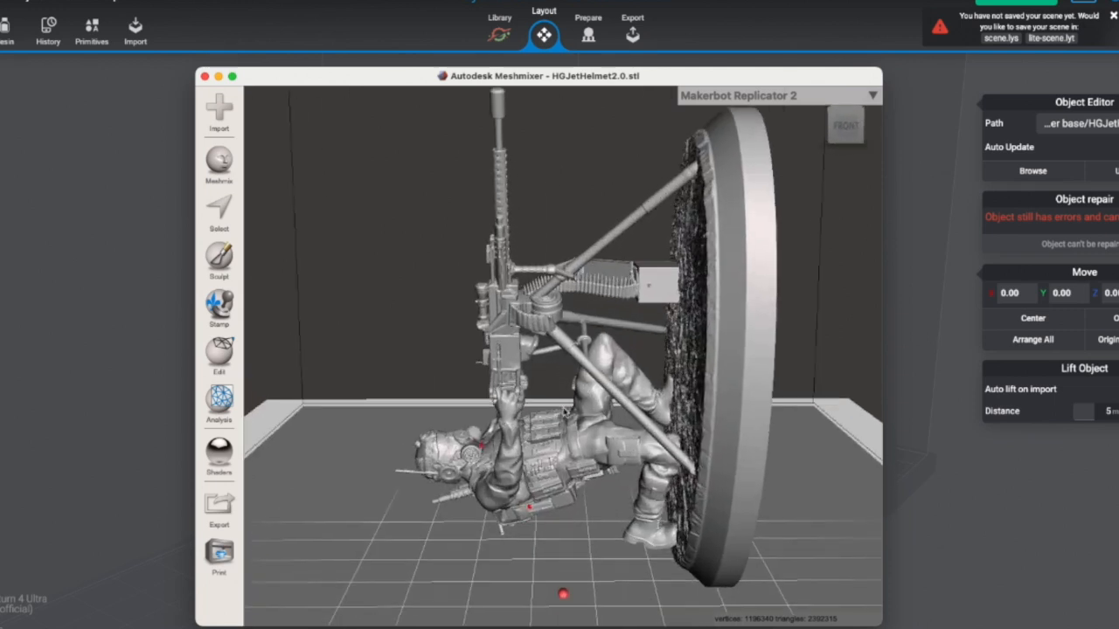
right_drag(535, 512, 572, 433)
right_drag(711, 469, 486, 511)
click(222, 403)
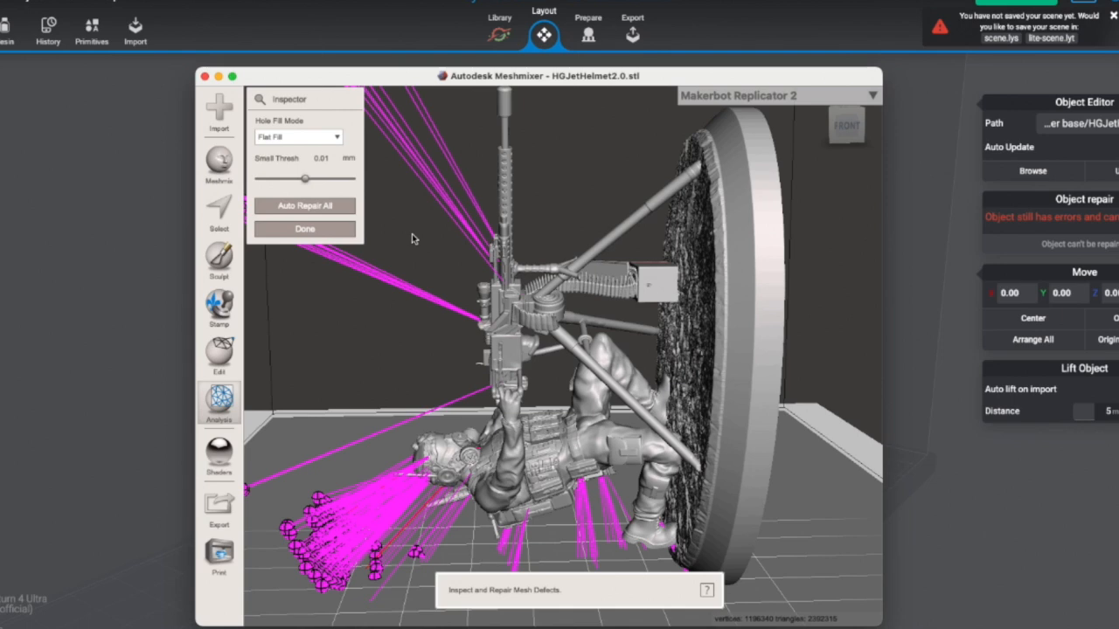
click(408, 343)
right_drag(408, 343, 462, 327)
click(321, 204)
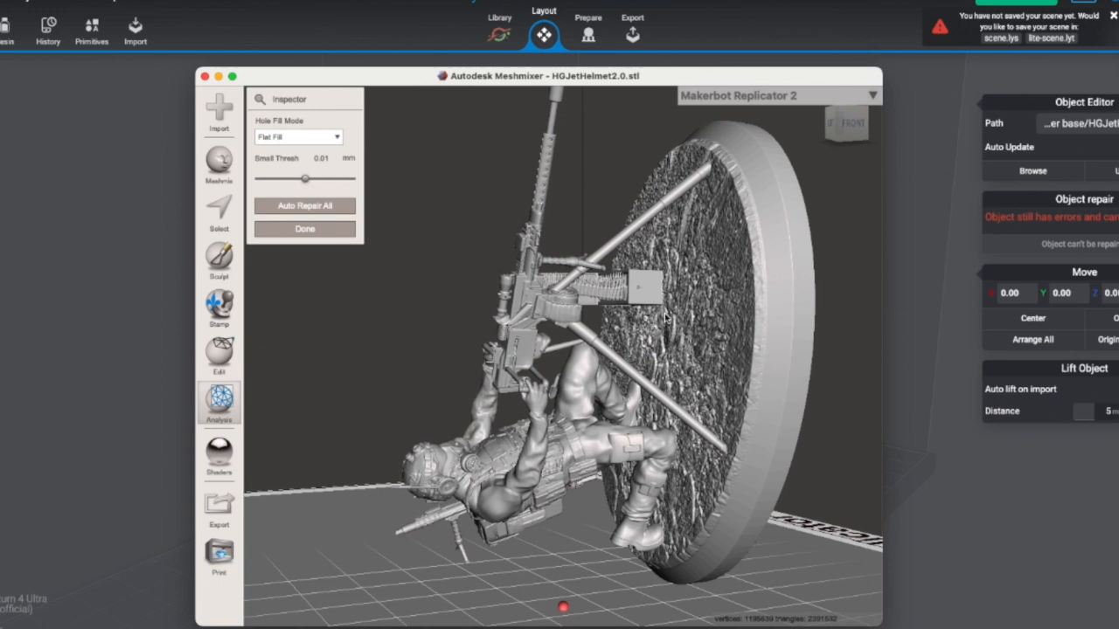
right_drag(664, 313, 515, 377)
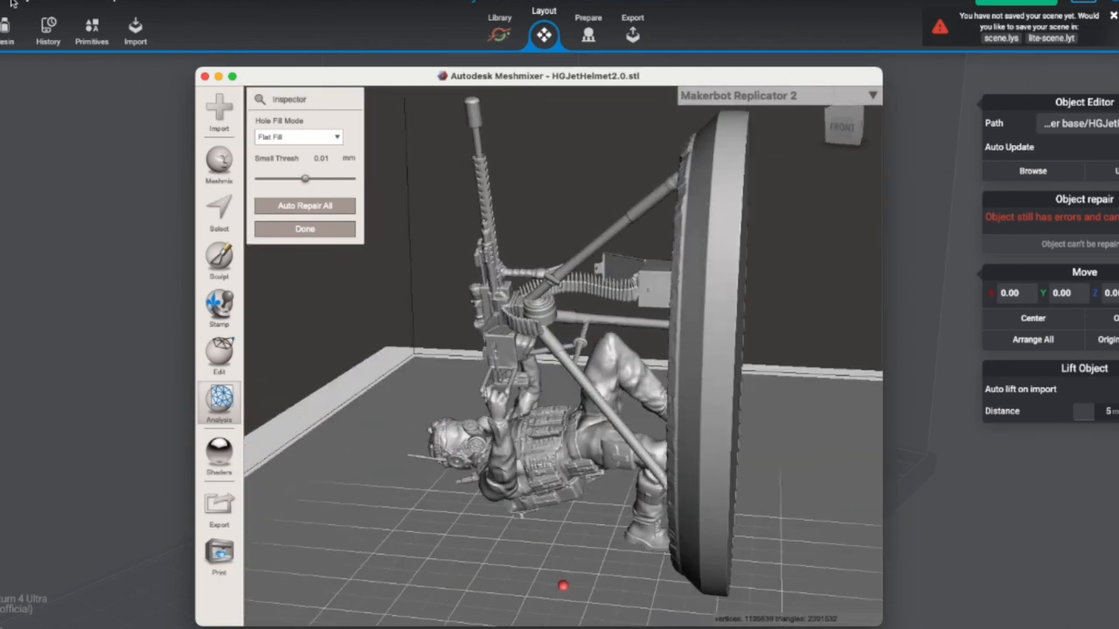
key(super+Tab)
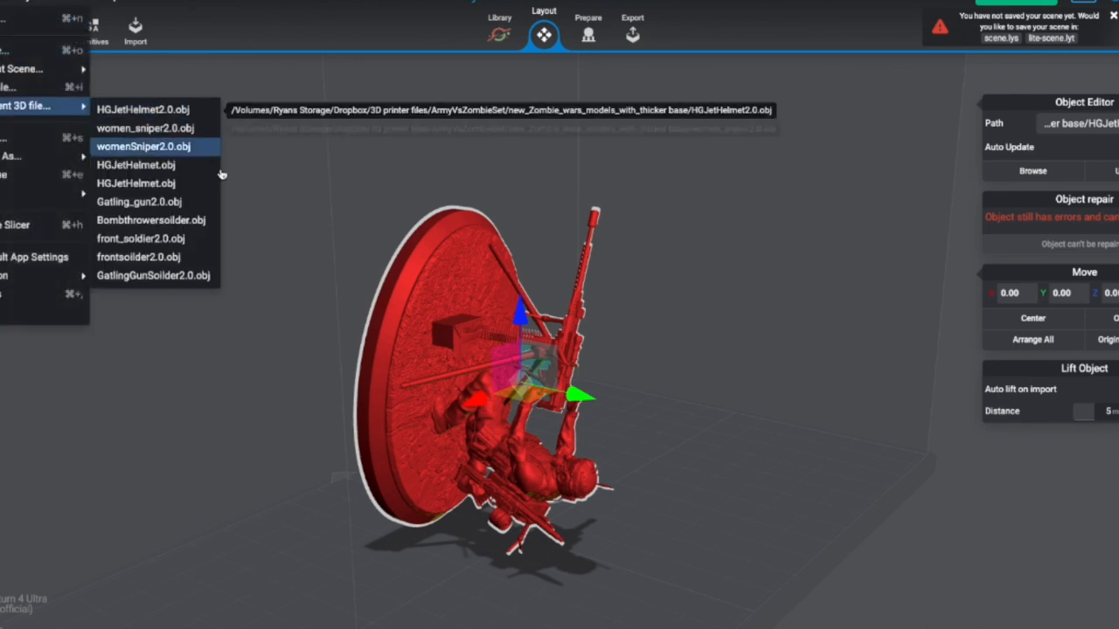
key(super+Tab)
click(69, 335)
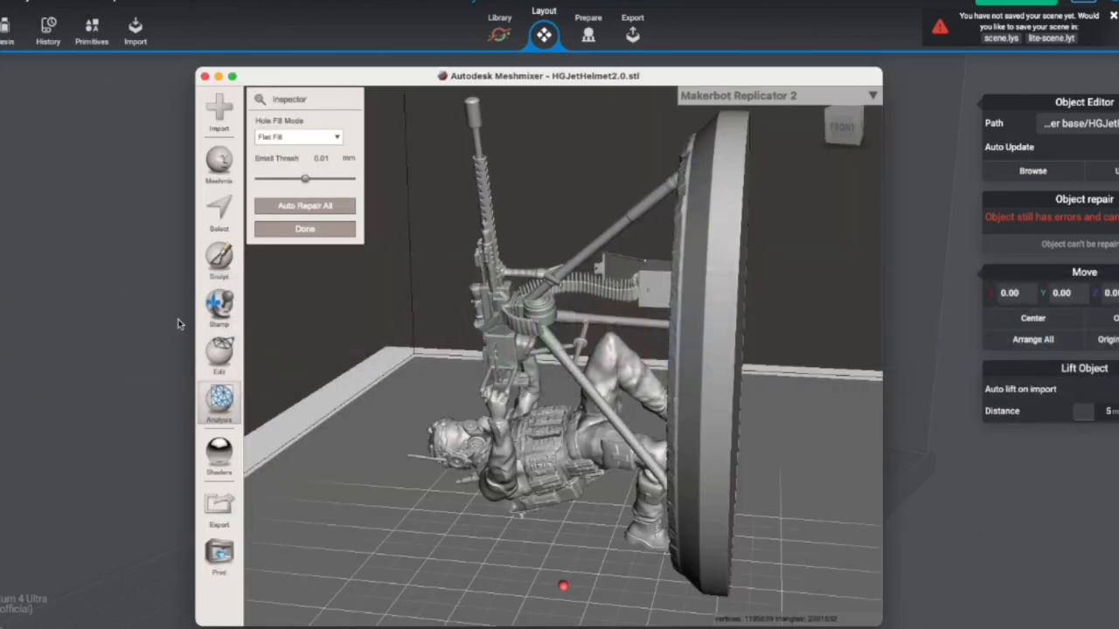
Step: Export the repaired mesh in OBJ format as HGJetHelmet2.0, replacing the existing file
click(226, 501)
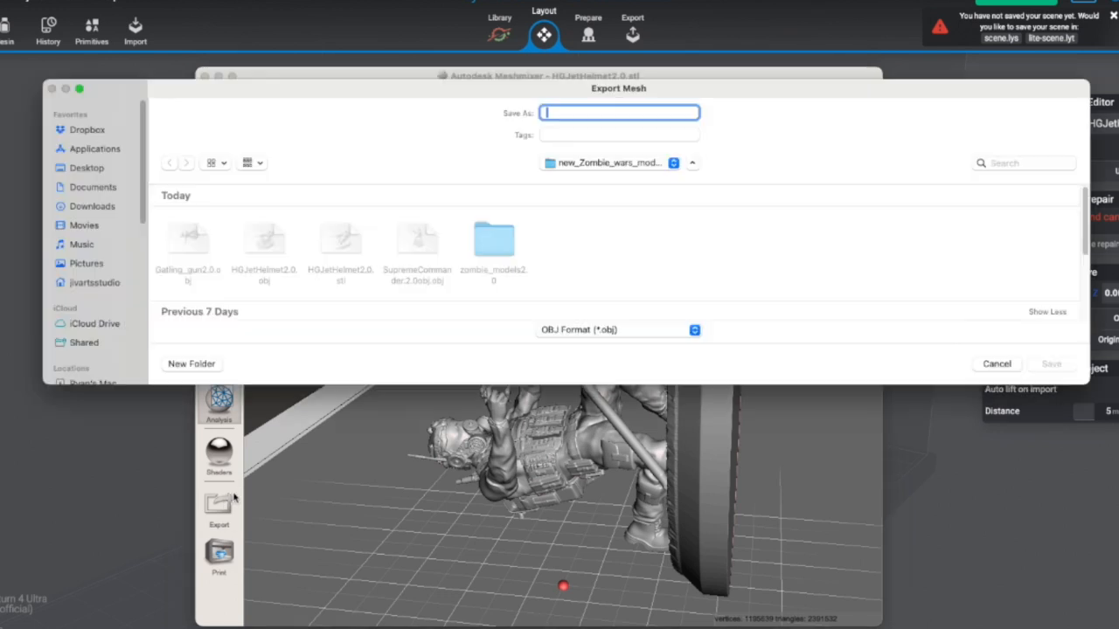
click(266, 266)
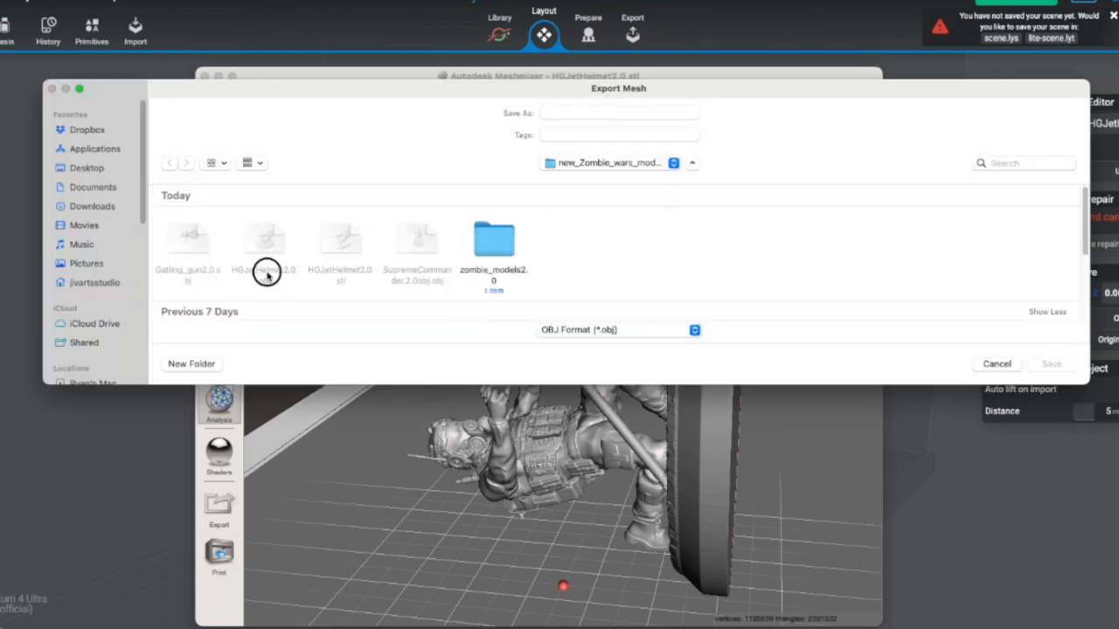
click(1051, 364)
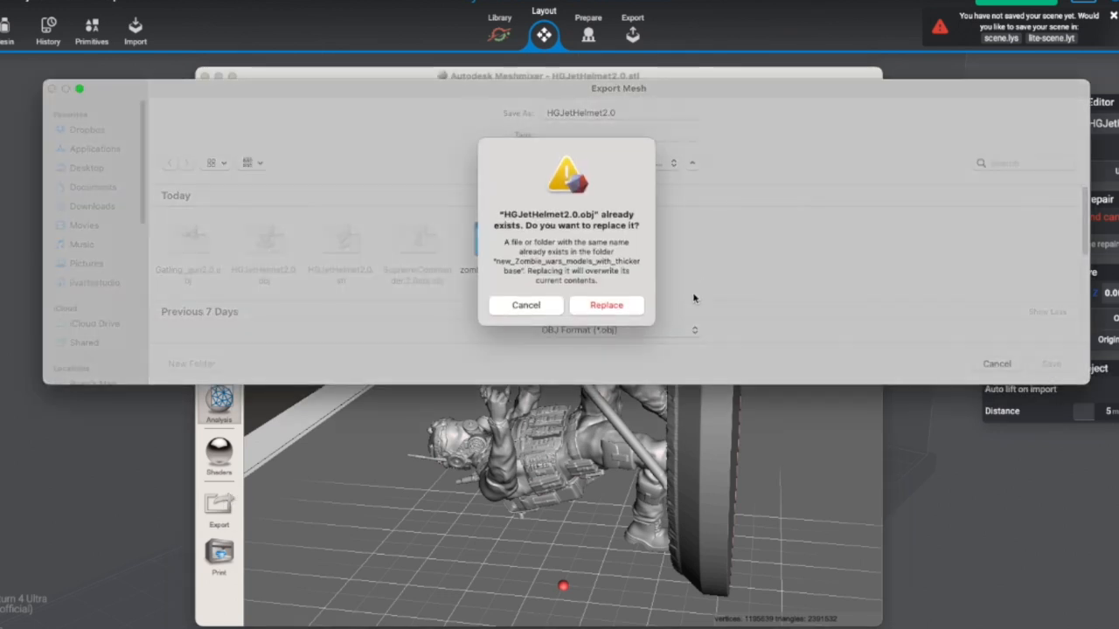
click(606, 308)
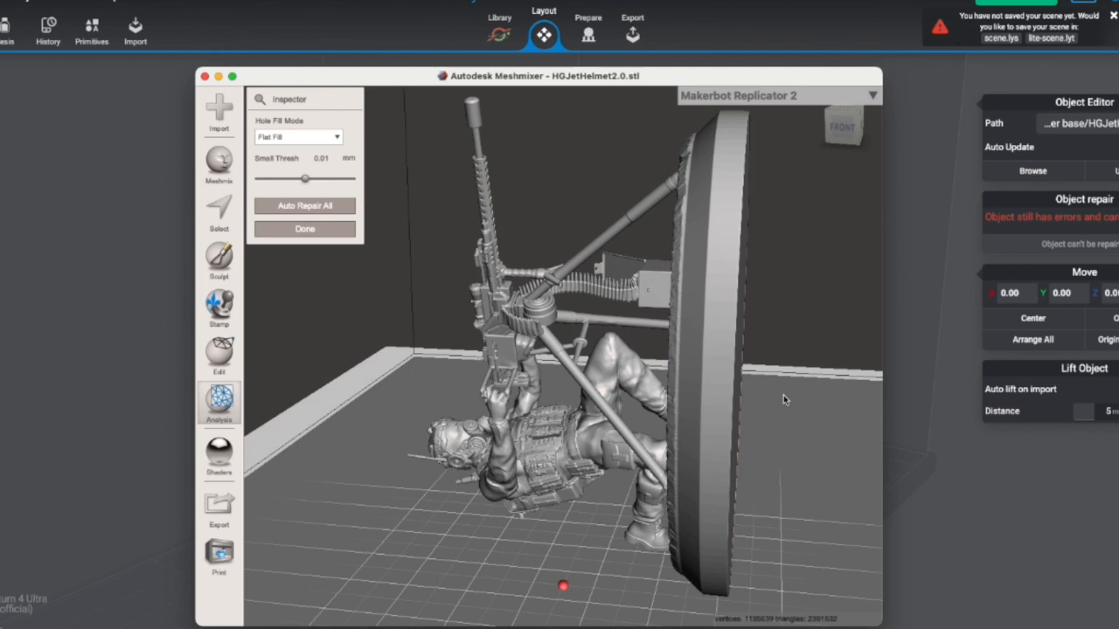
Step: Switch back to Lychee Slicer and import the repaired HGJetHelmet2.0.obj into an empty scene
drag(336, 74, 319, 50)
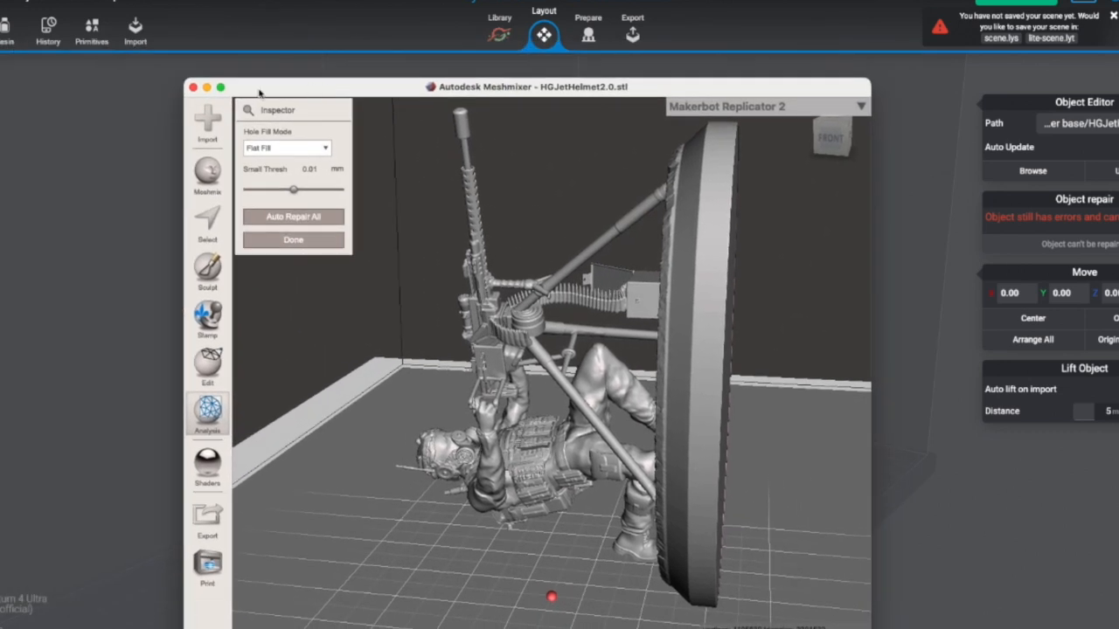
click(114, 134)
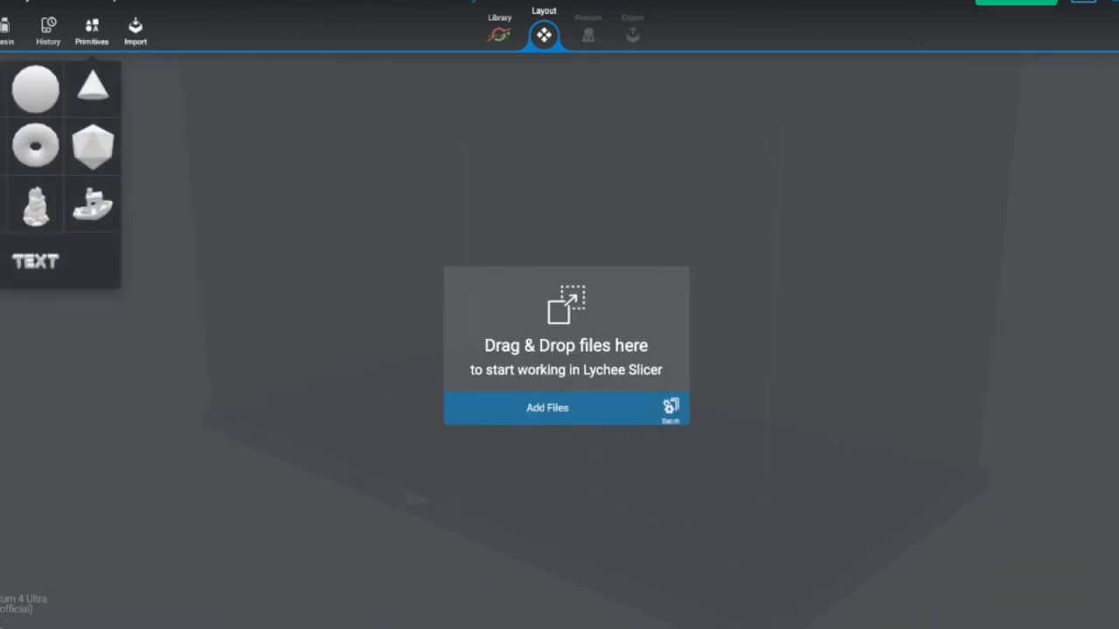
click(5, 2)
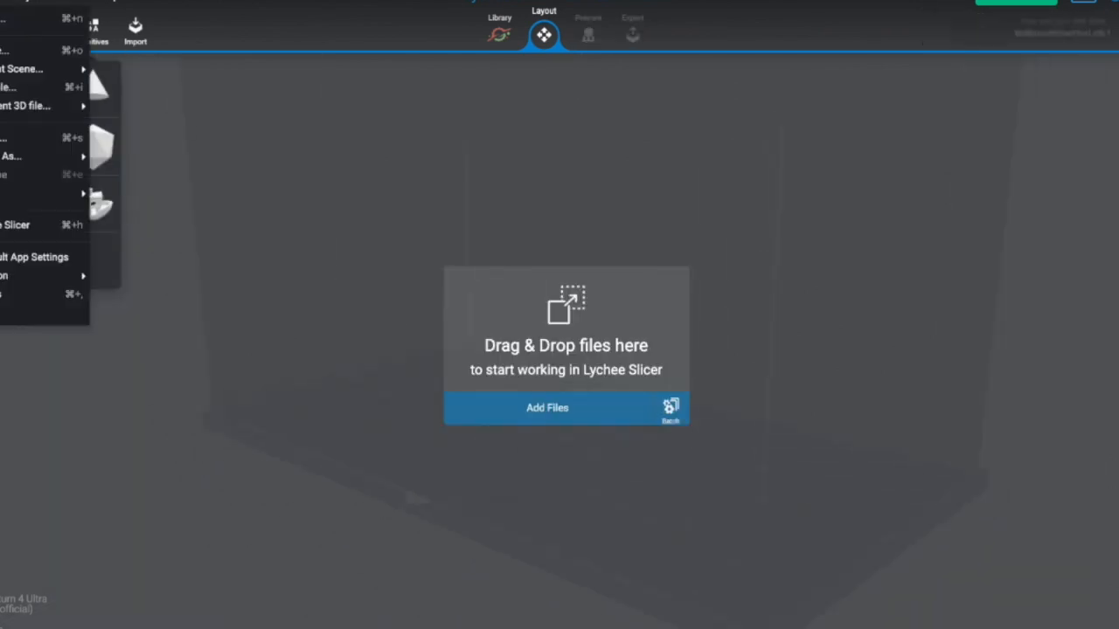
click(5, 88)
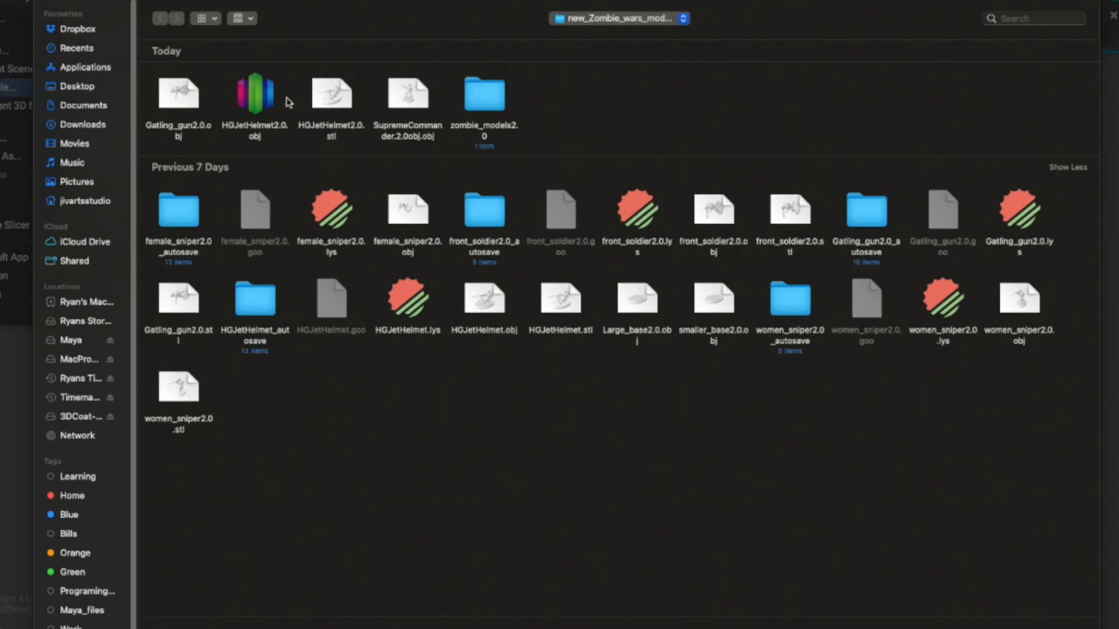
double_click(255, 94)
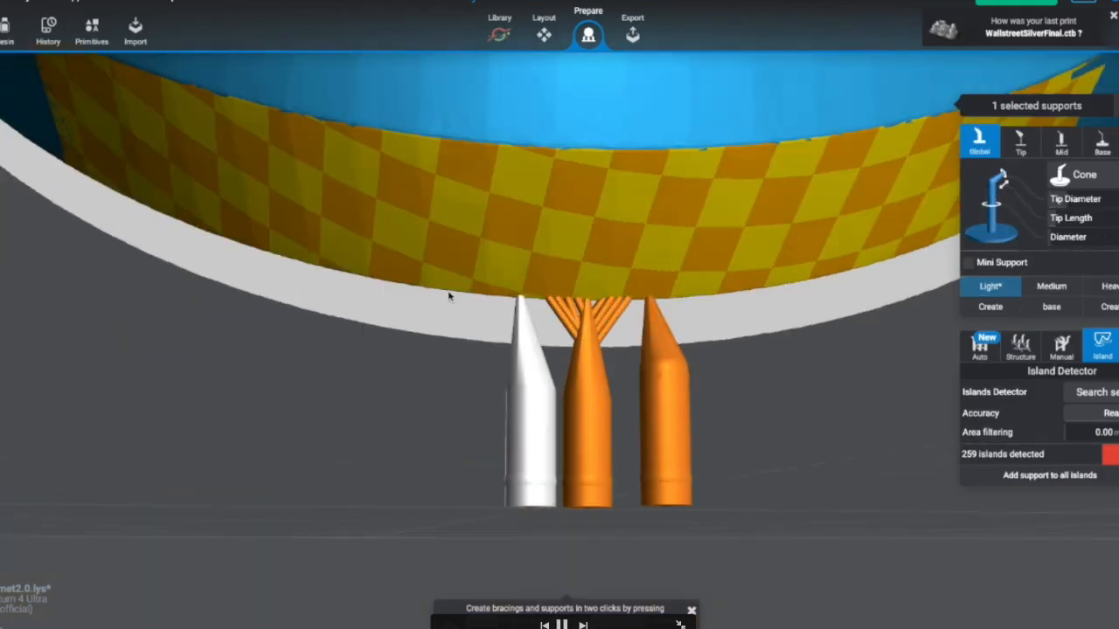
Step: Add five light supports along the lower rim of the round base, spreading outward on both sides of the existing supports
click(446, 292)
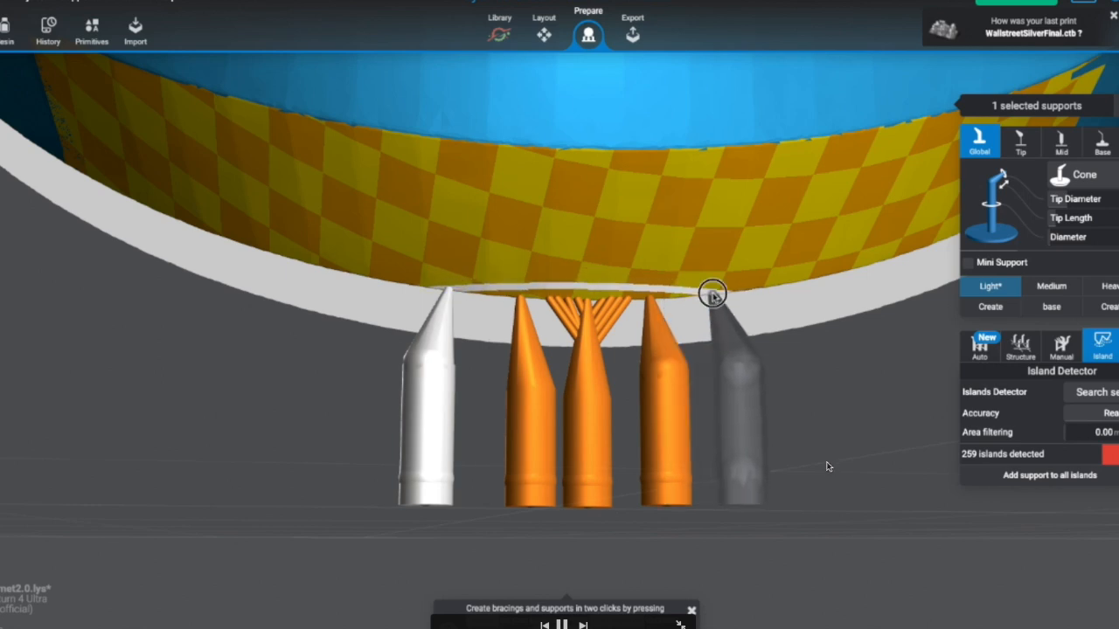
click(713, 297)
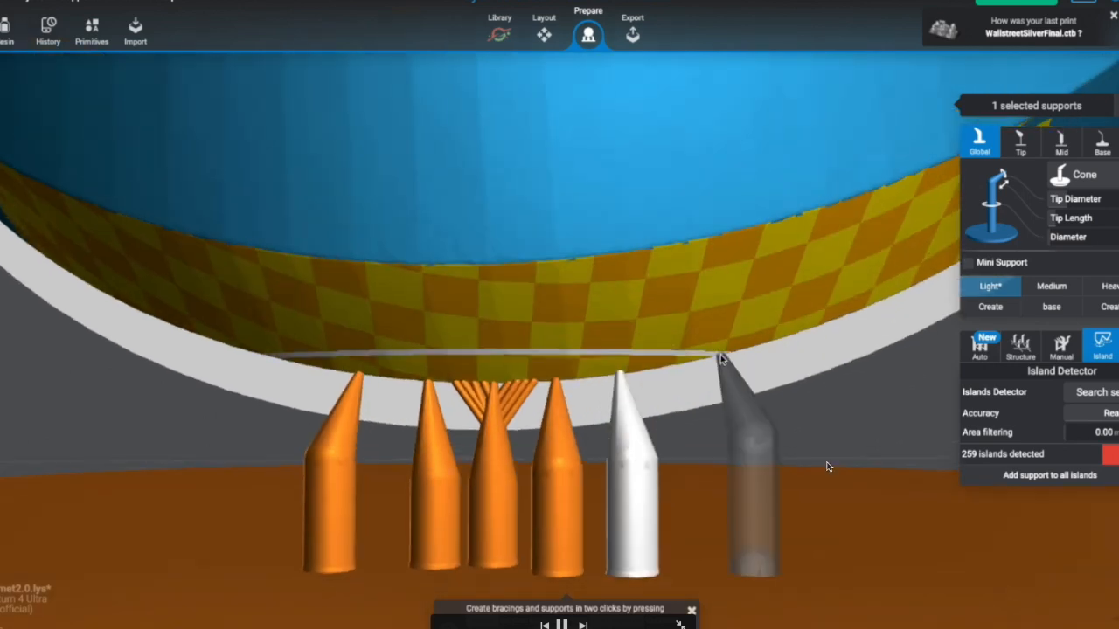
click(721, 357)
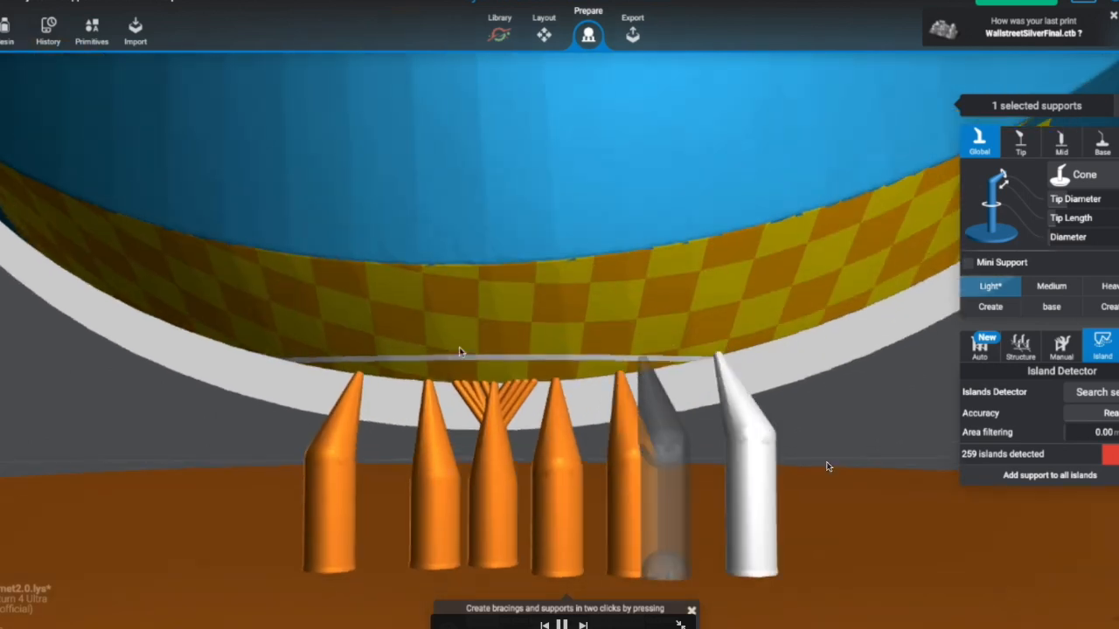
click(243, 349)
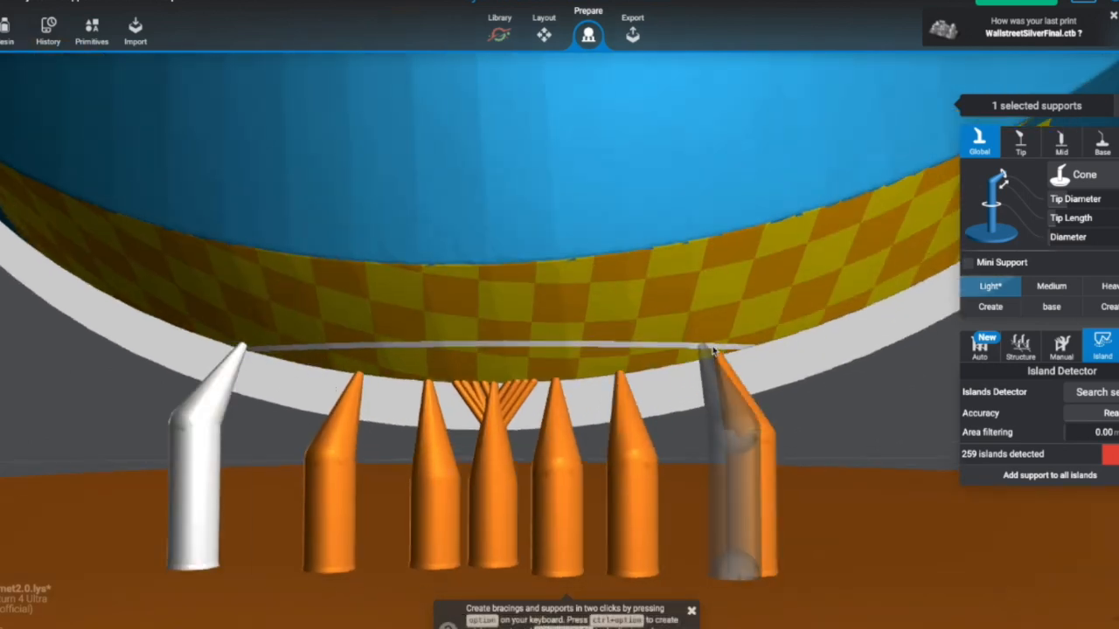
click(829, 327)
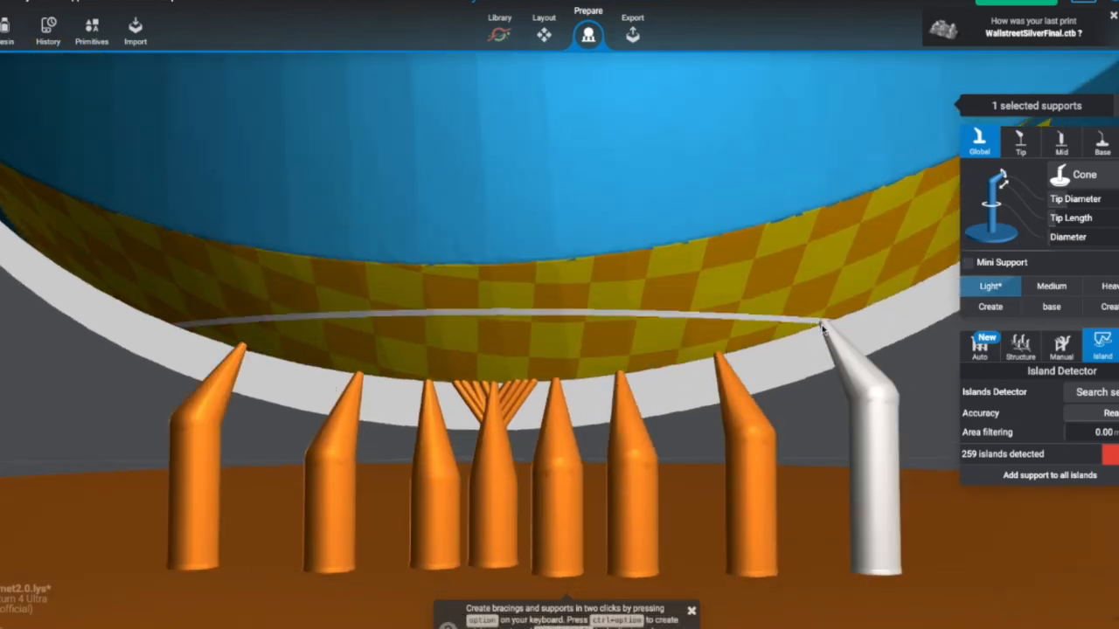
Step: Extend the row of light supports farther outward along the round base's lower rim, adding supports at both ends
click(116, 303)
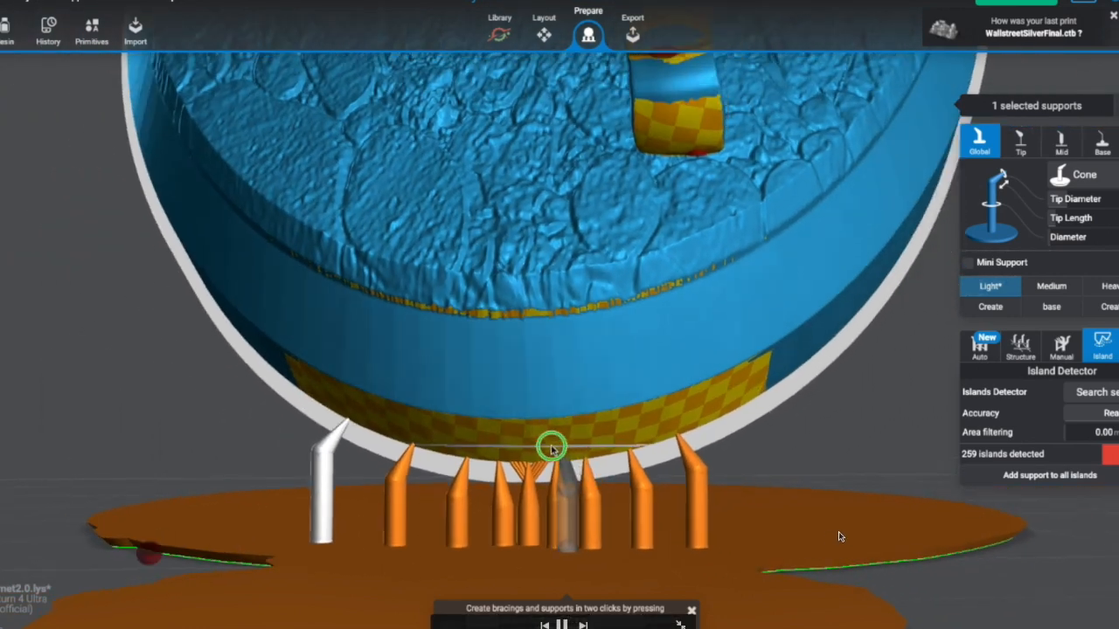
right_drag(552, 449, 534, 506)
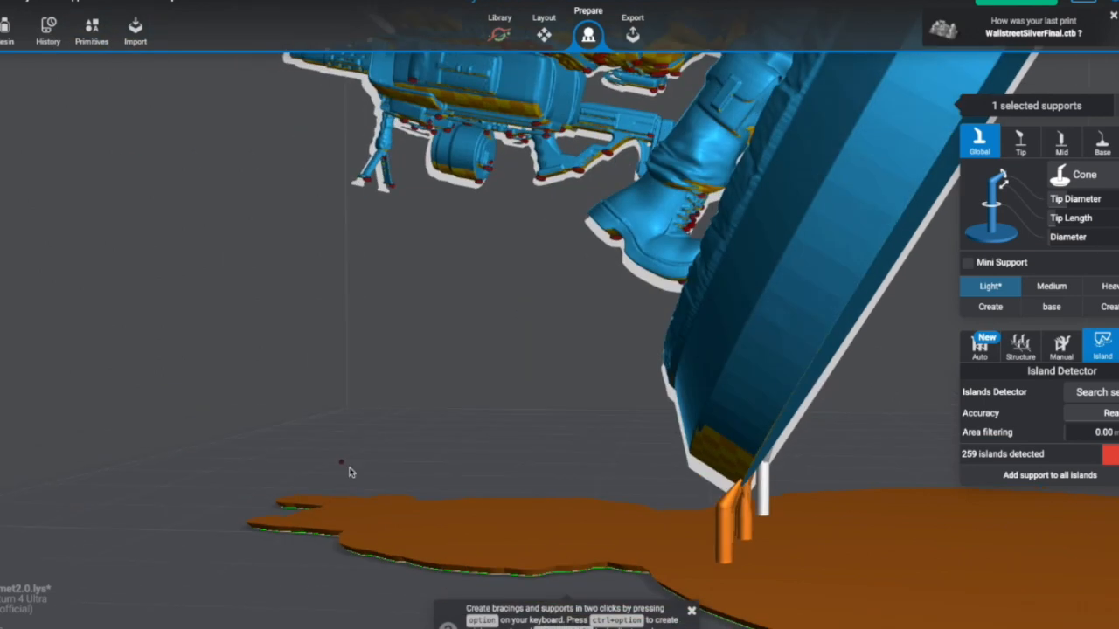
click(341, 463)
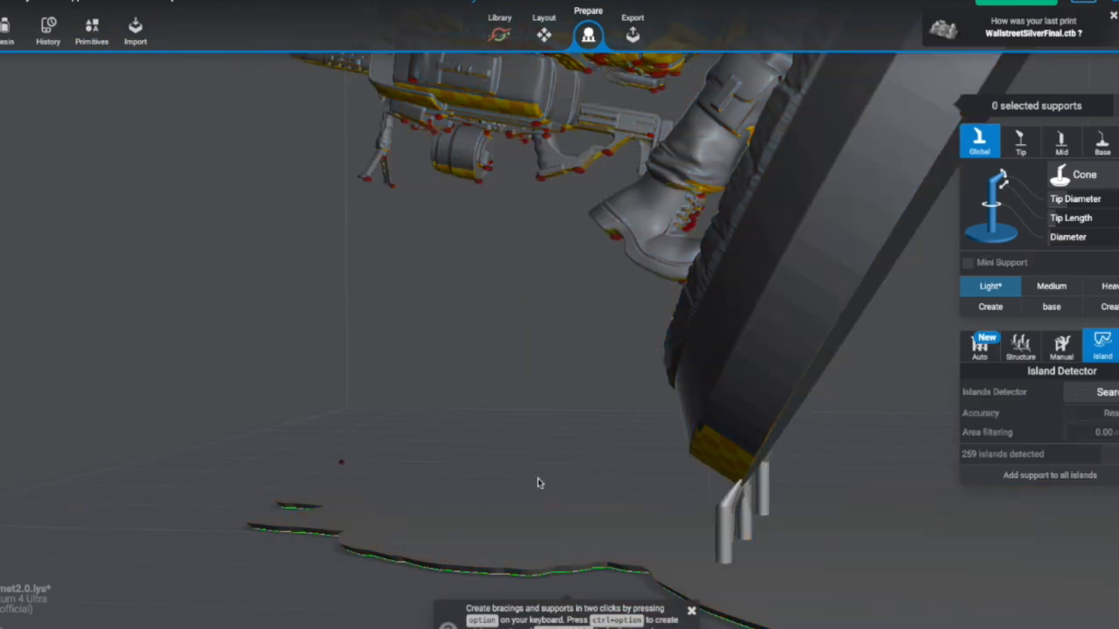
click(763, 420)
right_drag(826, 489, 704, 480)
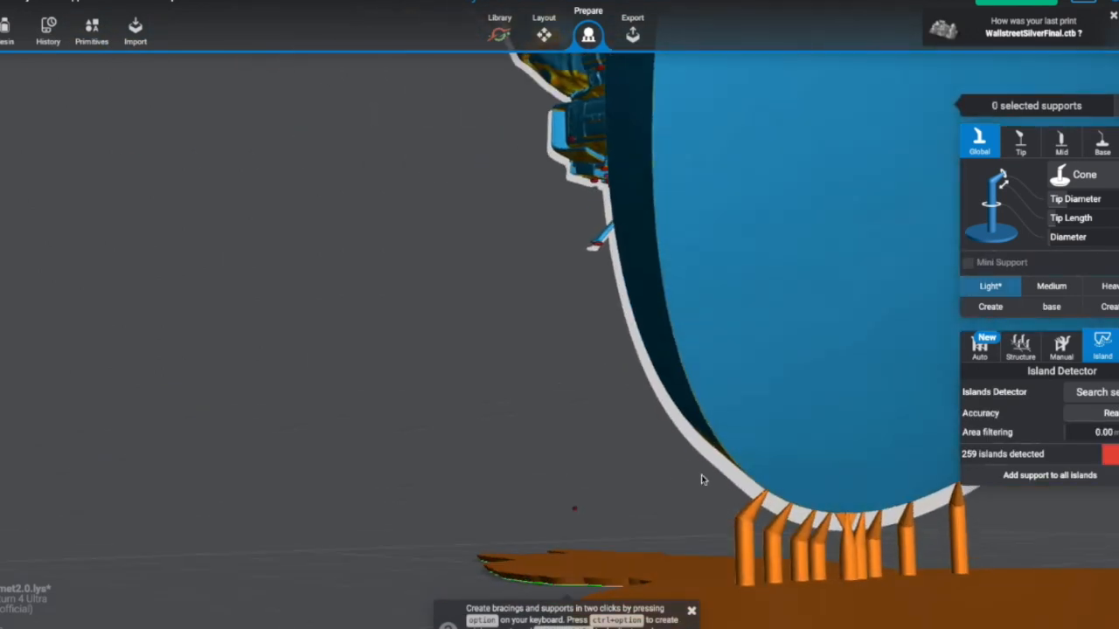
click(743, 475)
right_drag(778, 519, 603, 463)
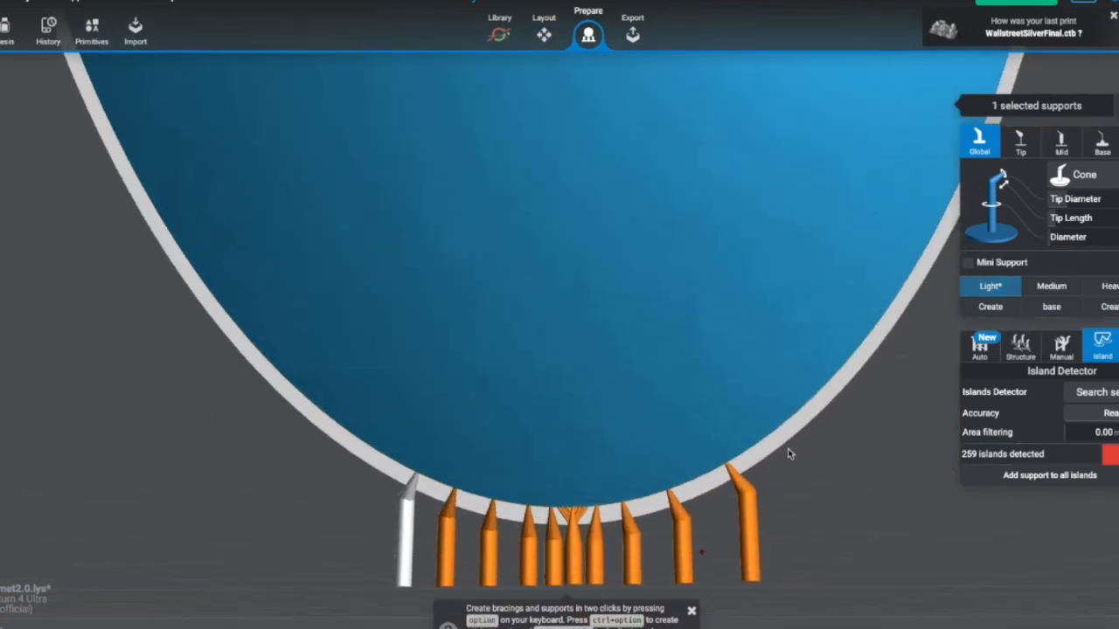
click(785, 533)
right_drag(785, 533, 477, 505)
click(444, 497)
right_drag(731, 517, 762, 422)
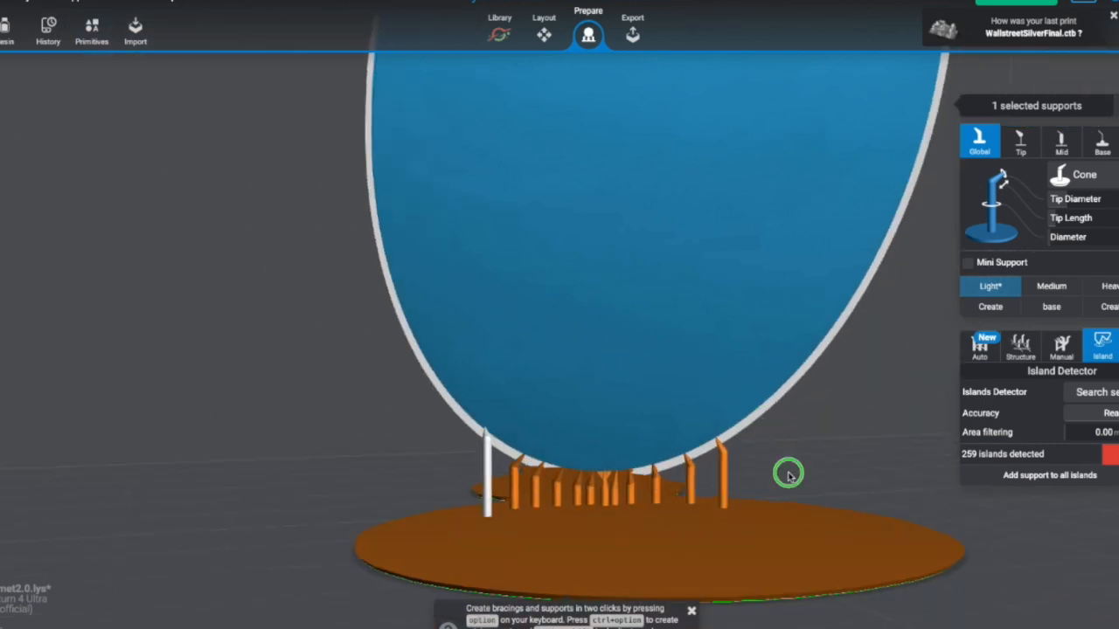
right_drag(788, 475, 769, 478)
Step: Add a pair of light supports near each side of the base's lower underside and three more across its centre
click(420, 331)
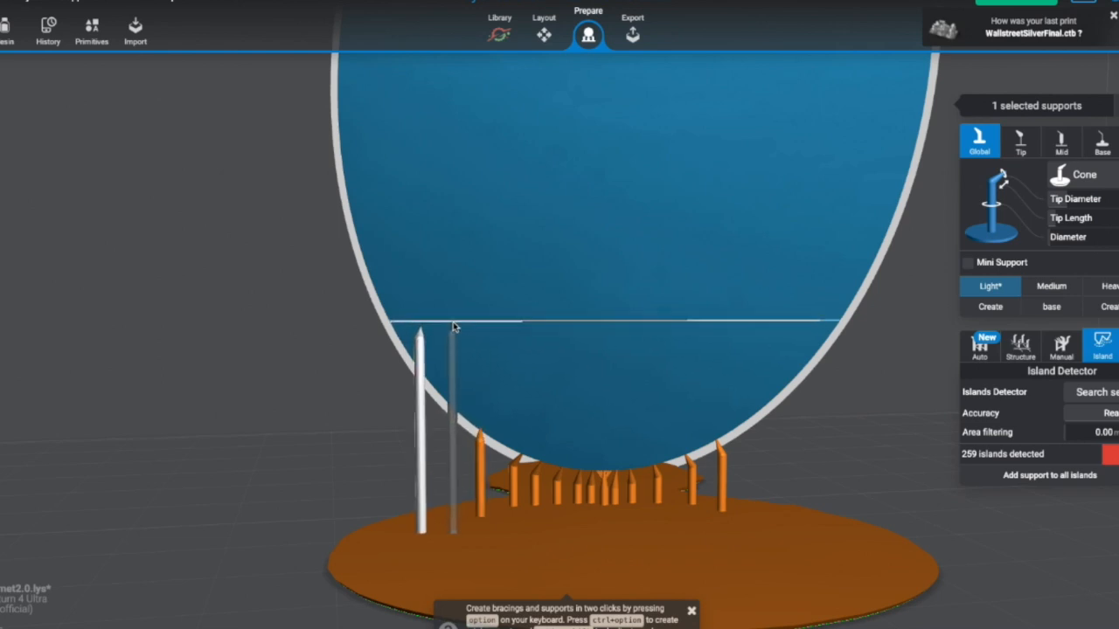
click(453, 323)
click(777, 323)
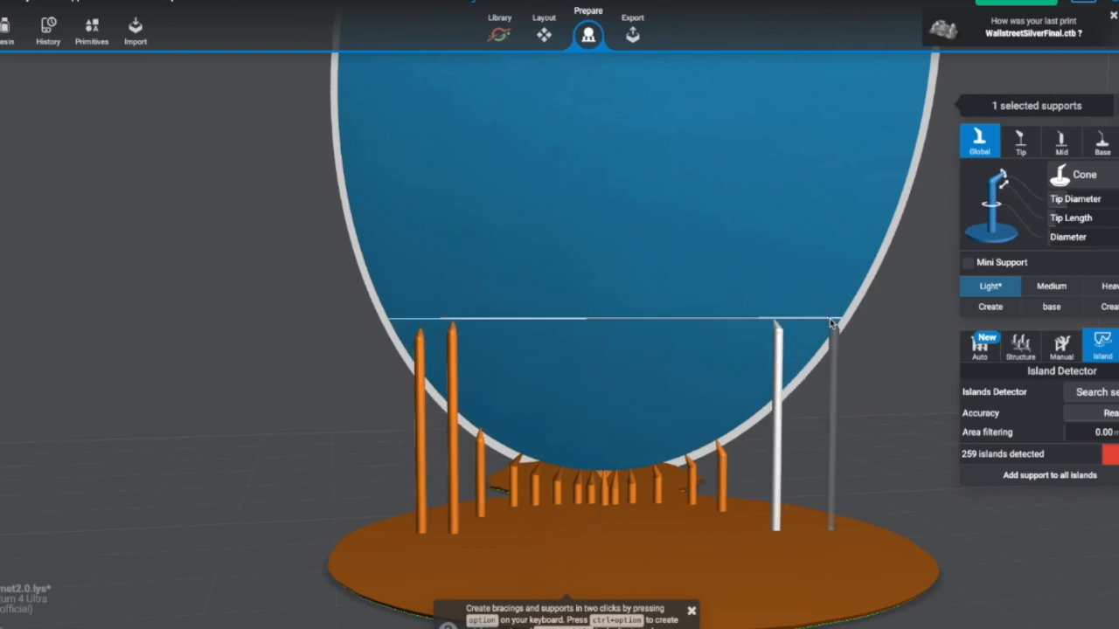
click(814, 322)
click(574, 262)
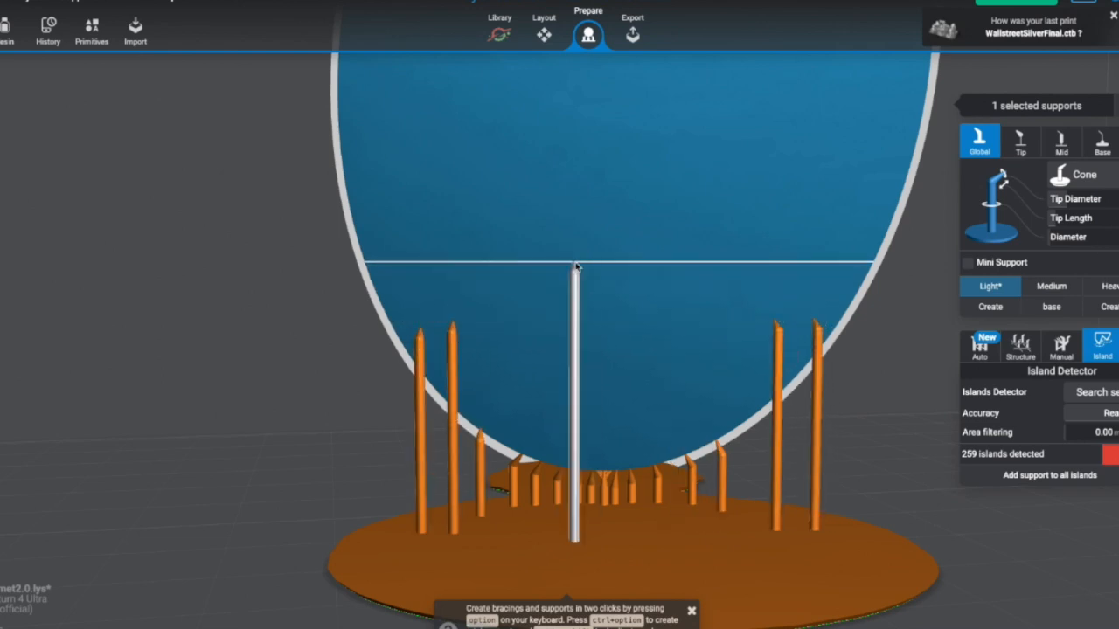
click(622, 262)
click(679, 259)
Step: Add a pair of light supports at each side edge of the base's underside around mid-height, deleting a misplaced one
right_drag(712, 313, 517, 309)
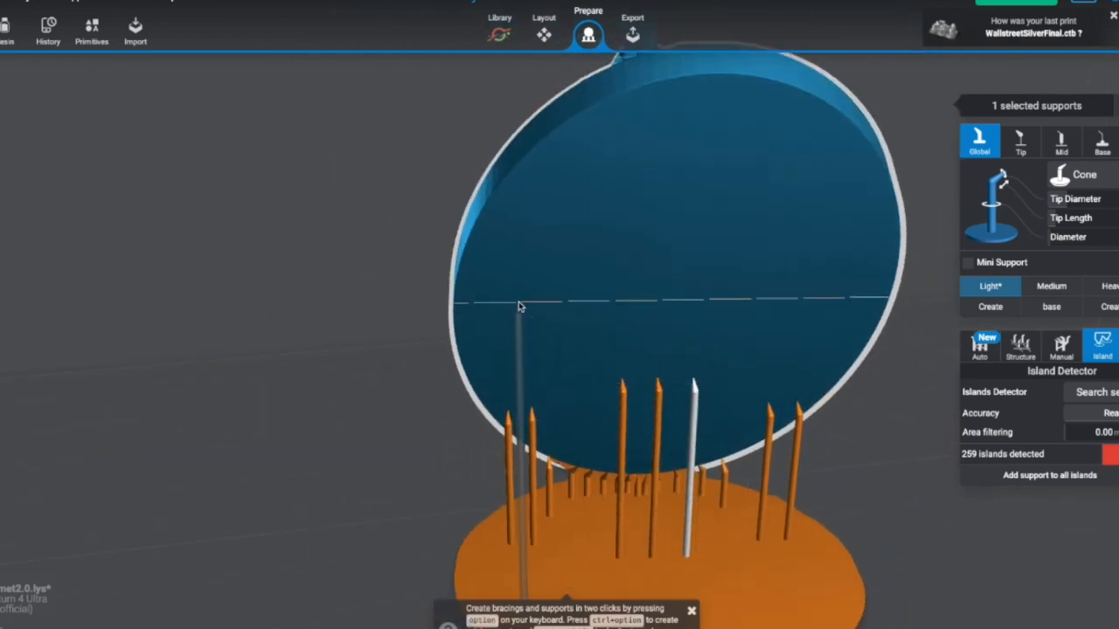
click(457, 291)
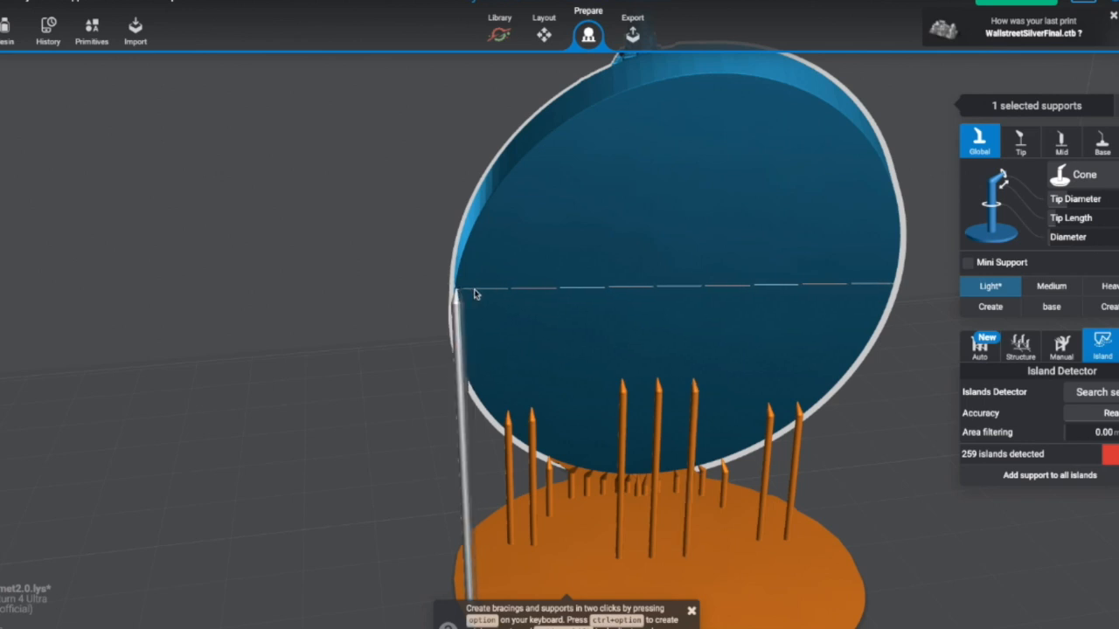
click(480, 289)
click(851, 283)
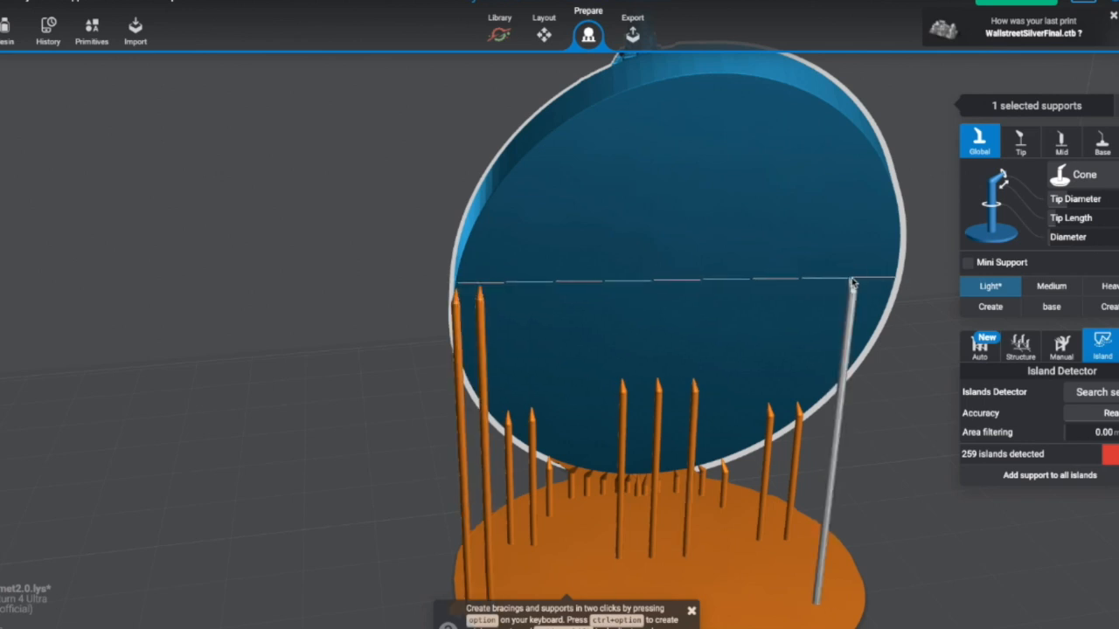
key(Delete)
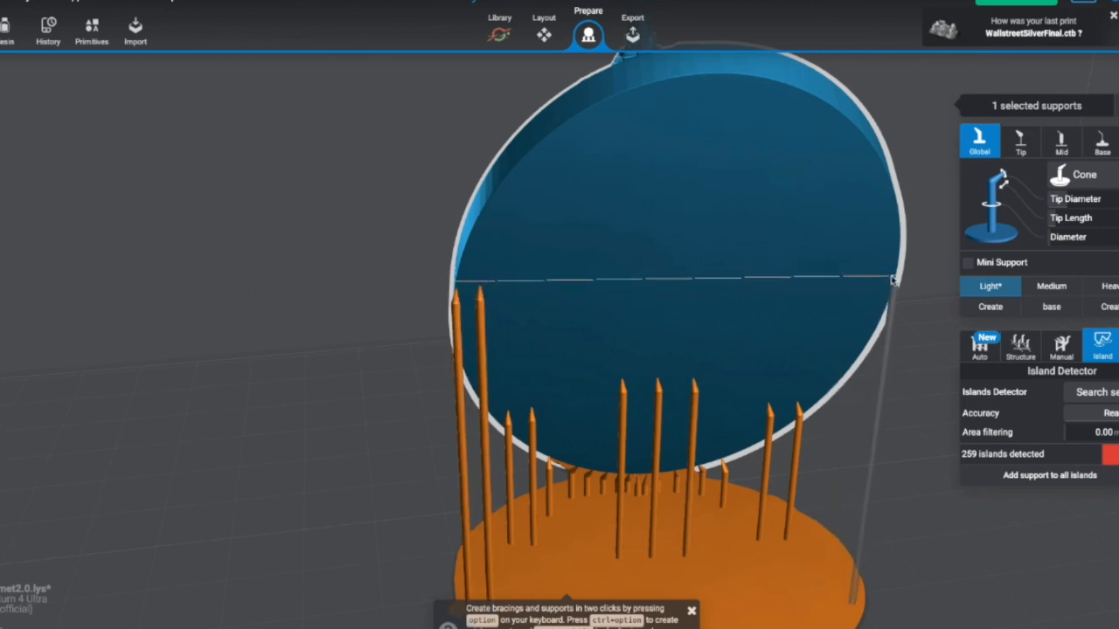
click(894, 280)
click(872, 280)
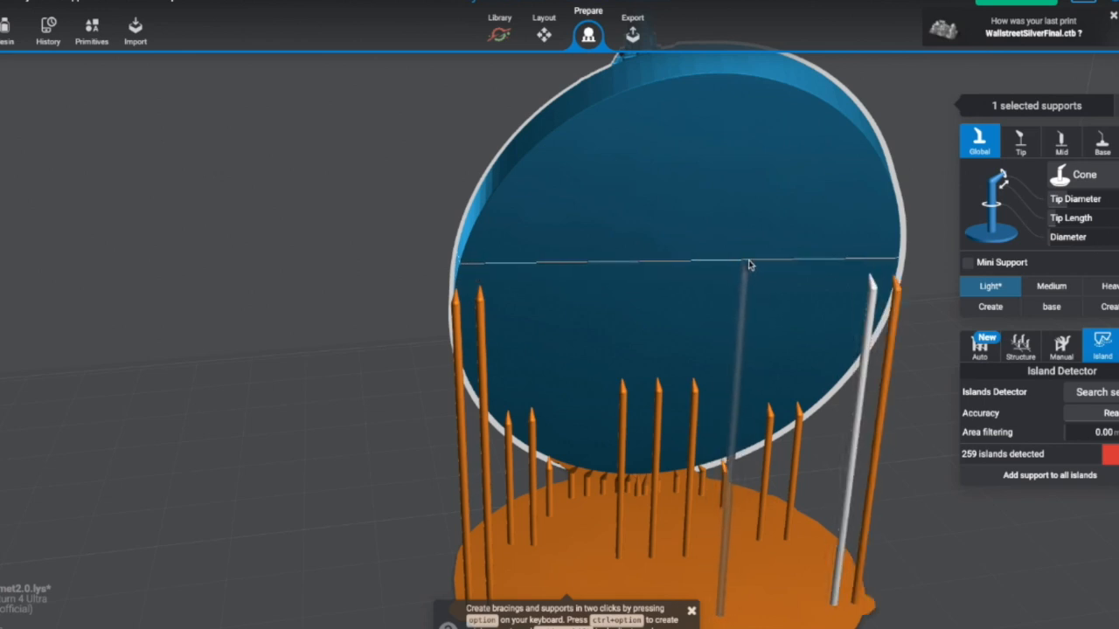
Step: Add two pairs of light supports in the middle of the base's underside, slightly above the mid-height side pairs
click(763, 258)
click(734, 255)
click(587, 259)
click(551, 255)
Step: Select all supports and add bracing between them with the Small Object Bracing preset
right_drag(689, 283, 474, 547)
key(ctrl+a)
click(1016, 348)
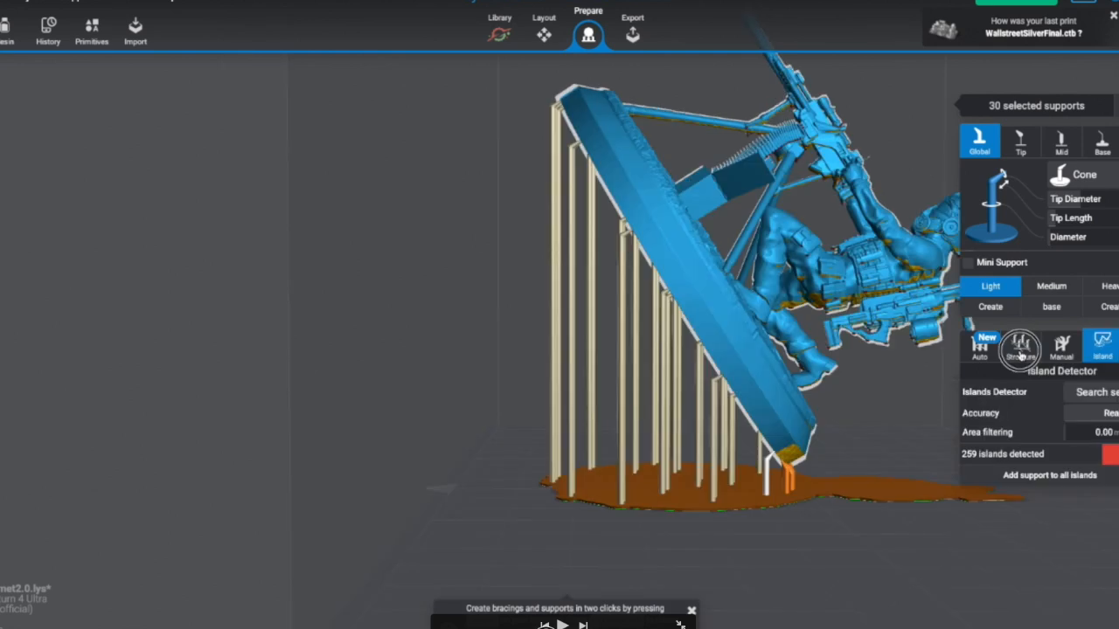
click(1038, 580)
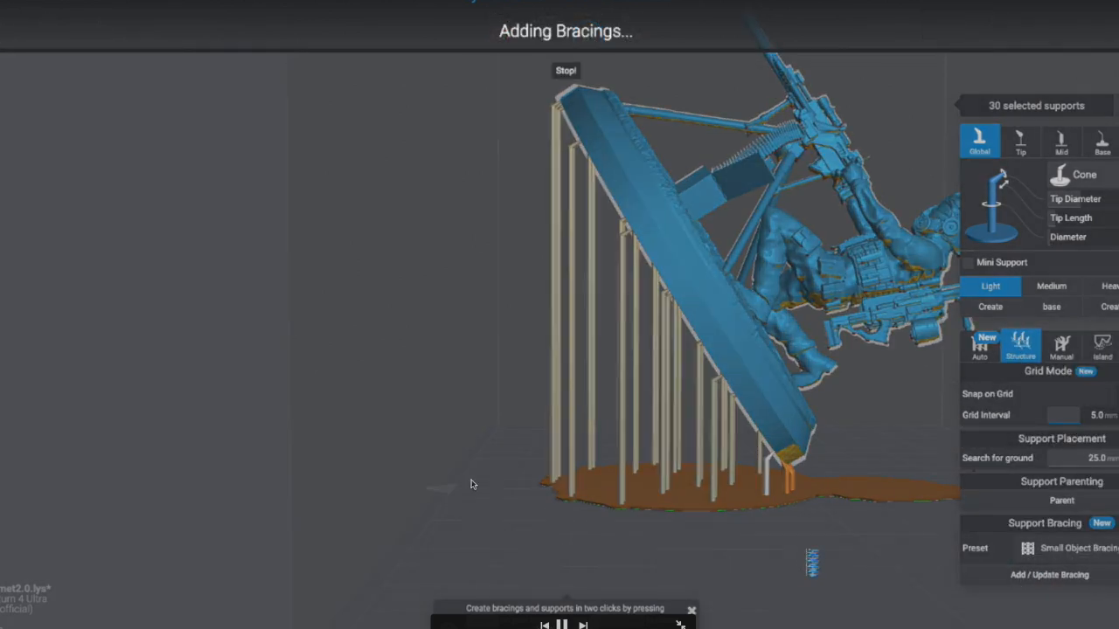
click(609, 376)
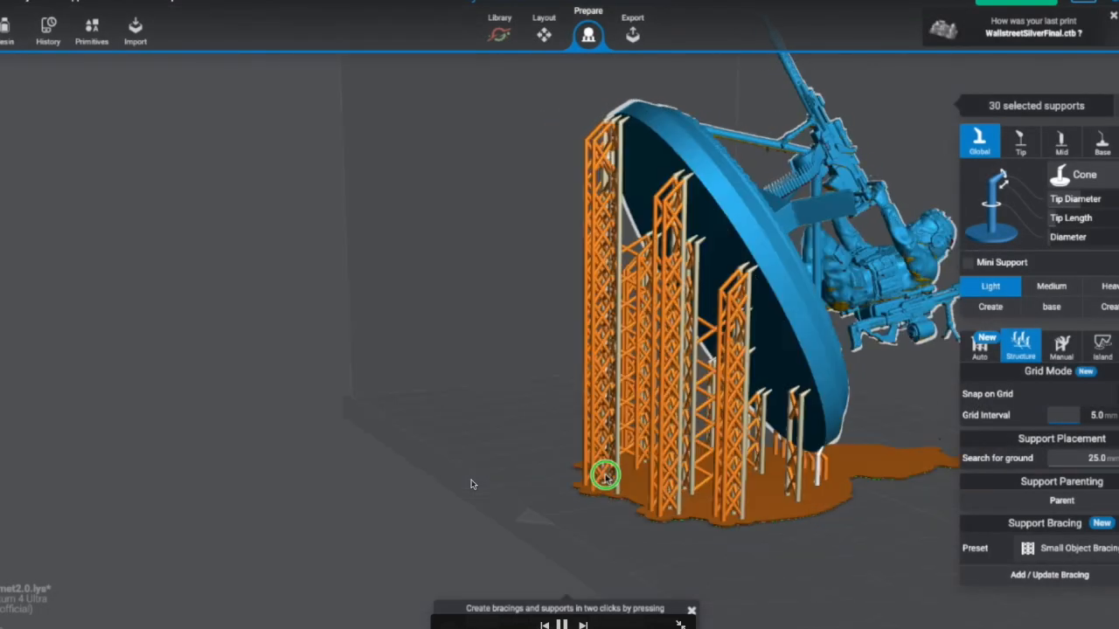
Step: Add a light support in the central gap under the base and add bracing to the three supports there
right_drag(602, 472, 606, 299)
click(622, 262)
mouse_move(627, 263)
right_down()
mouse_move(669, 259)
mouse_move(623, 260)
right_up()
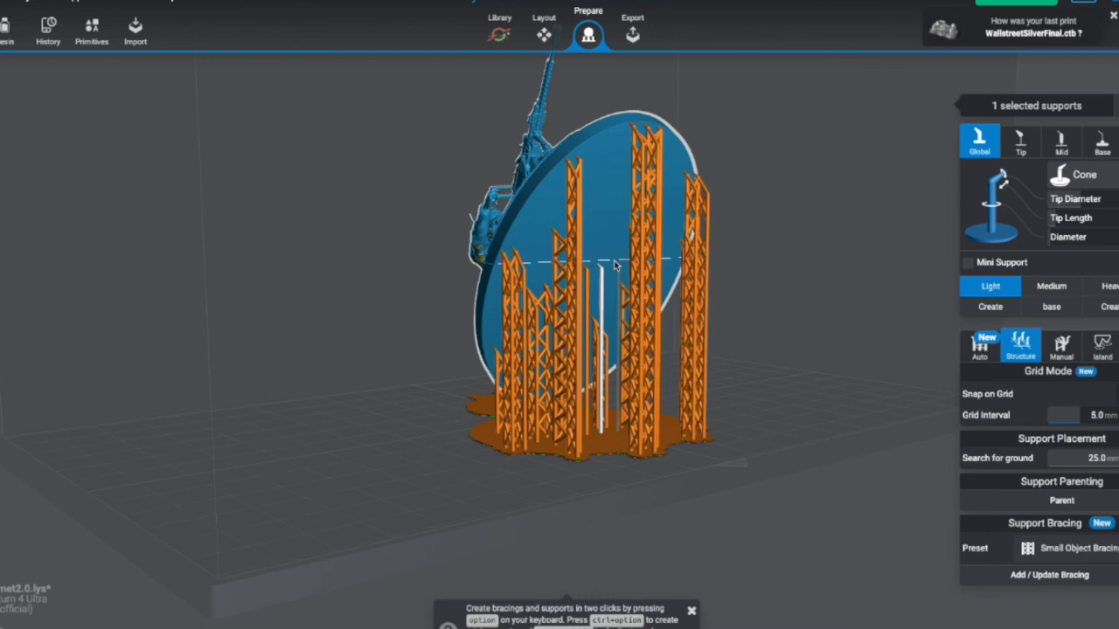
right_drag(701, 308, 585, 291)
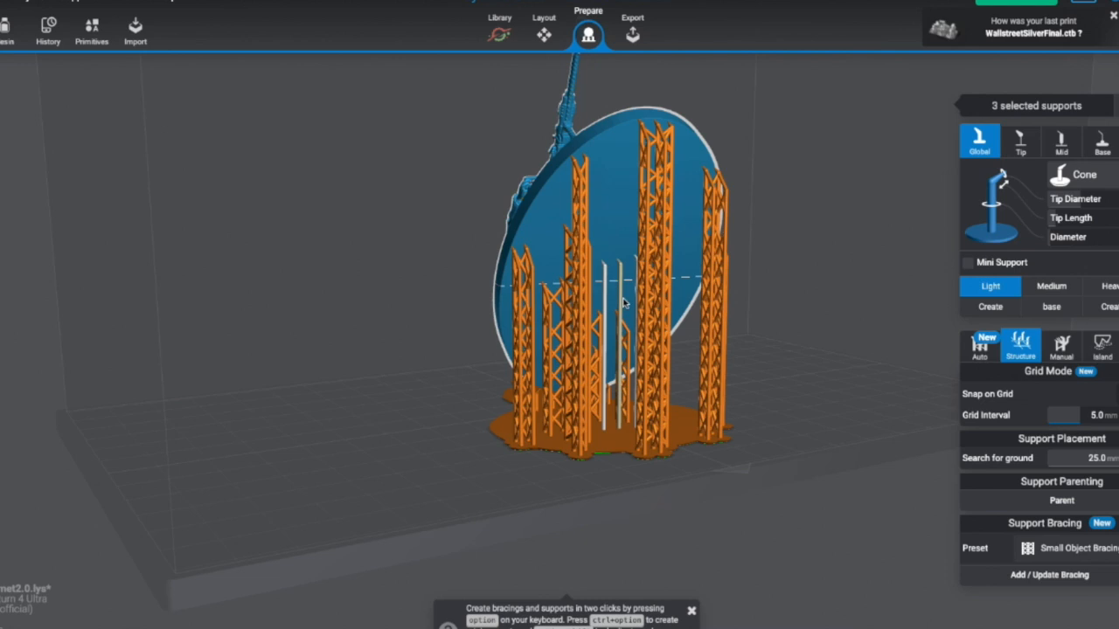
click(1014, 575)
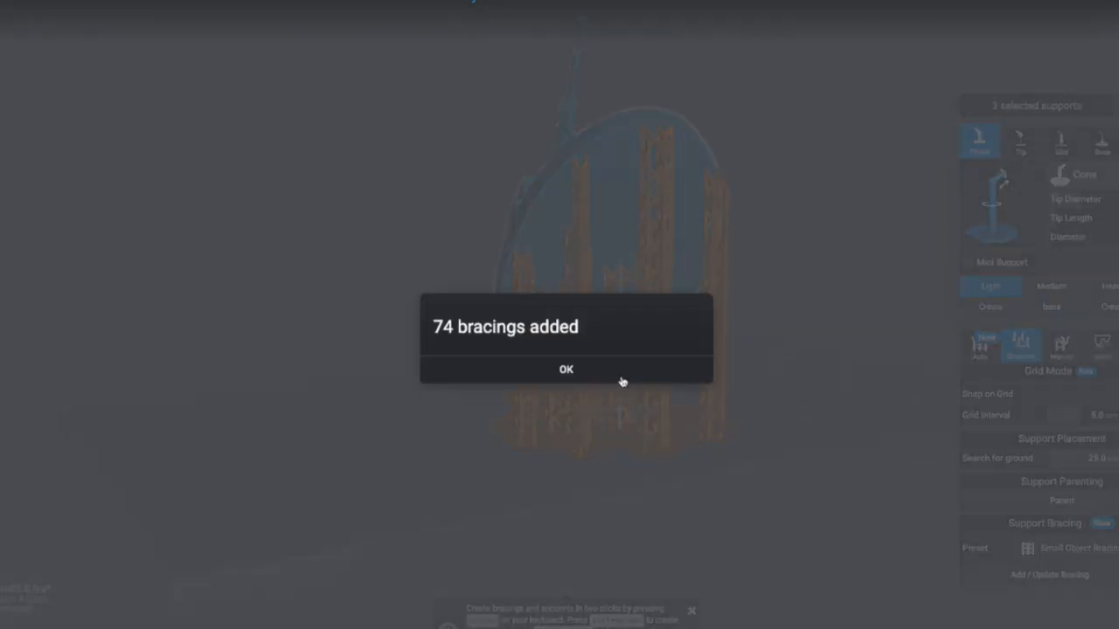
click(621, 381)
Step: Try to add bracing to two short supports near the base's lower rim
right_drag(621, 385, 420, 395)
right_drag(811, 515, 695, 544)
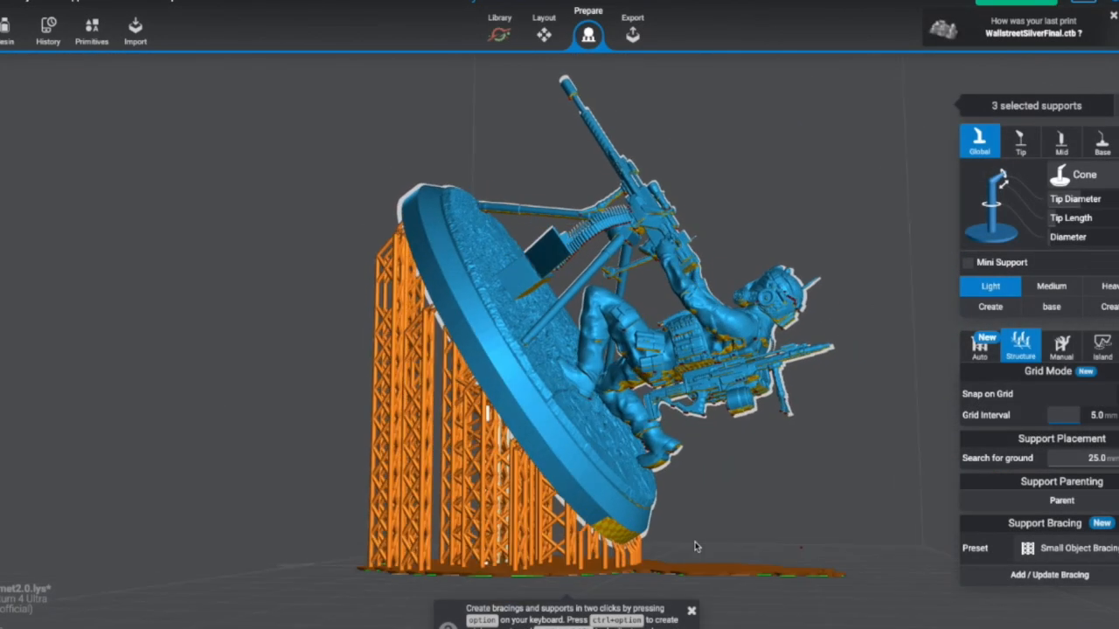
click(583, 559)
click(1008, 576)
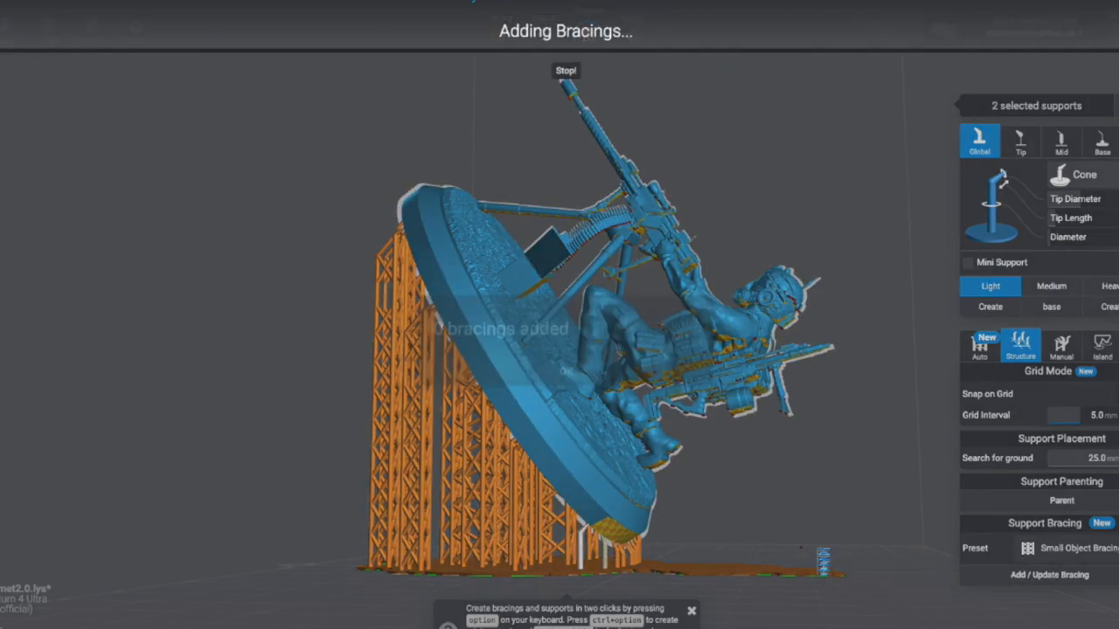
click(593, 375)
Step: Save the supported scene under its existing file name
right_drag(612, 454, 806, 461)
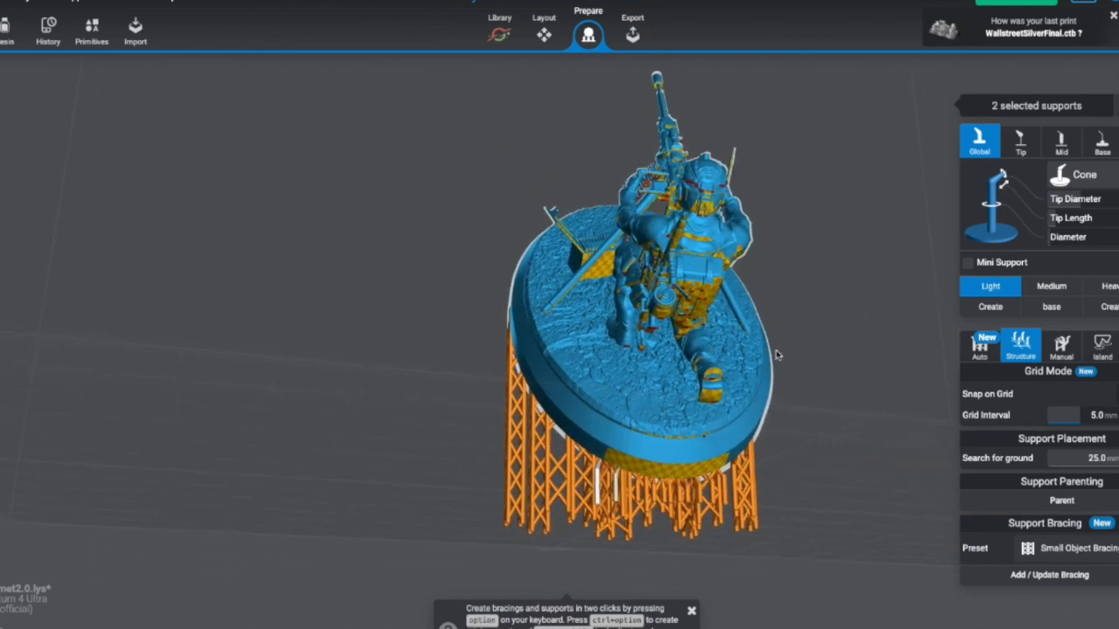
scroll(777, 354, up, 5)
click(2, 2)
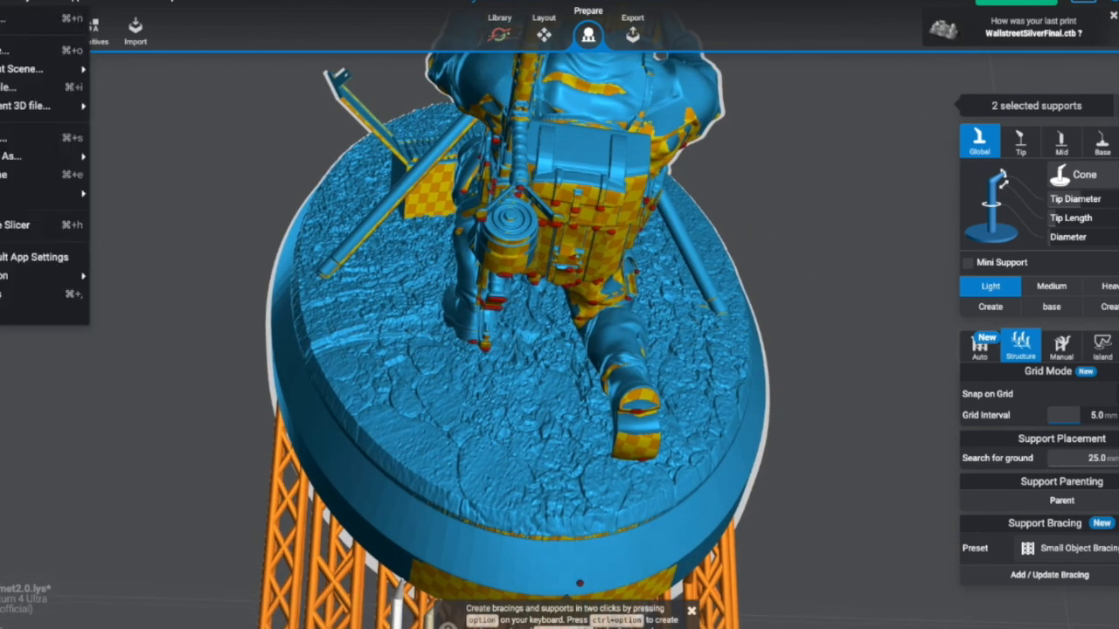
click(4, 137)
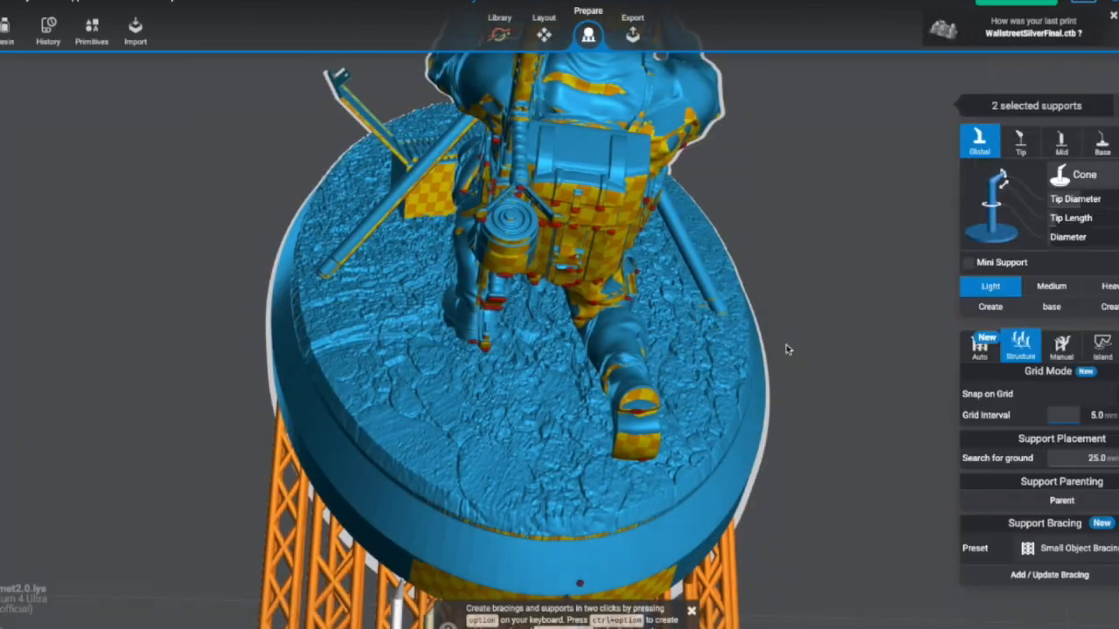
Step: Add a light support to the island in the middle of the trailing boot's sole
drag(785, 350, 828, 393)
click(818, 387)
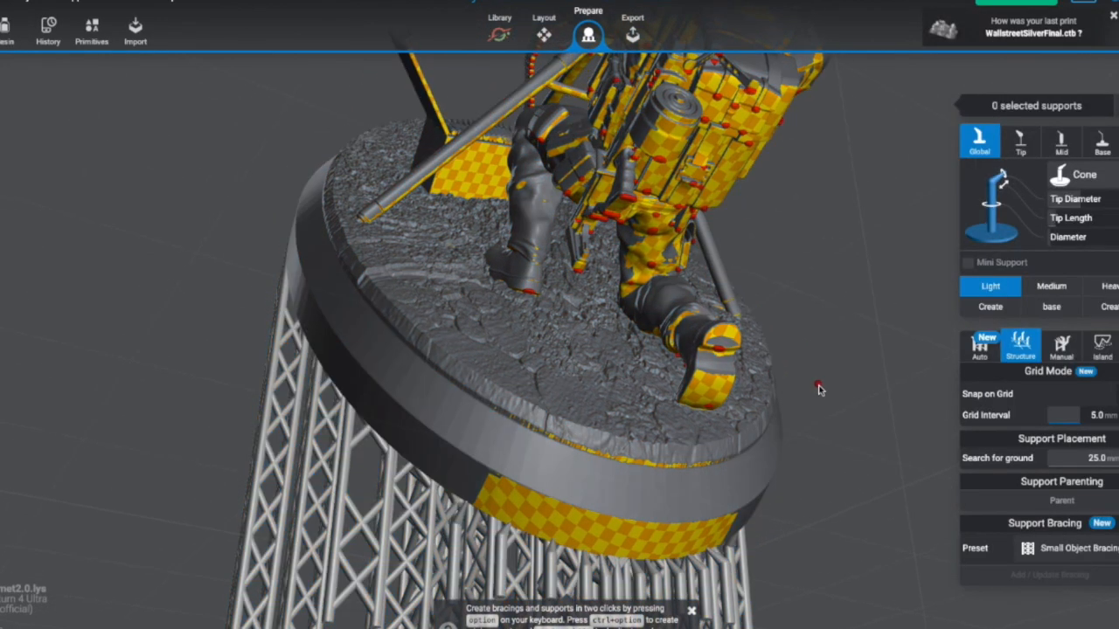
scroll(803, 313, up, 3)
drag(810, 360, 799, 350)
click(717, 390)
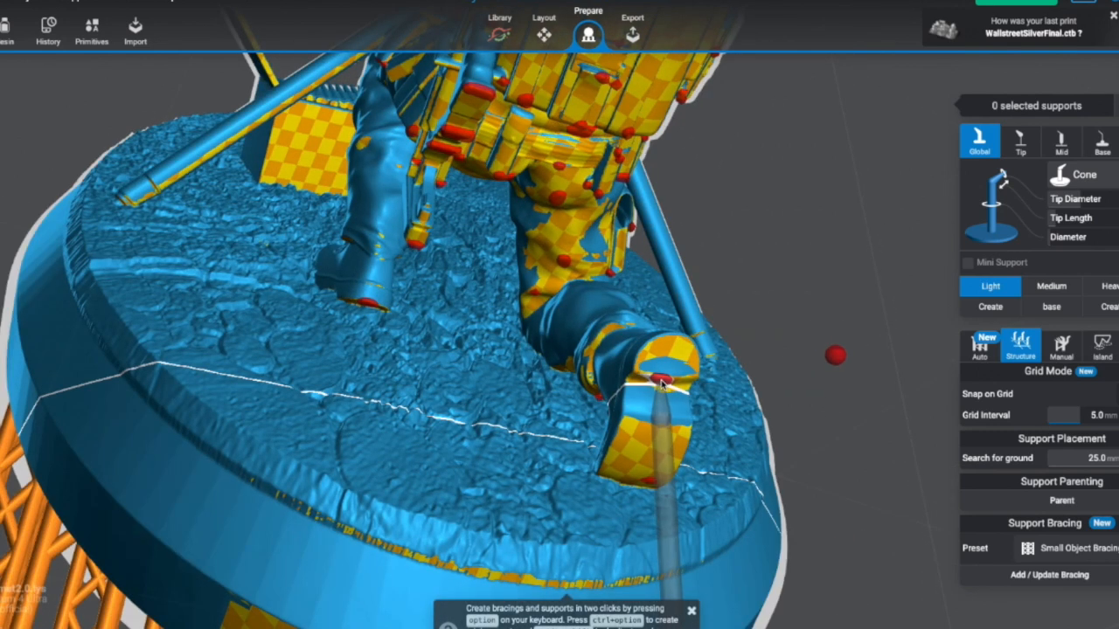
click(662, 382)
click(664, 386)
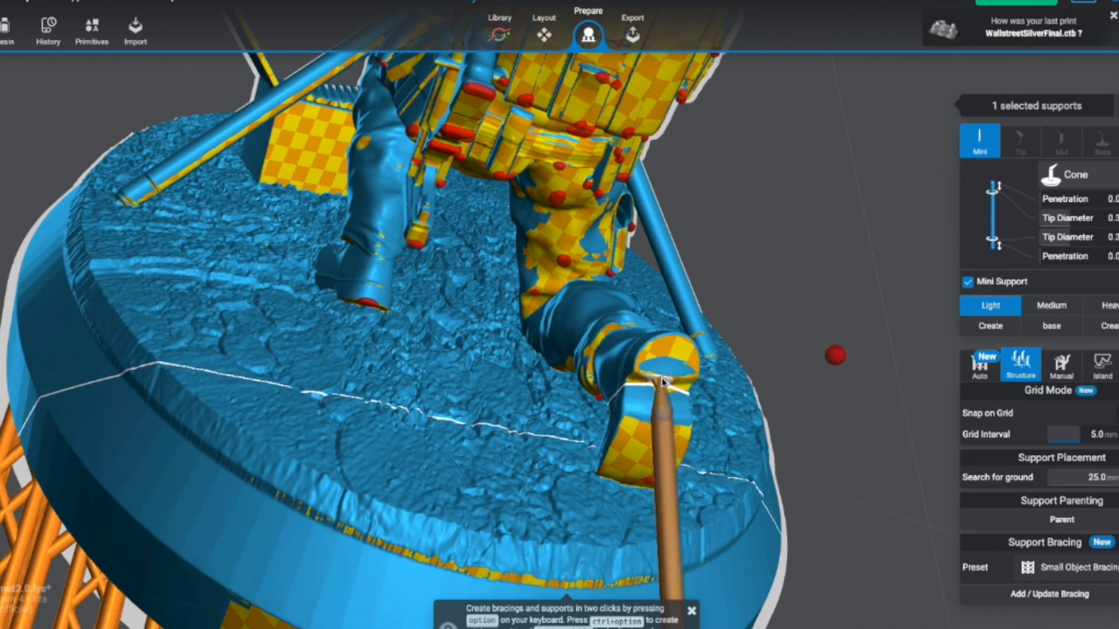
Step: Add light mini supports from the base to the trailing boot's toe and to the heel of the other boot
right_drag(662, 384, 673, 447)
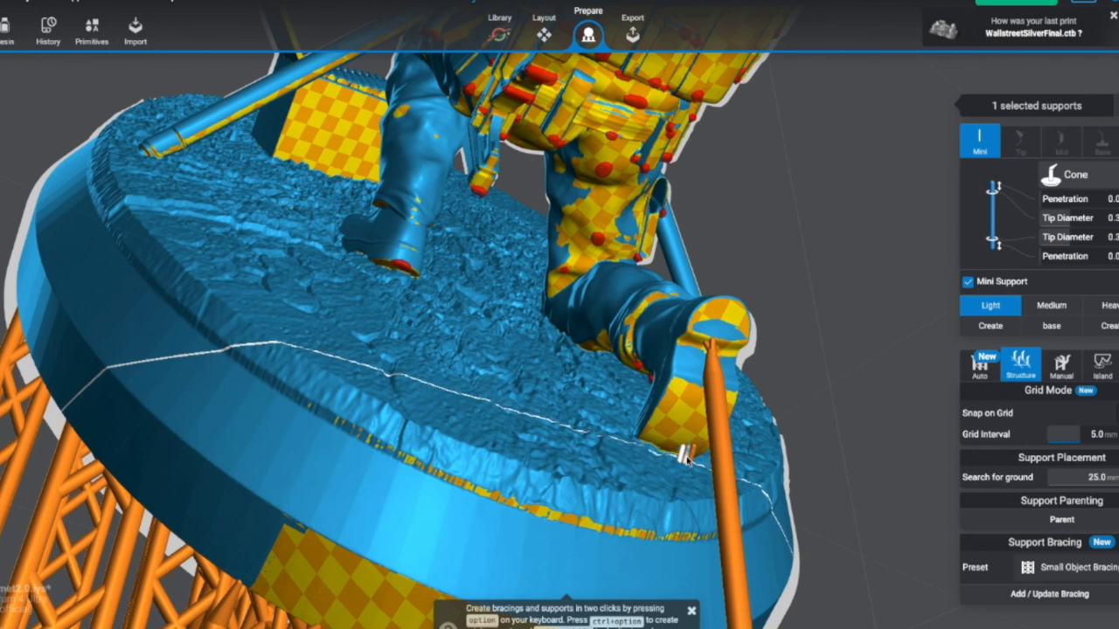
mouse_move(624, 417)
right_down()
mouse_move(649, 435)
mouse_move(651, 419)
right_up()
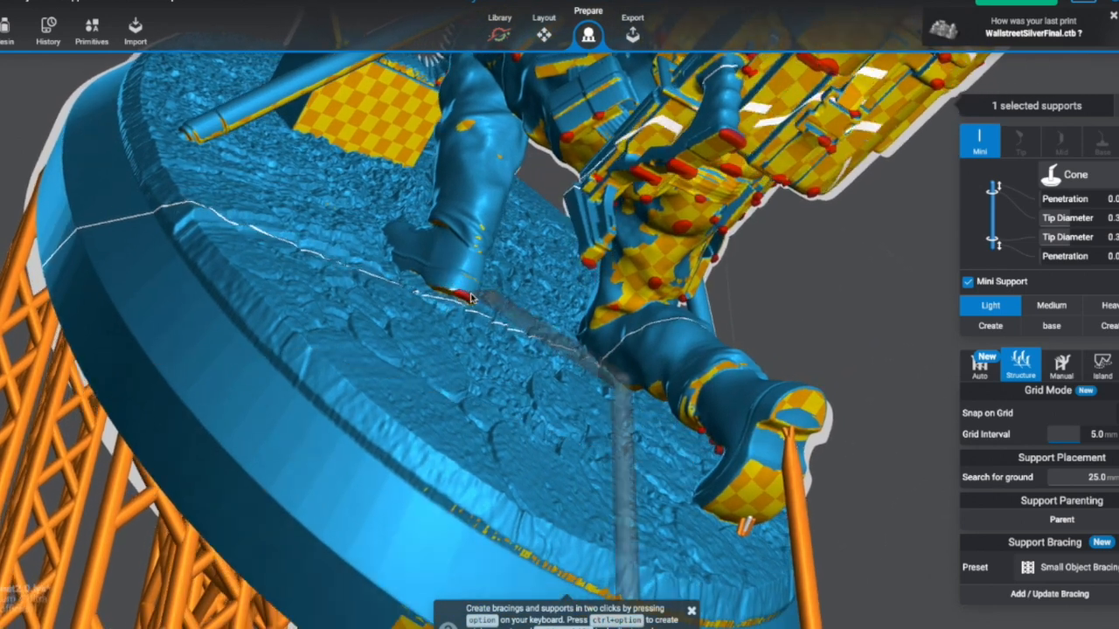
right_drag(587, 357, 617, 334)
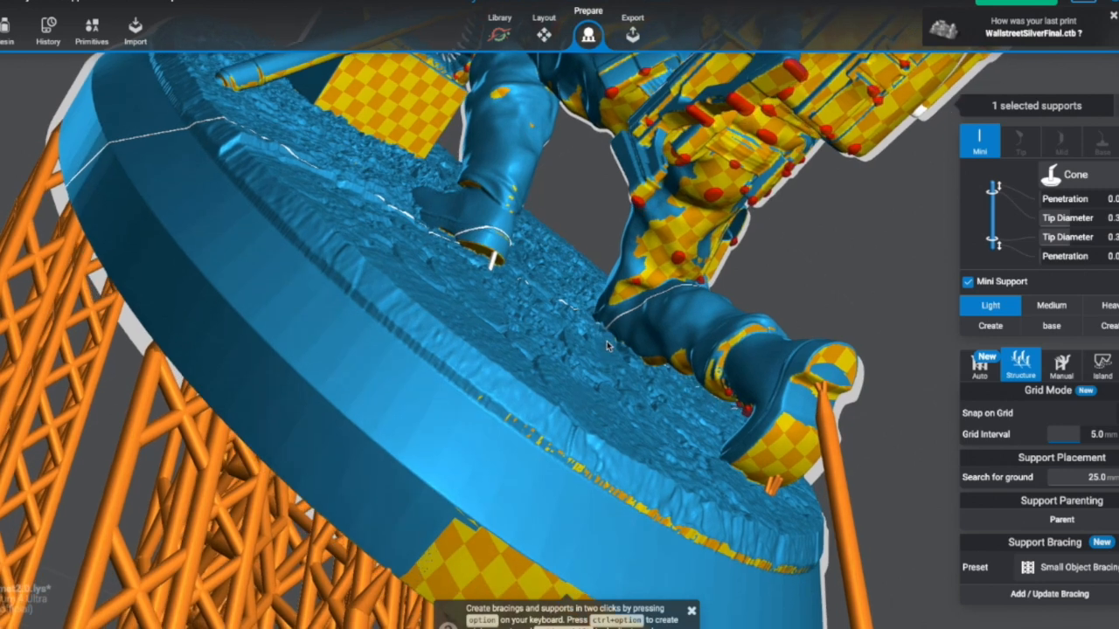
Step: Add light mini supports to the cluster of islands on the instep of the trailing boot
right_drag(745, 401, 820, 437)
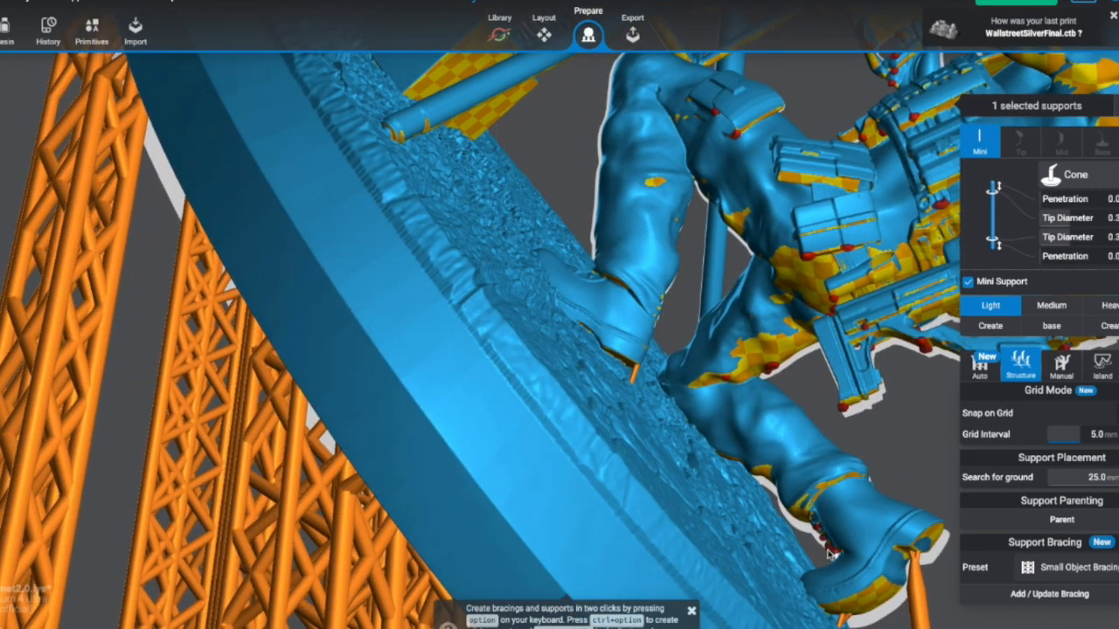
scroll(829, 553, up, 5)
middle_drag(828, 553, 890, 589)
scroll(804, 463, down, 3)
scroll(890, 589, up, 2)
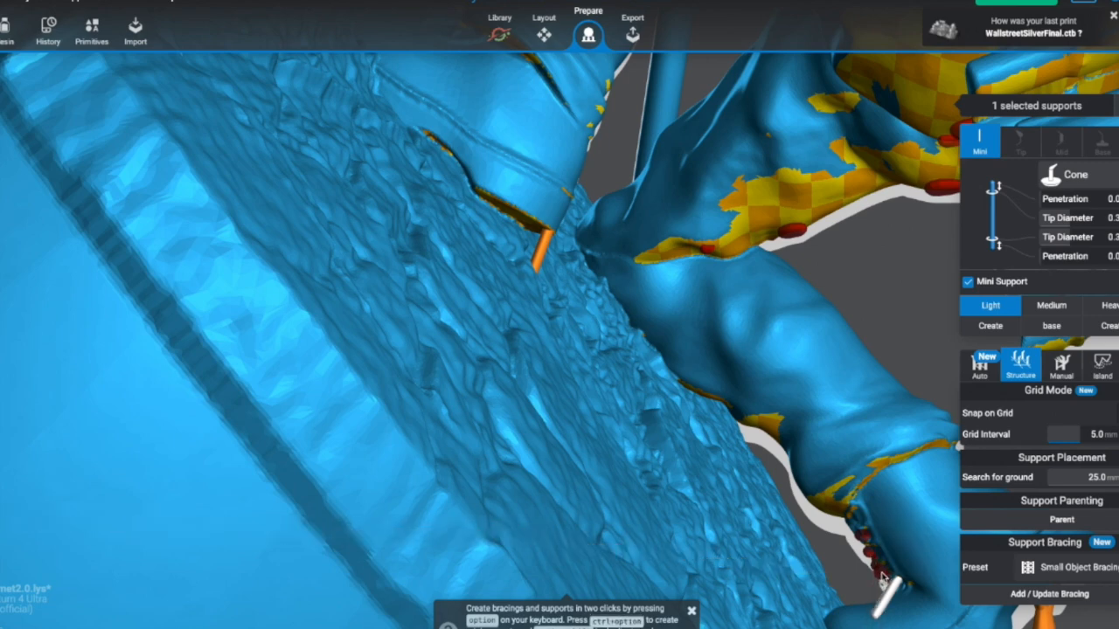
scroll(883, 581, up, 5)
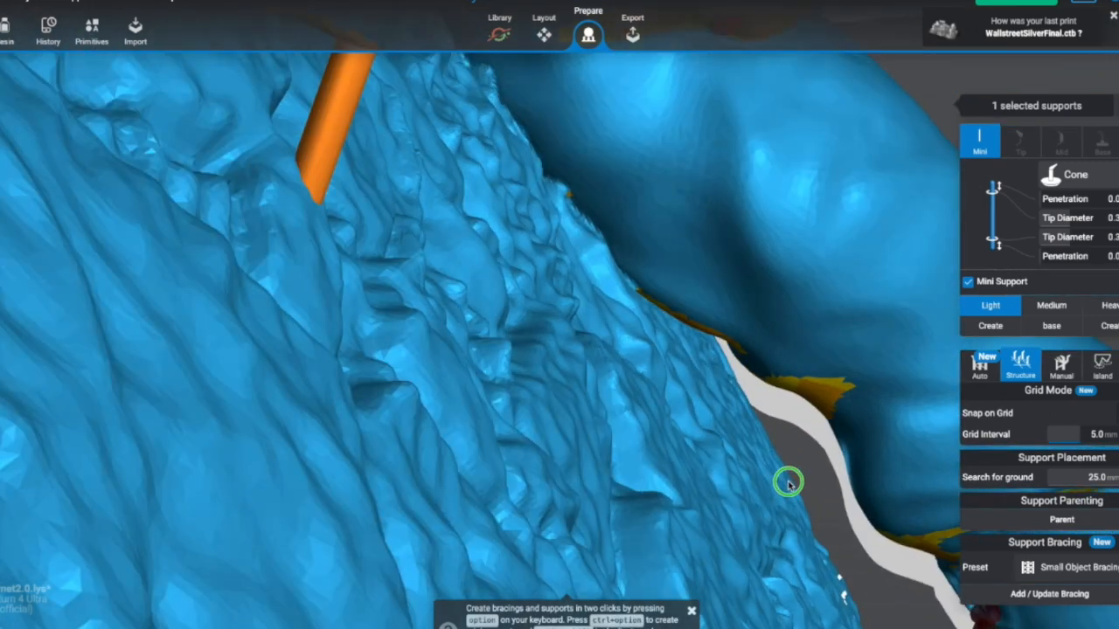
scroll(789, 482, up, 5)
scroll(562, 369, down, 5)
scroll(562, 369, up, 2)
scroll(659, 466, down, 2)
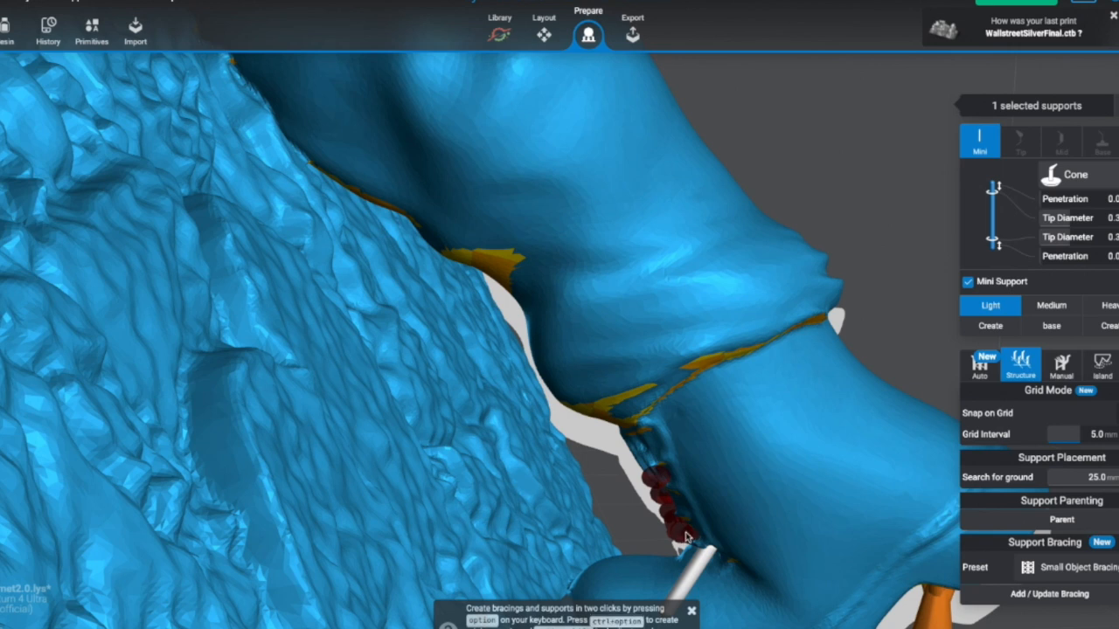
click(656, 567)
click(675, 547)
scroll(694, 534, up, 3)
right_drag(694, 534, 790, 578)
click(856, 600)
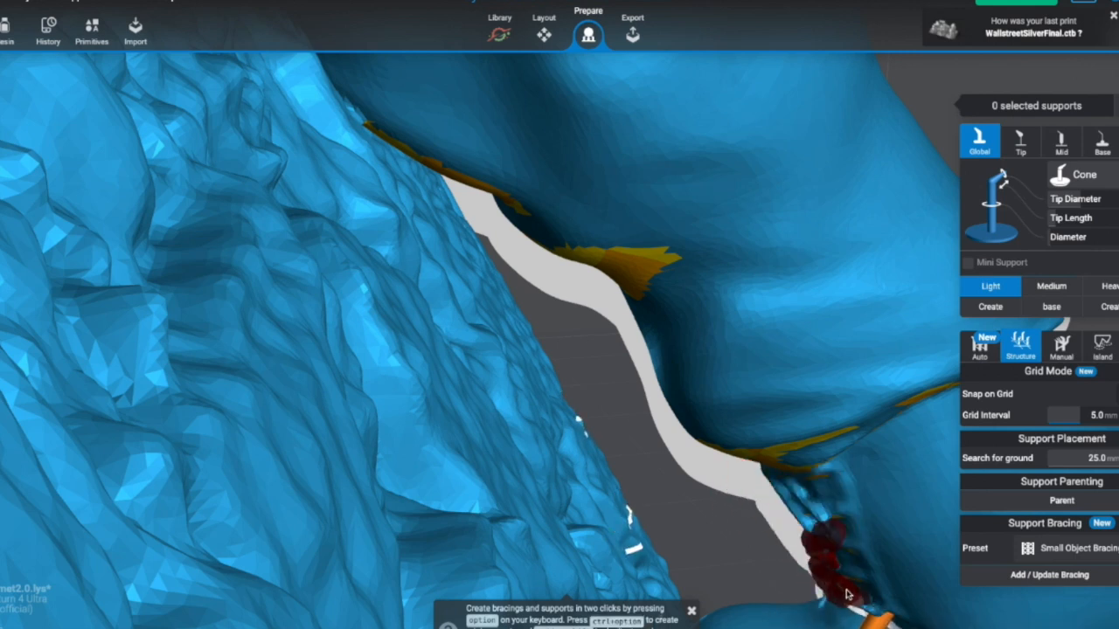
click(791, 616)
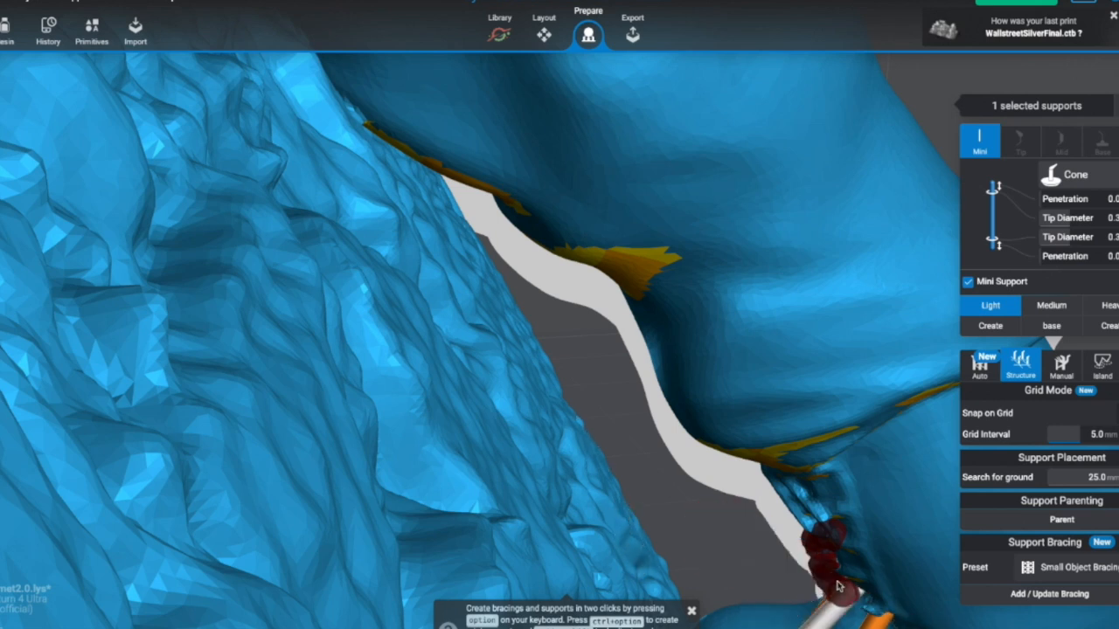
key(Escape)
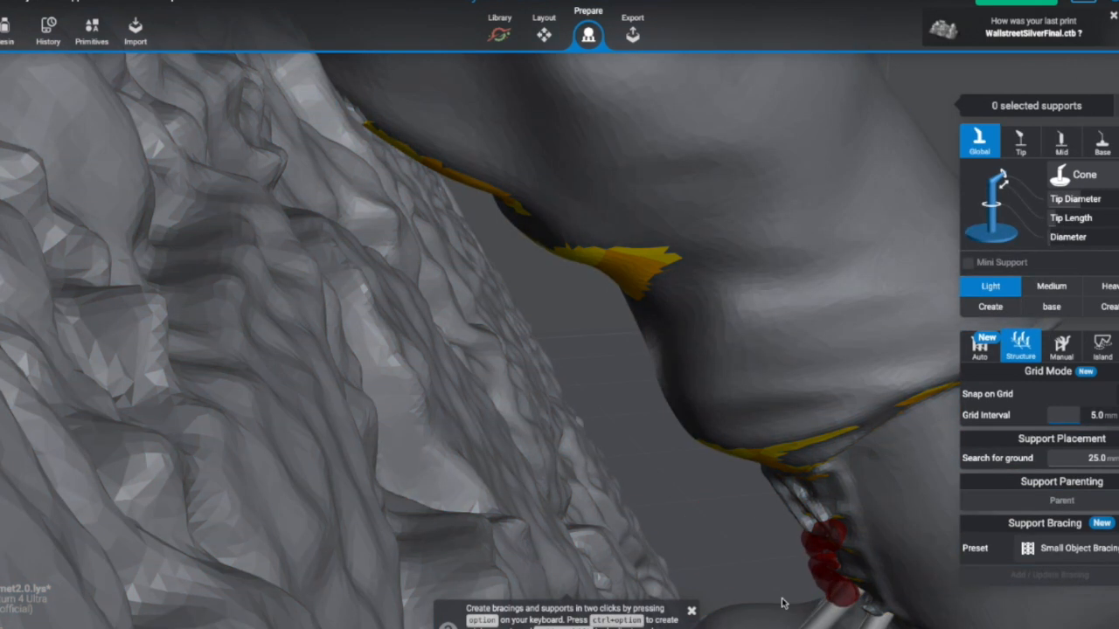
middle_drag(767, 570, 632, 475)
click(707, 510)
Step: Examine the base's lower rim, the boots and the figure's underside for support coverage and remaining islands
scroll(597, 469, down, 5)
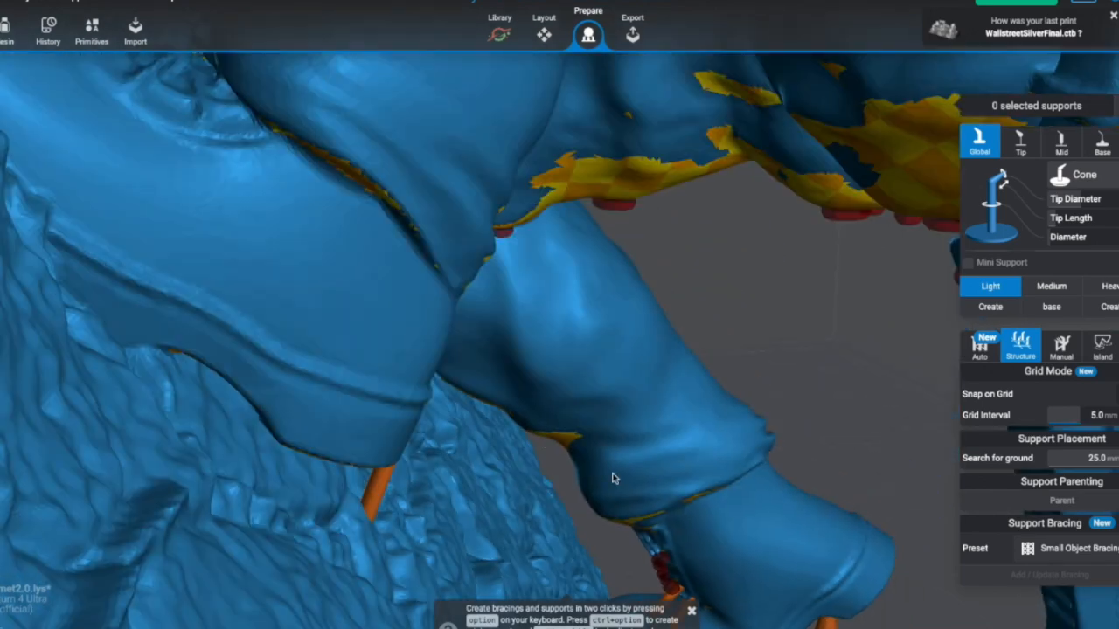
scroll(516, 320, down, 4)
right_drag(597, 357, 374, 299)
right_drag(352, 305, 675, 376)
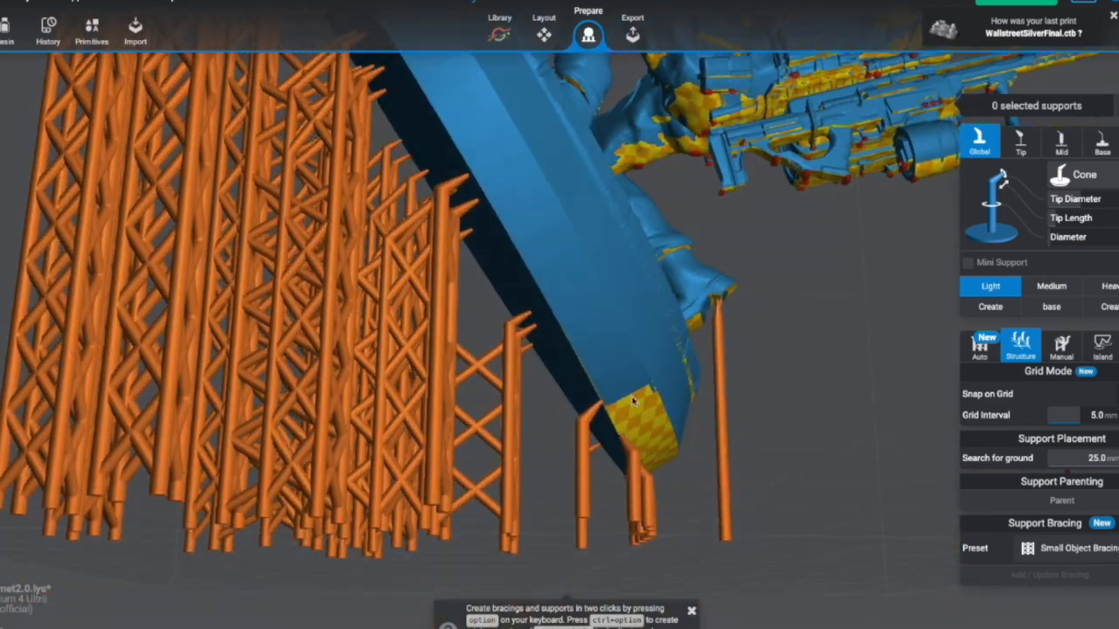
click(556, 320)
right_drag(633, 351, 439, 351)
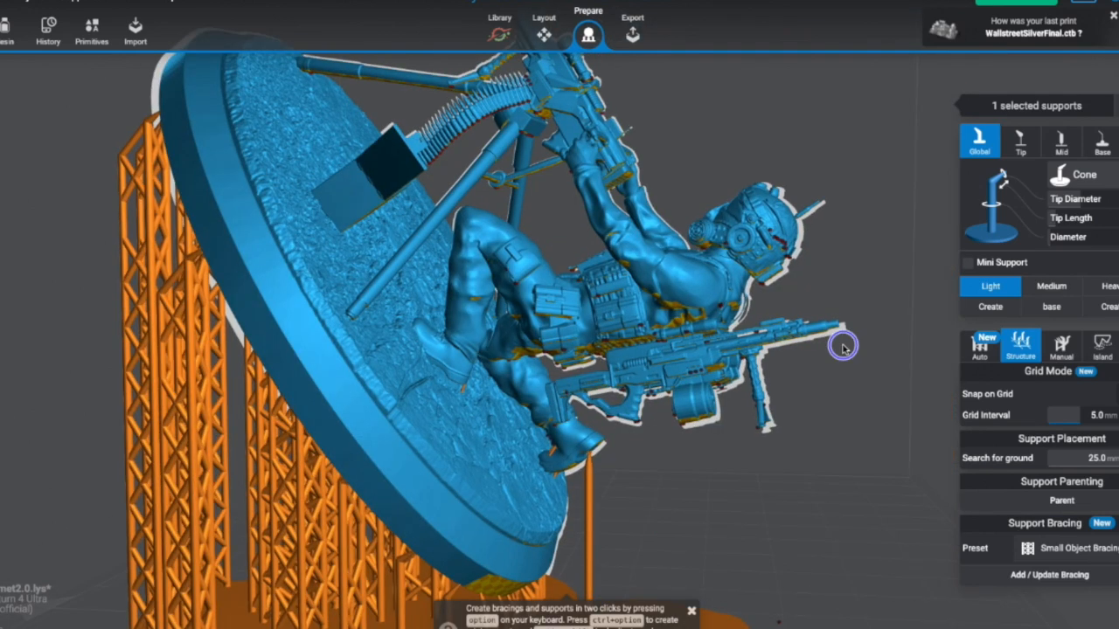
right_drag(844, 345, 861, 400)
scroll(841, 407, up, 2)
right_drag(801, 416, 762, 339)
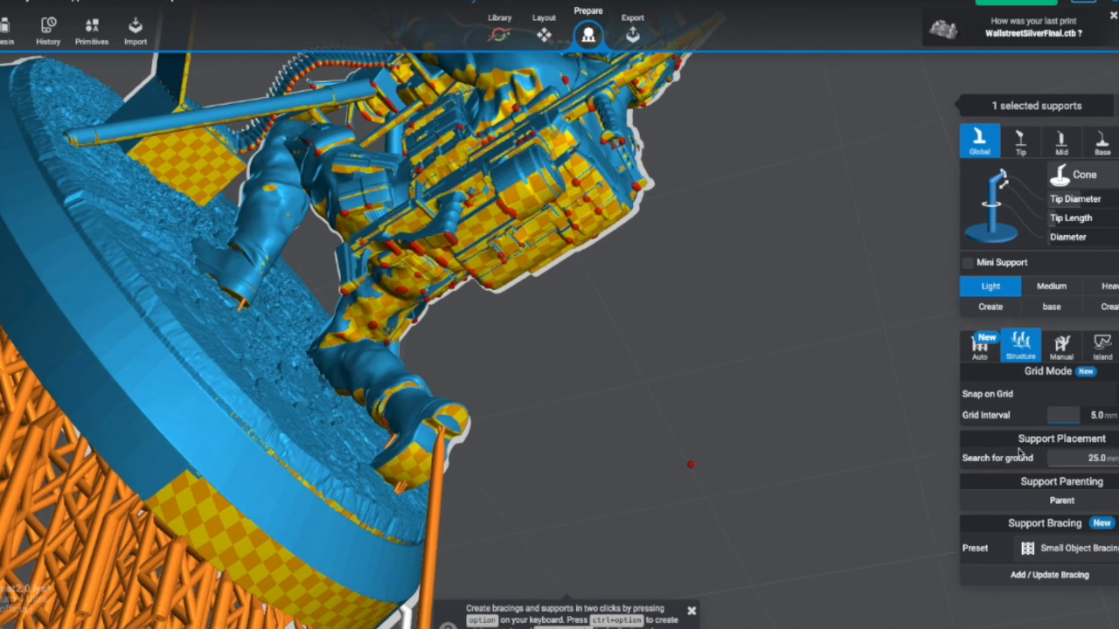
Step: Run the island detector and automatically add light supports to all detected islands
click(1105, 348)
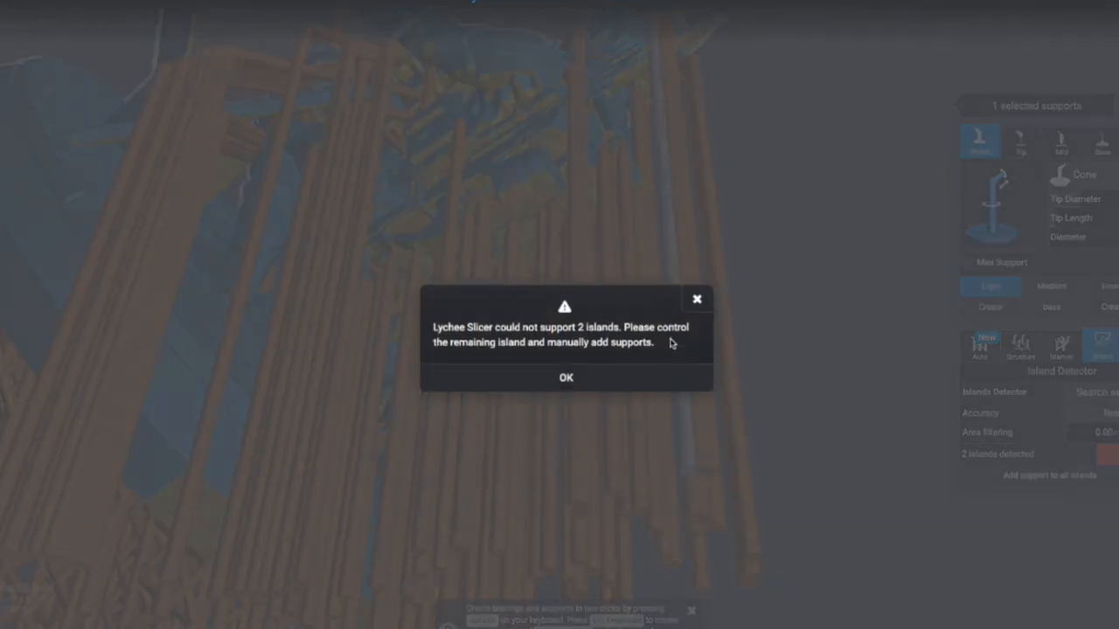
click(611, 384)
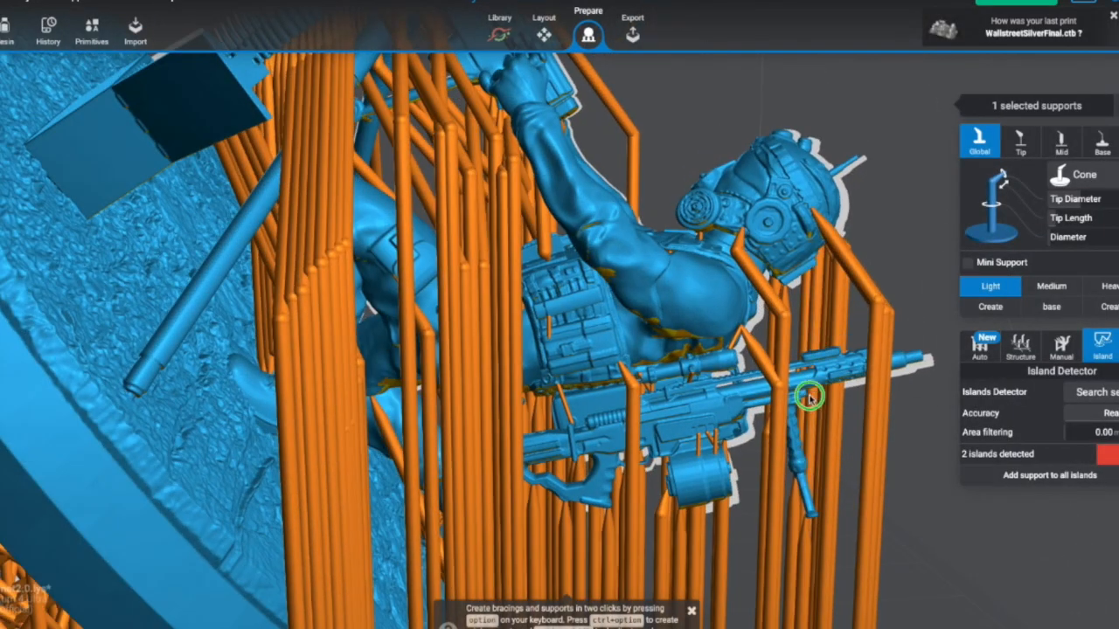
scroll(790, 459, down, 5)
mouse_move(590, 400)
right_down()
mouse_move(744, 401)
mouse_move(646, 411)
mouse_move(591, 383)
right_up()
right_drag(724, 439, 610, 367)
right_drag(648, 405, 676, 375)
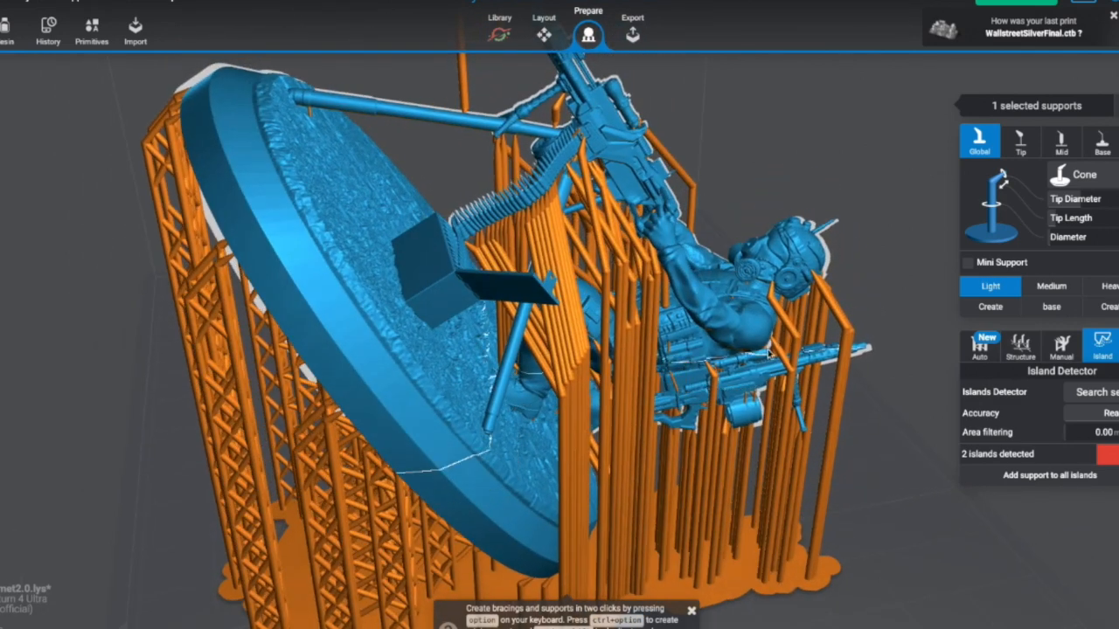
right_drag(768, 347, 427, 319)
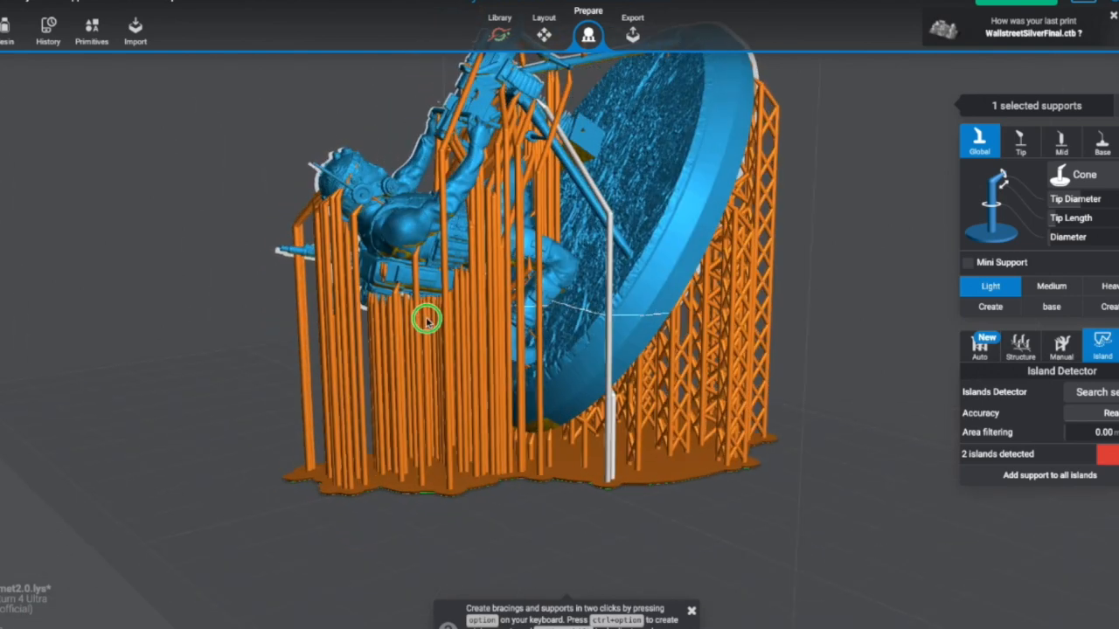
Step: Remove the redundant light supports crowded along the lower rim of the figure's helmet
scroll(470, 285, up, 4)
middle_drag(690, 227, 764, 394)
right_drag(437, 337, 654, 376)
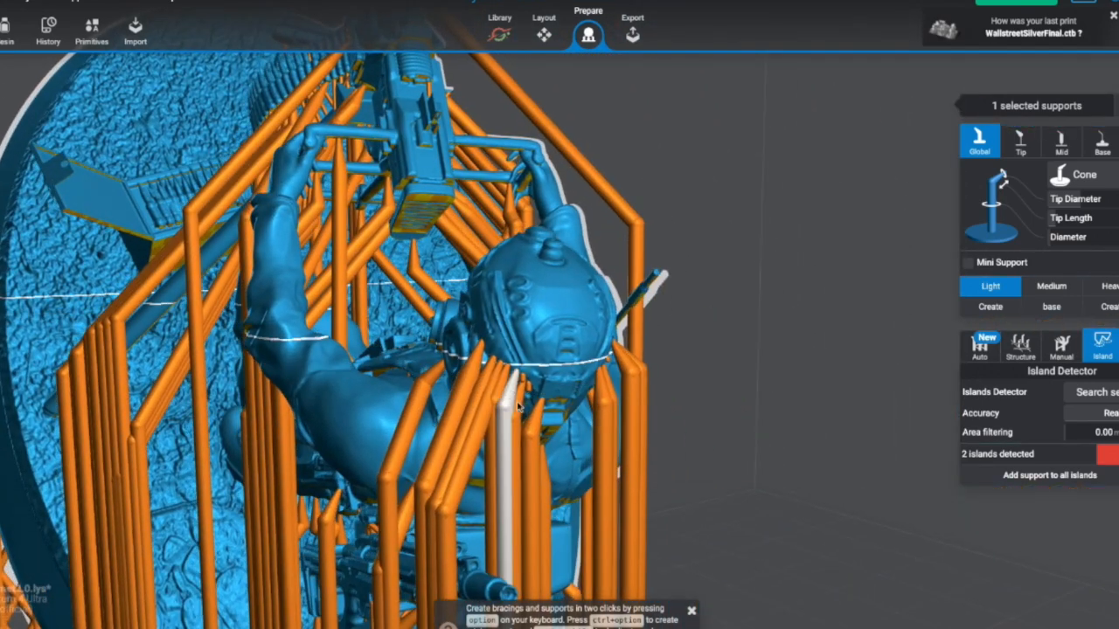
right_drag(540, 391, 620, 308)
scroll(698, 358, up, 3)
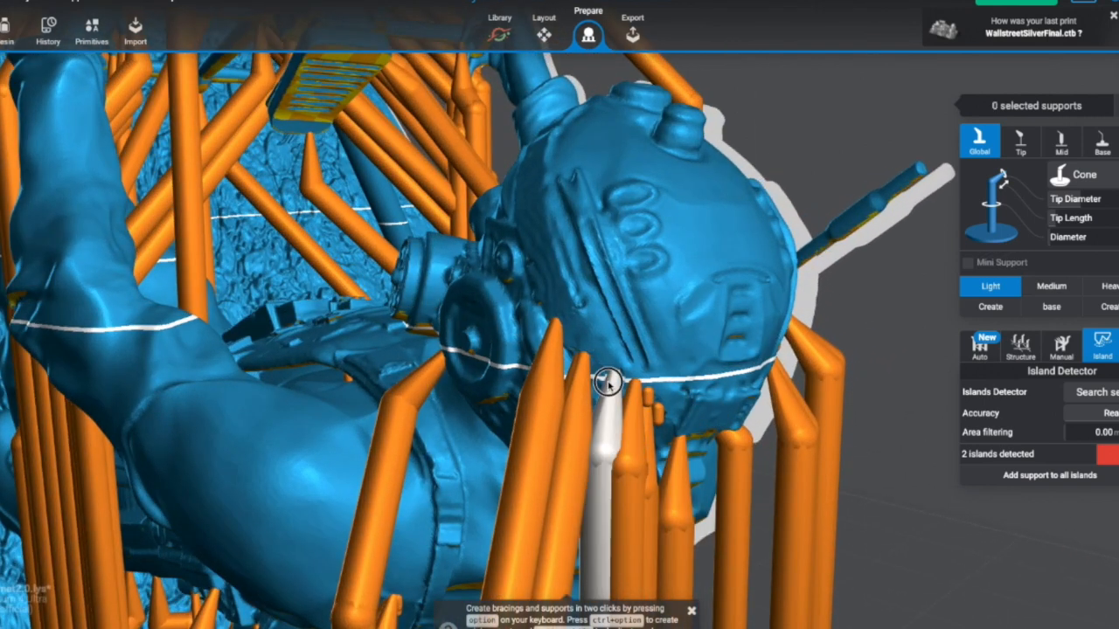
right_drag(660, 424, 619, 413)
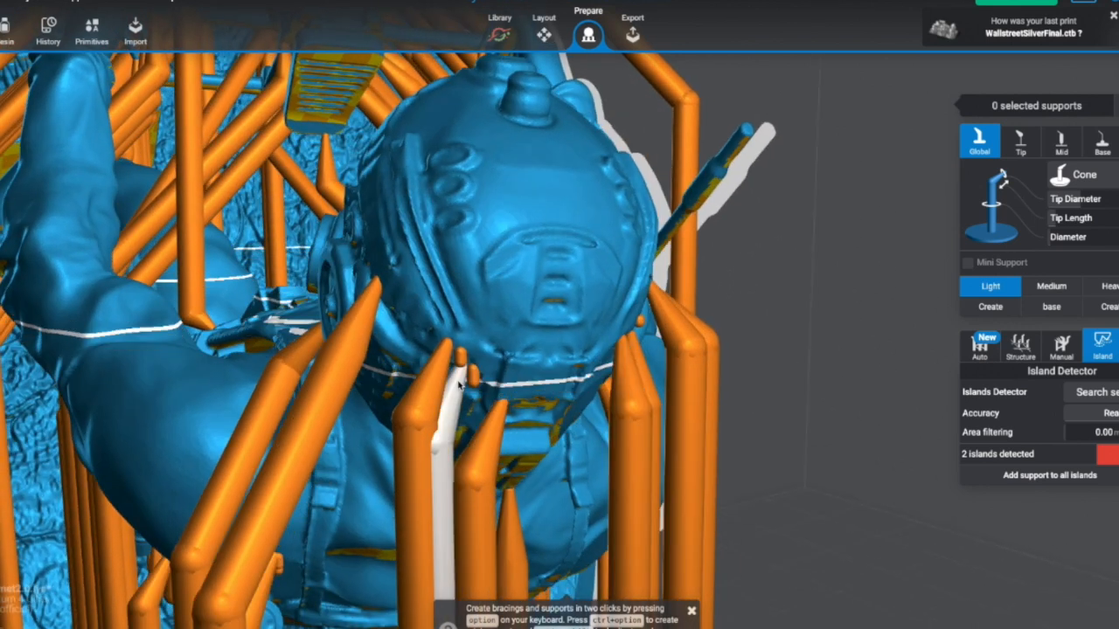
right_drag(544, 417, 594, 392)
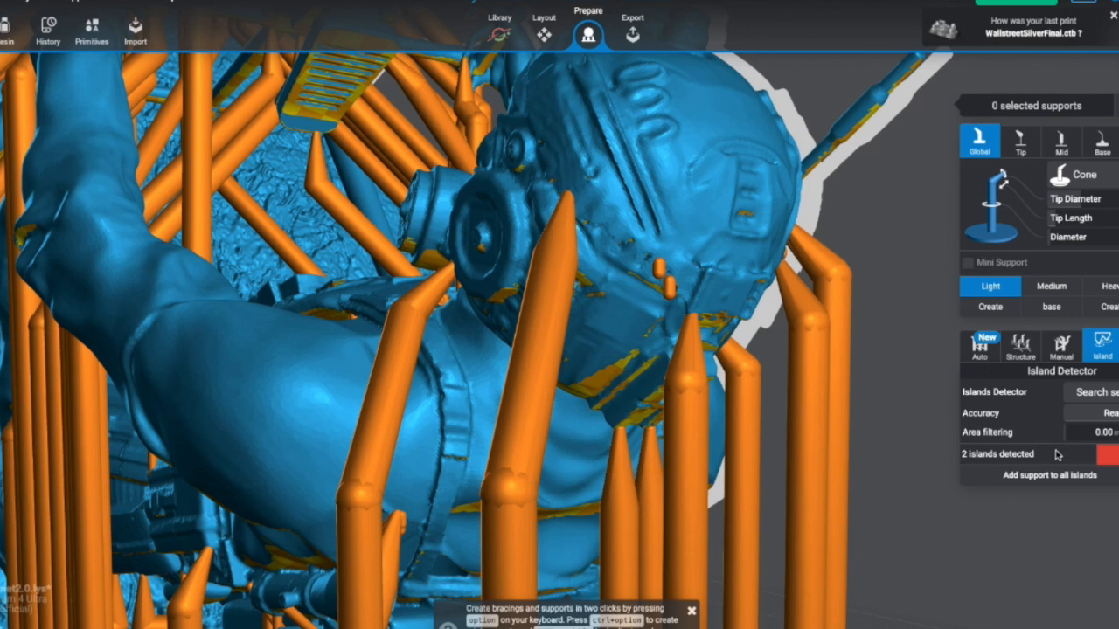
Step: Go to the first remaining island under the figure's pack and add a light mini support to it
click(1107, 454)
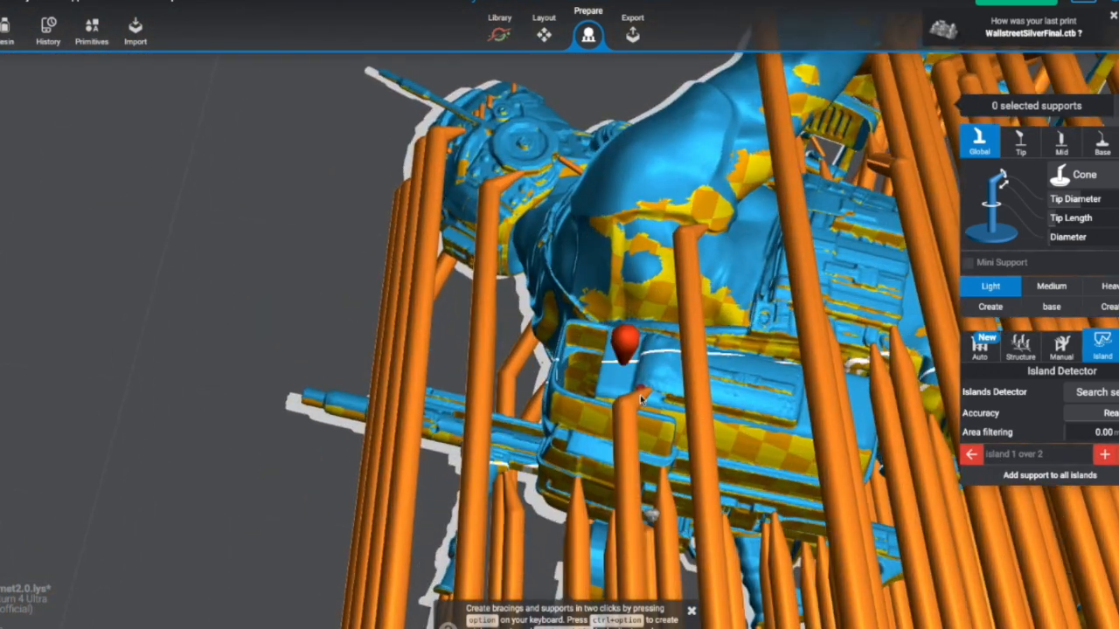
right_drag(664, 471, 610, 295)
scroll(609, 295, up, 3)
right_drag(912, 497, 996, 422)
scroll(562, 393, up, 3)
right_drag(704, 504, 641, 292)
click(661, 278)
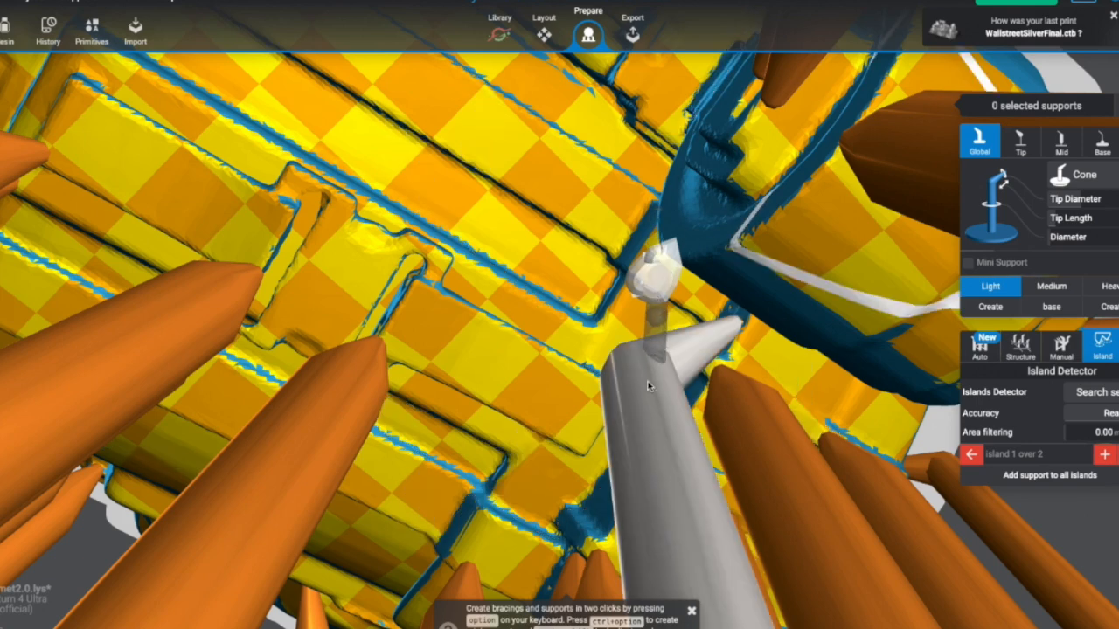
right_drag(735, 426, 1042, 509)
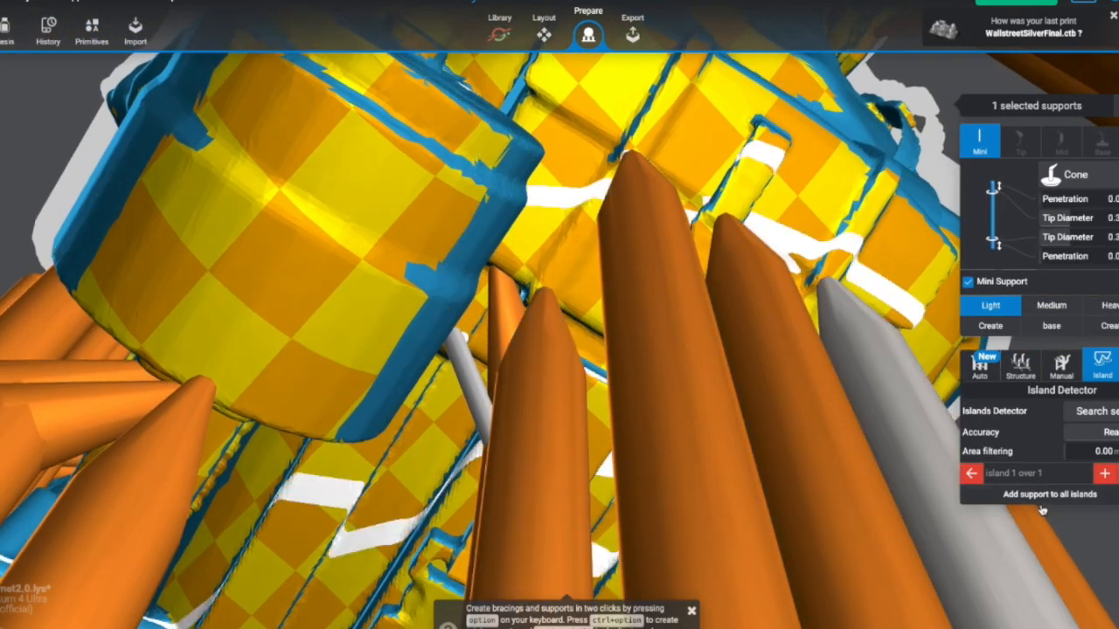
Step: Add a light mini support from a neighbouring support's tip to the last remaining island on the figure's gear
scroll(569, 255, down, 5)
right_drag(569, 254, 664, 519)
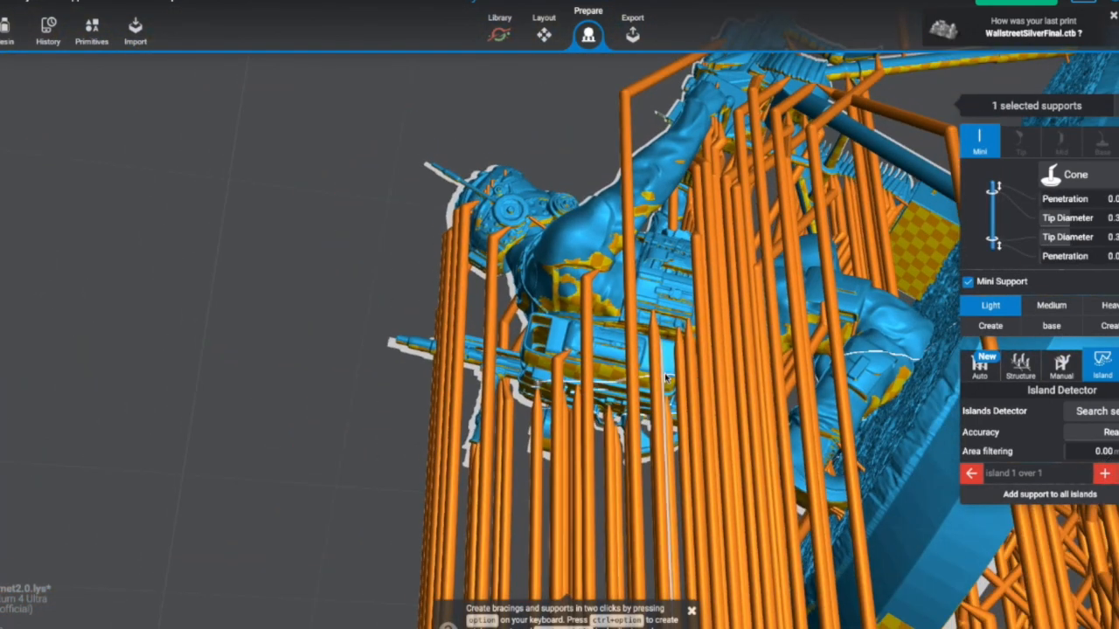
scroll(726, 439, up, 3)
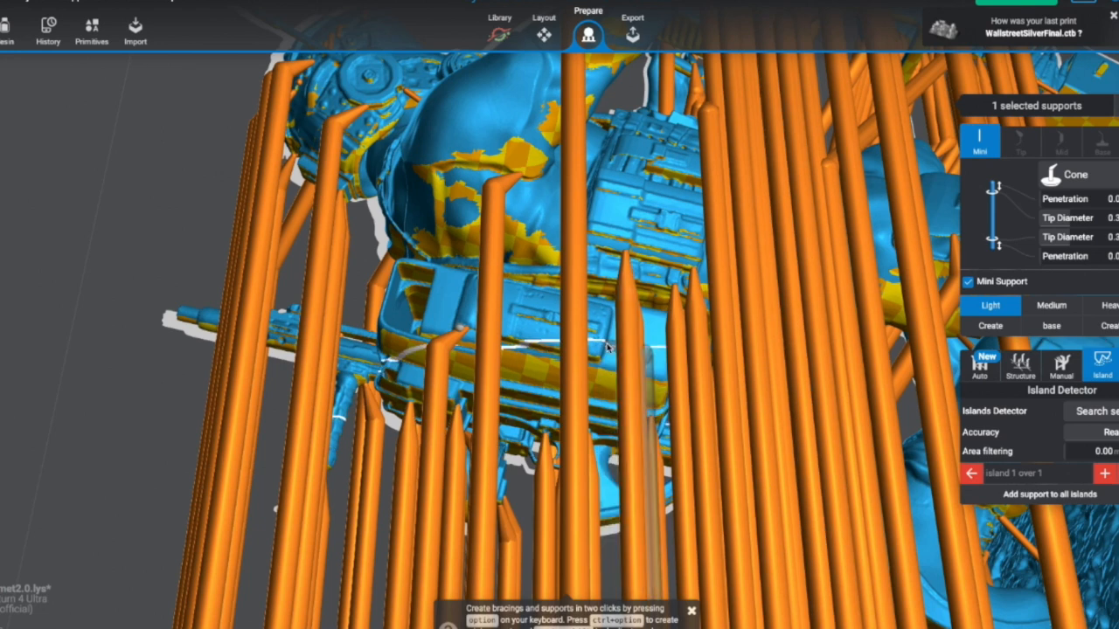
scroll(726, 440, up, 3)
scroll(599, 335, up, 5)
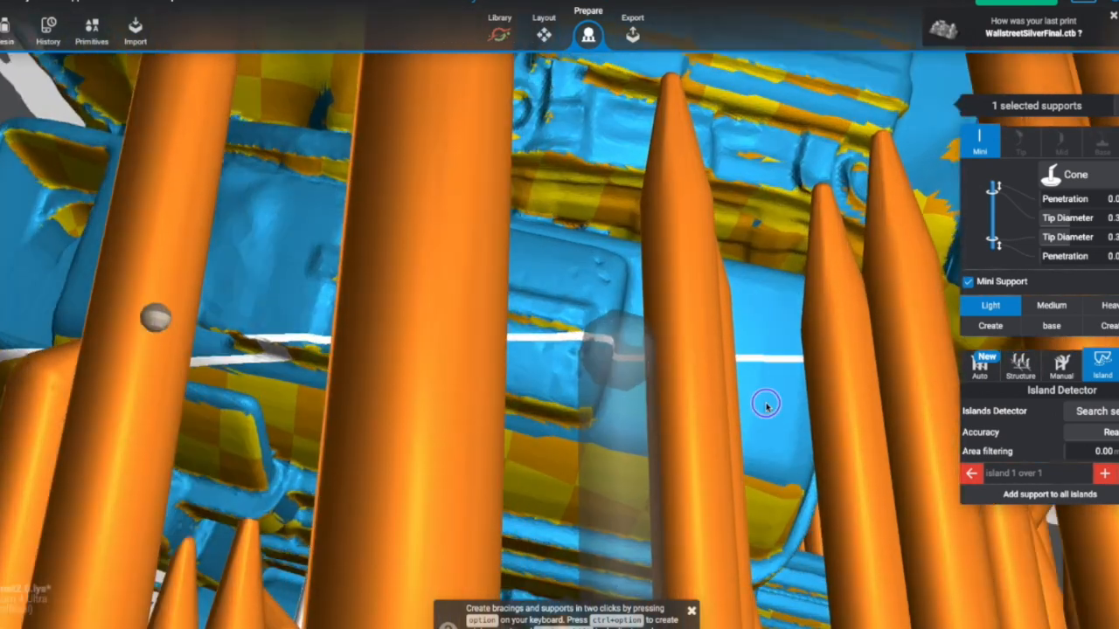
scroll(457, 364, up, 4)
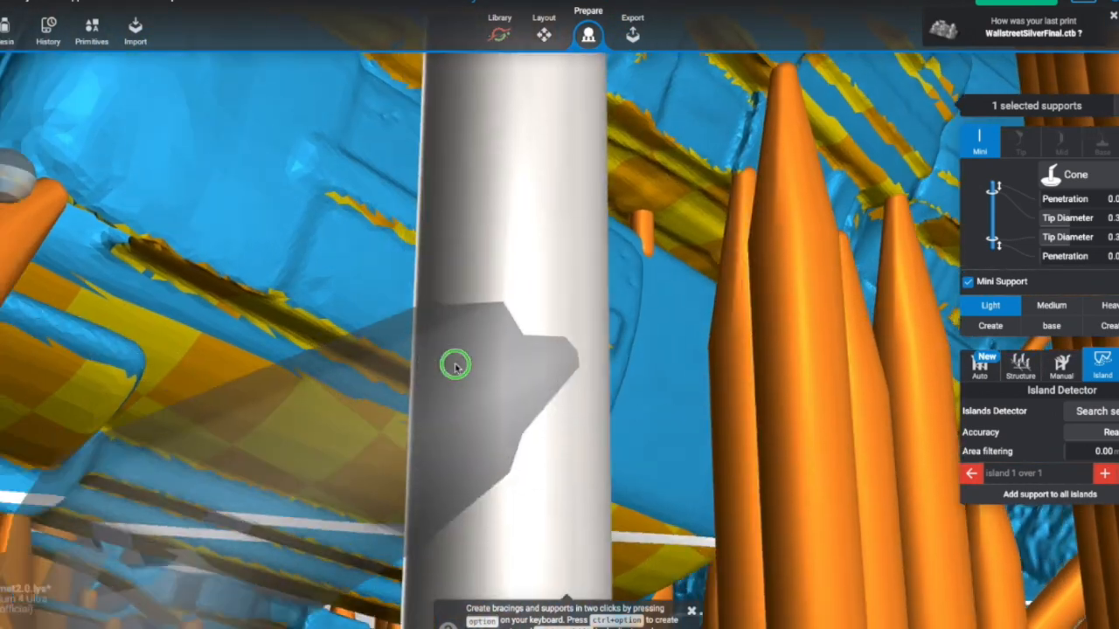
right_drag(647, 385, 681, 385)
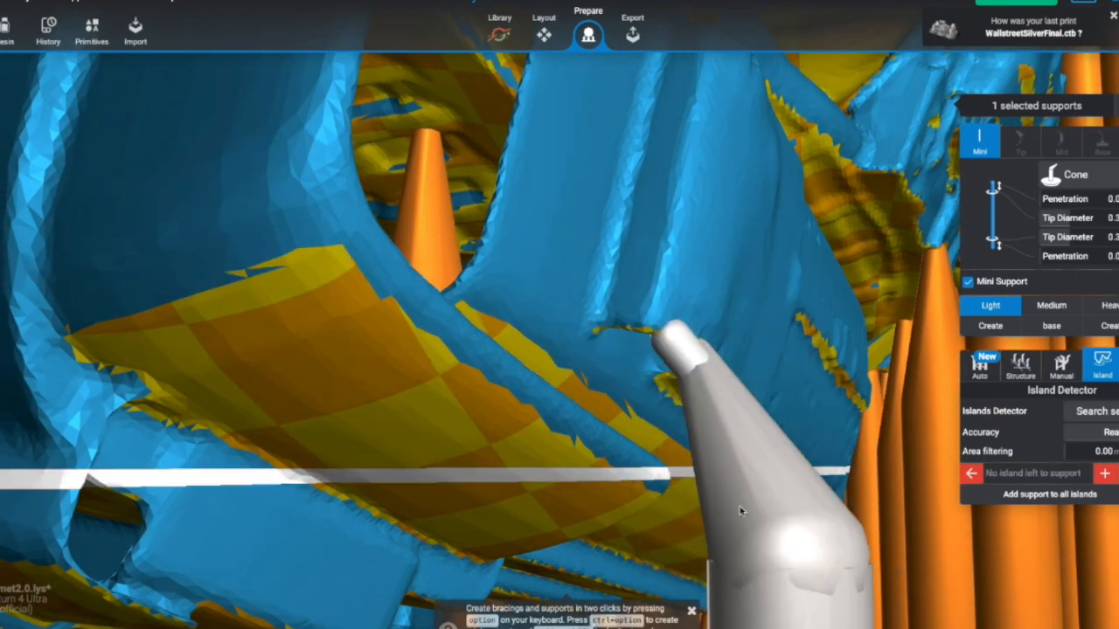
Step: Replace the full-height support under the ammunition belt's end cartridge with a light mini support resting on the tripod leg
scroll(741, 510, down, 5)
scroll(313, 276, down, 4)
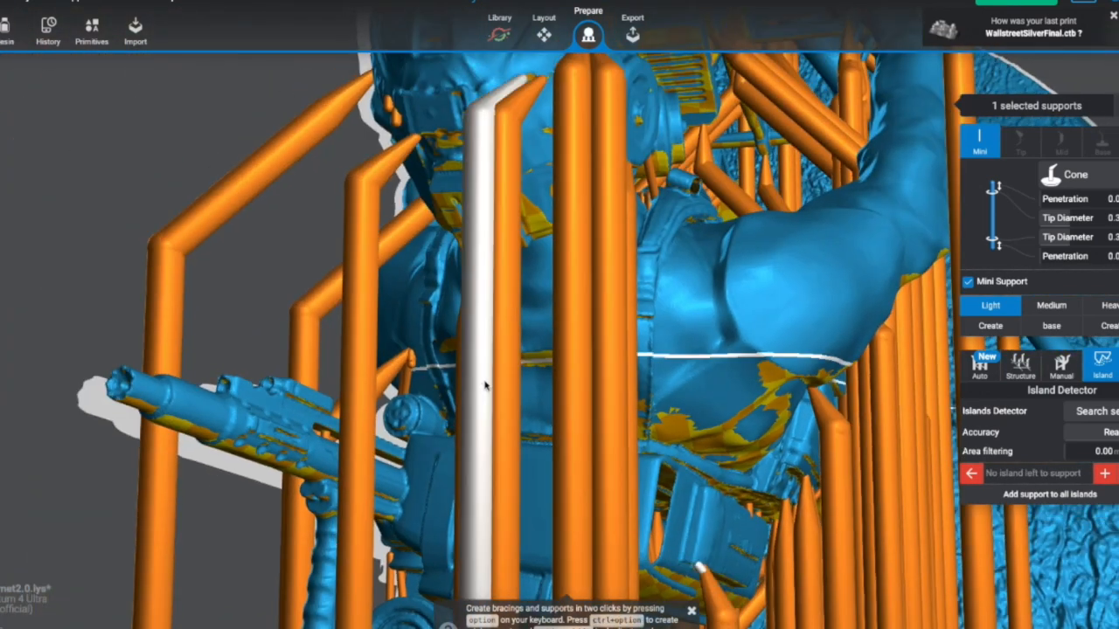
scroll(484, 387, down, 3)
right_drag(367, 337, 263, 405)
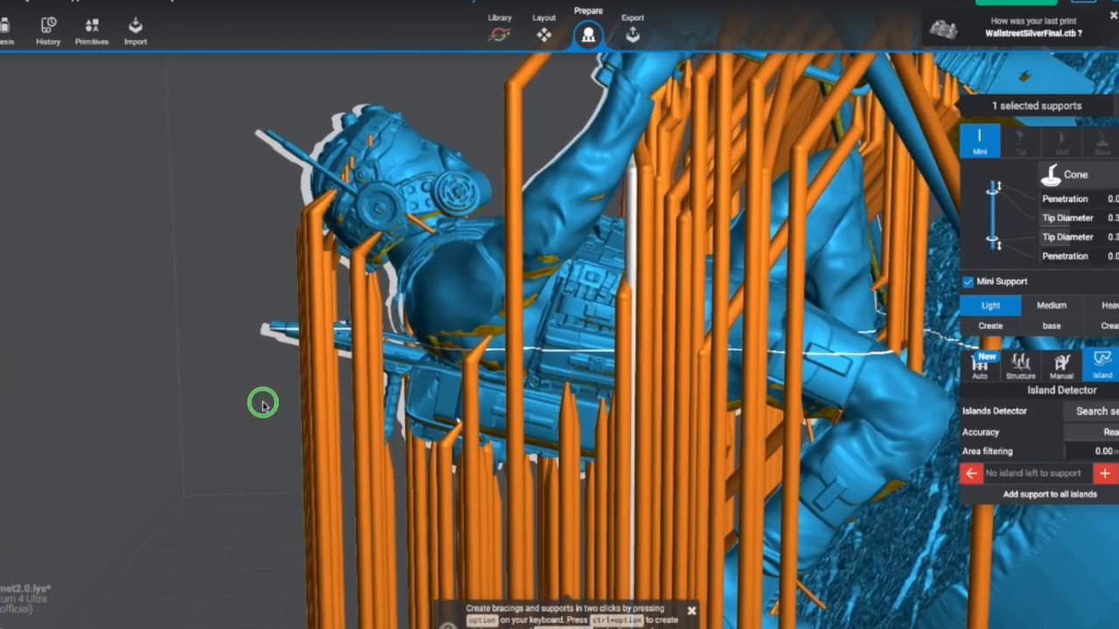
right_drag(583, 358, 564, 409)
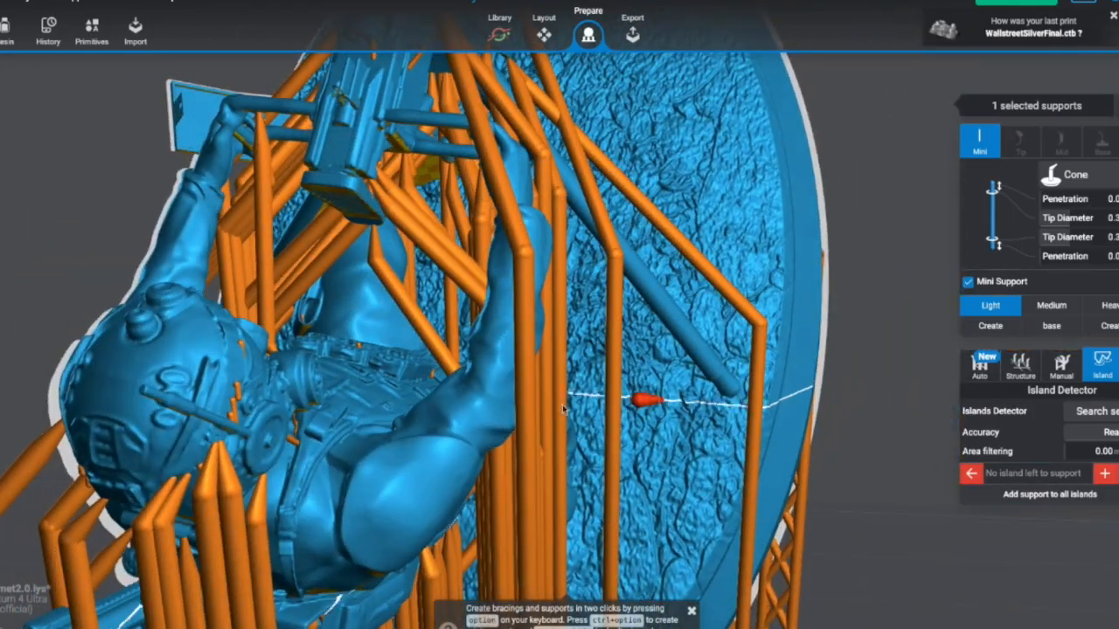
right_drag(500, 342, 387, 346)
scroll(386, 346, up, 3)
right_drag(441, 408, 389, 405)
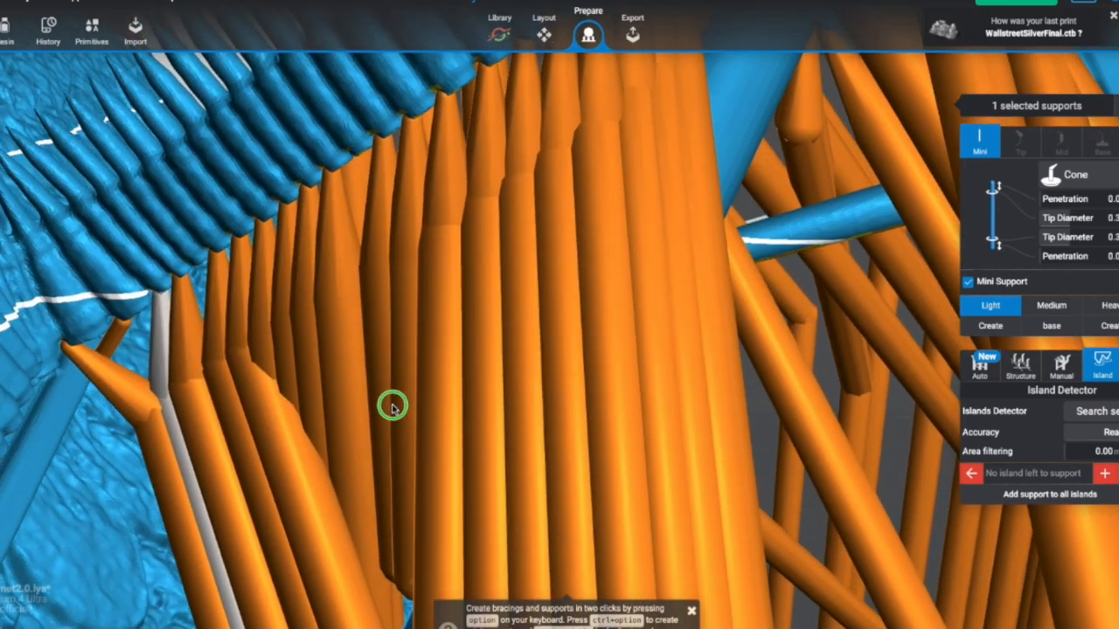
click(139, 404)
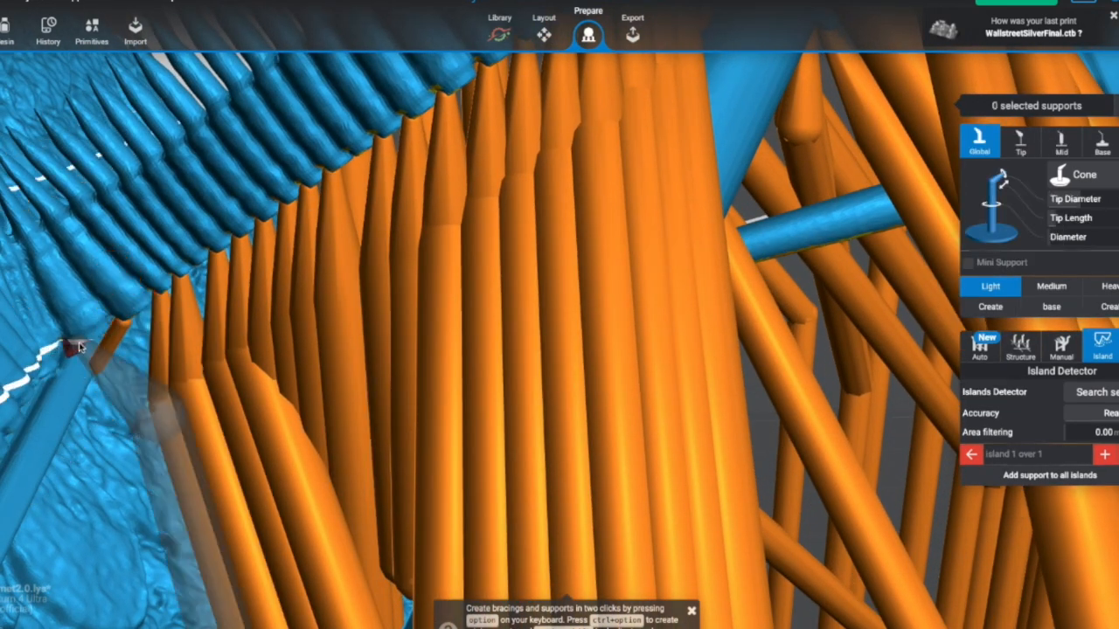
click(51, 376)
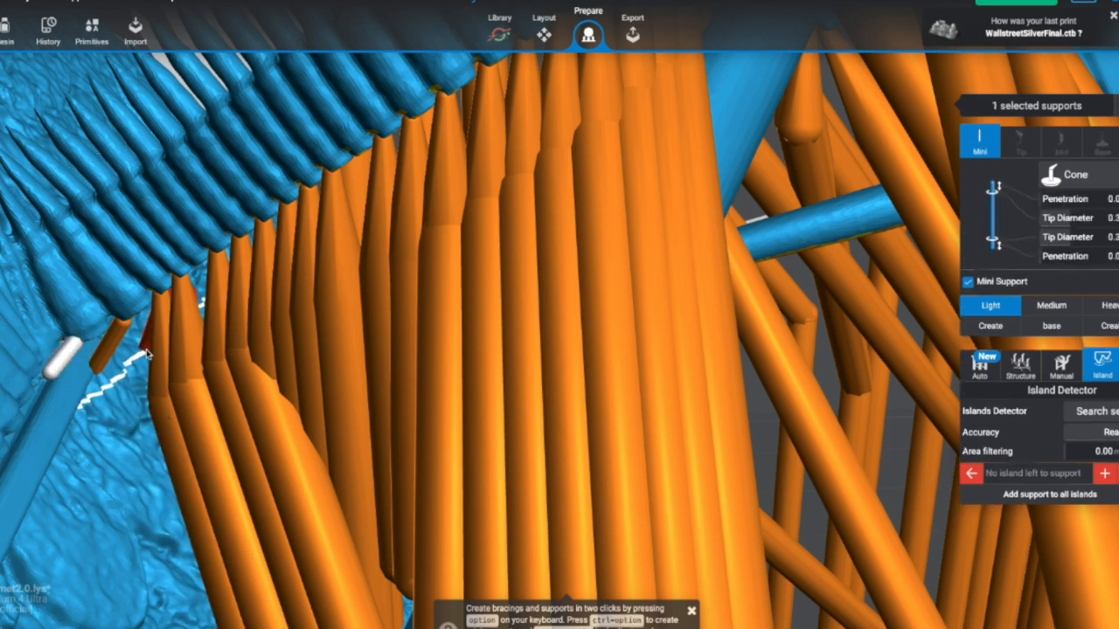
Step: Remove the crowded full-height light supports under the first row of cartridges on the ammunition belt, keeping the one at its end
right_drag(158, 352, 192, 345)
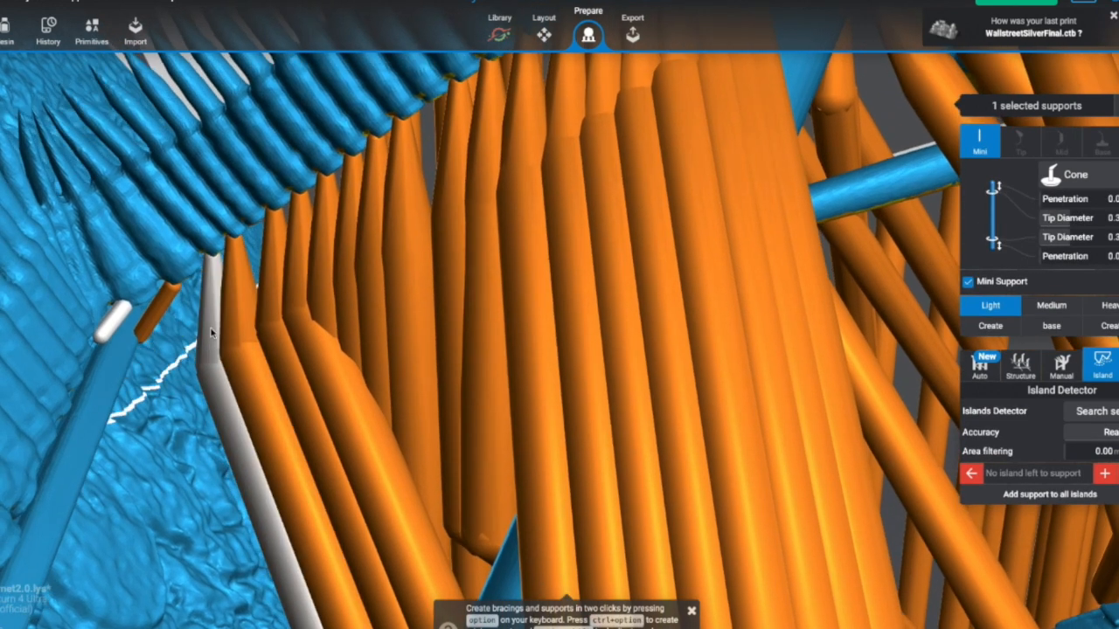
click(248, 296)
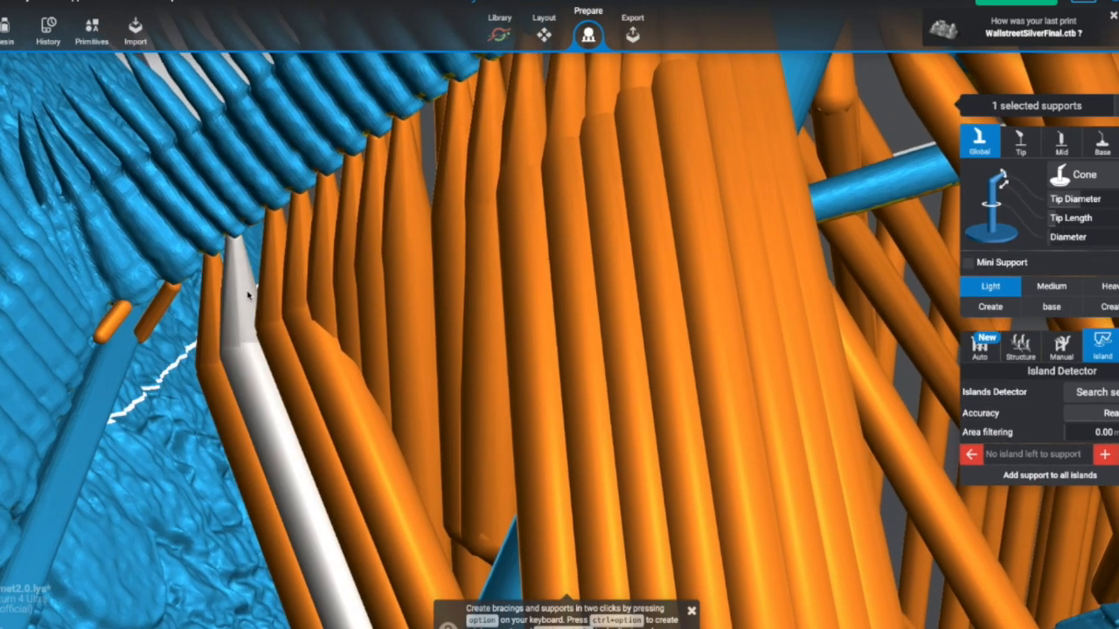
key(Delete)
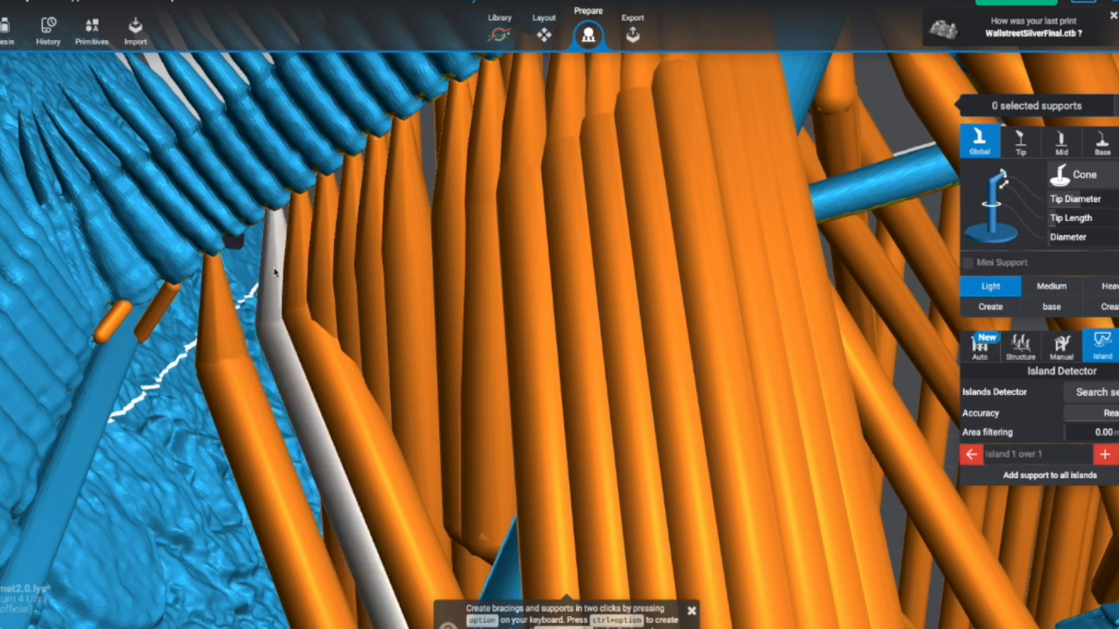
click(312, 245)
key(Delete)
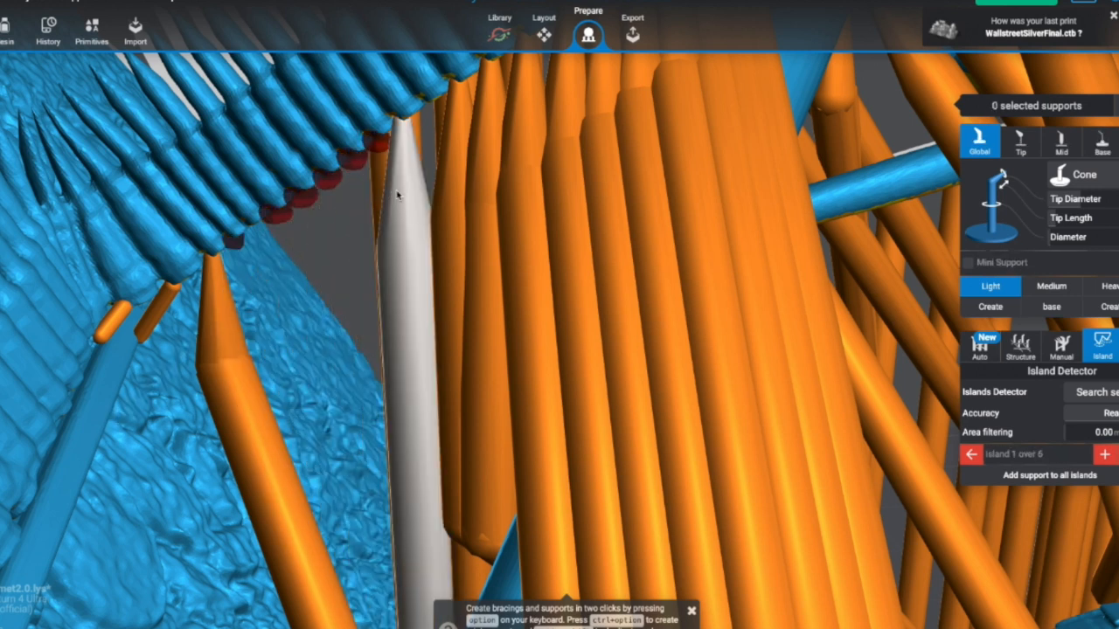
click(451, 188)
key(Delete)
click(472, 161)
key(Delete)
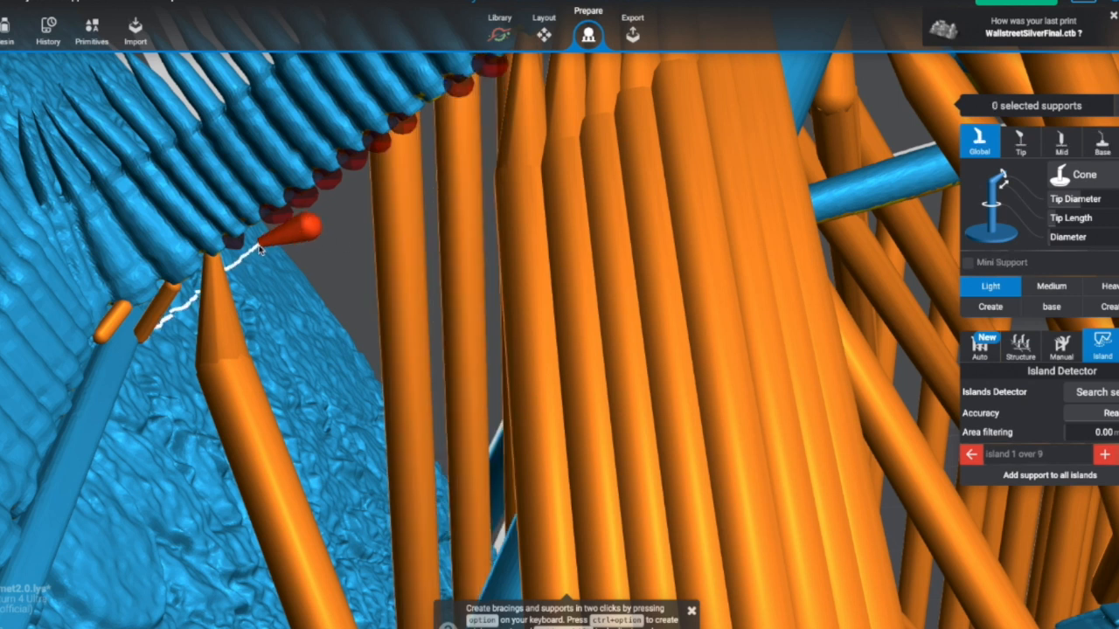
Step: Add light mini supports branching from the remaining full-height support to each exposed cartridge island along the belt
click(232, 255)
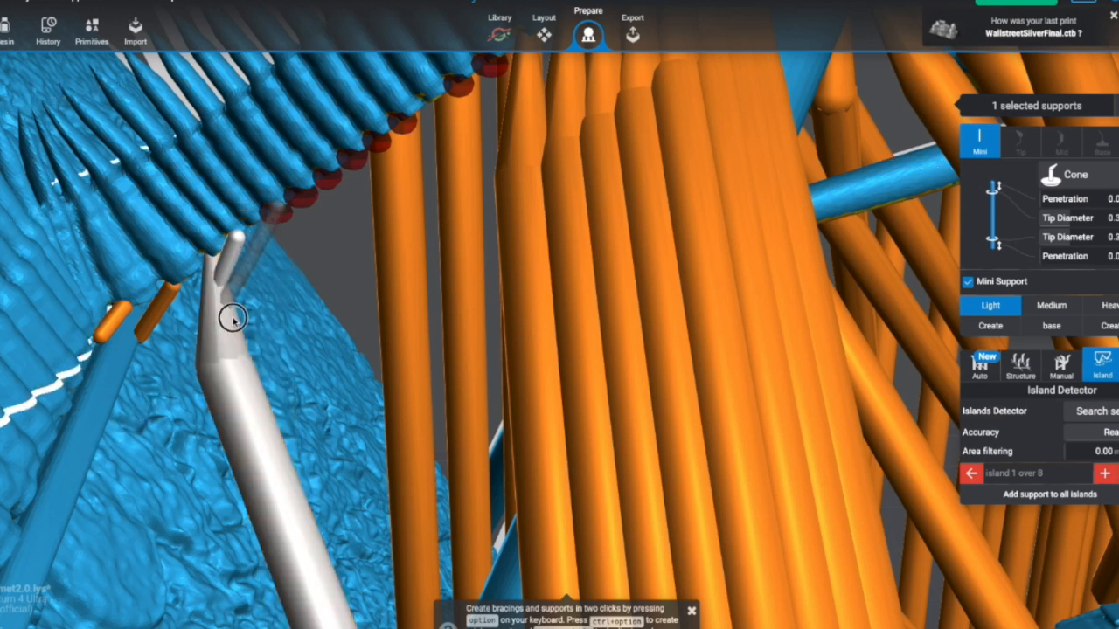
click(277, 207)
click(301, 198)
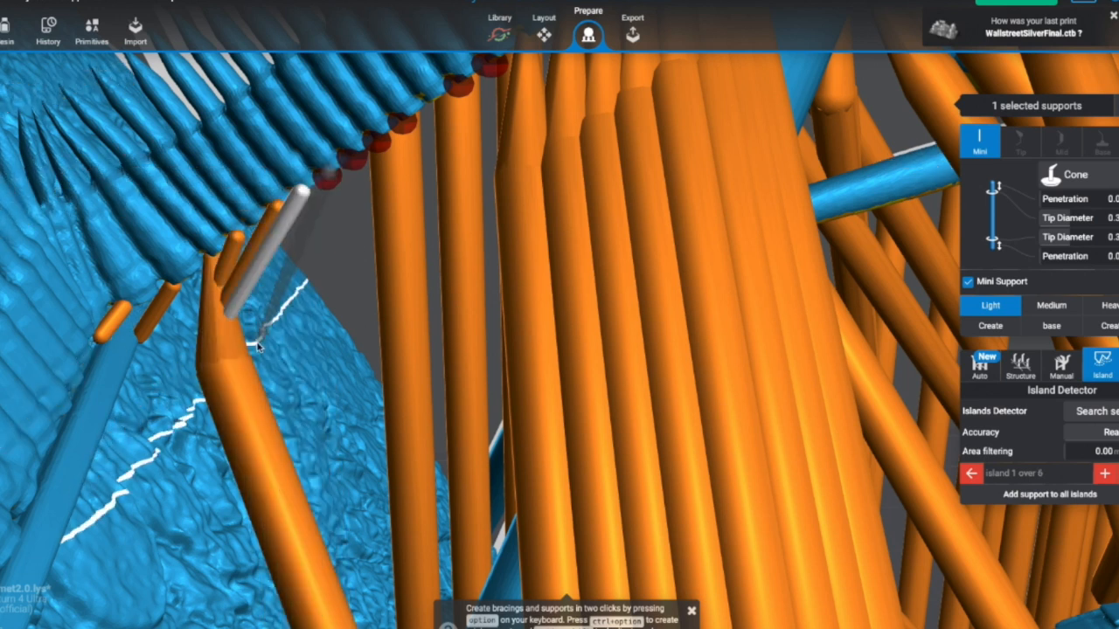
click(330, 174)
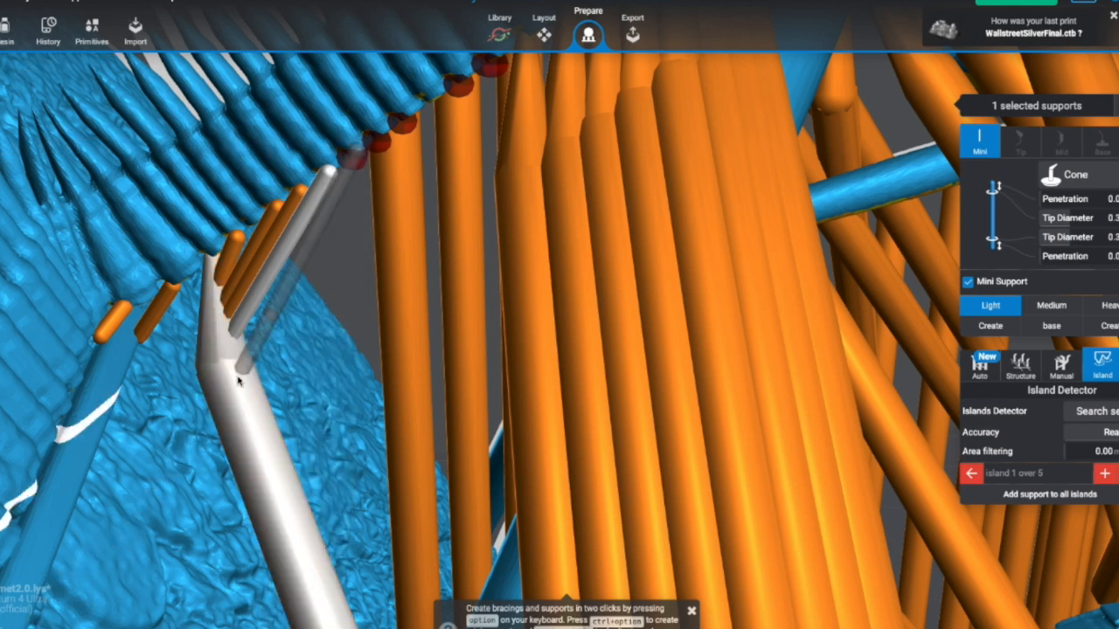
click(361, 154)
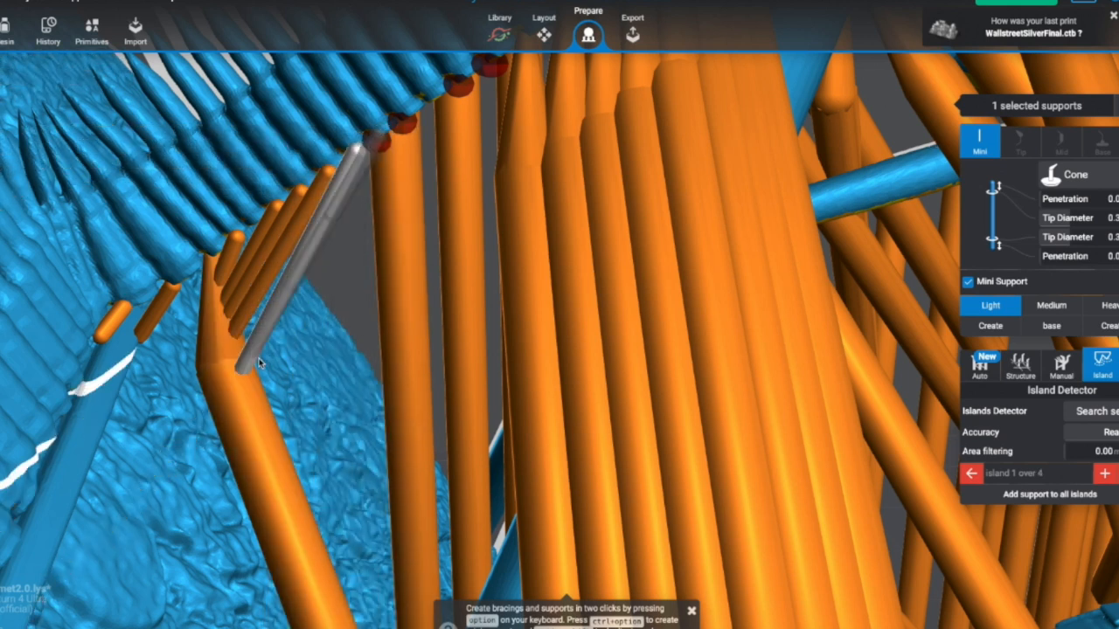
click(255, 397)
click(254, 401)
mouse_move(379, 330)
right_down()
mouse_move(341, 325)
mouse_move(356, 347)
mouse_move(375, 335)
right_up()
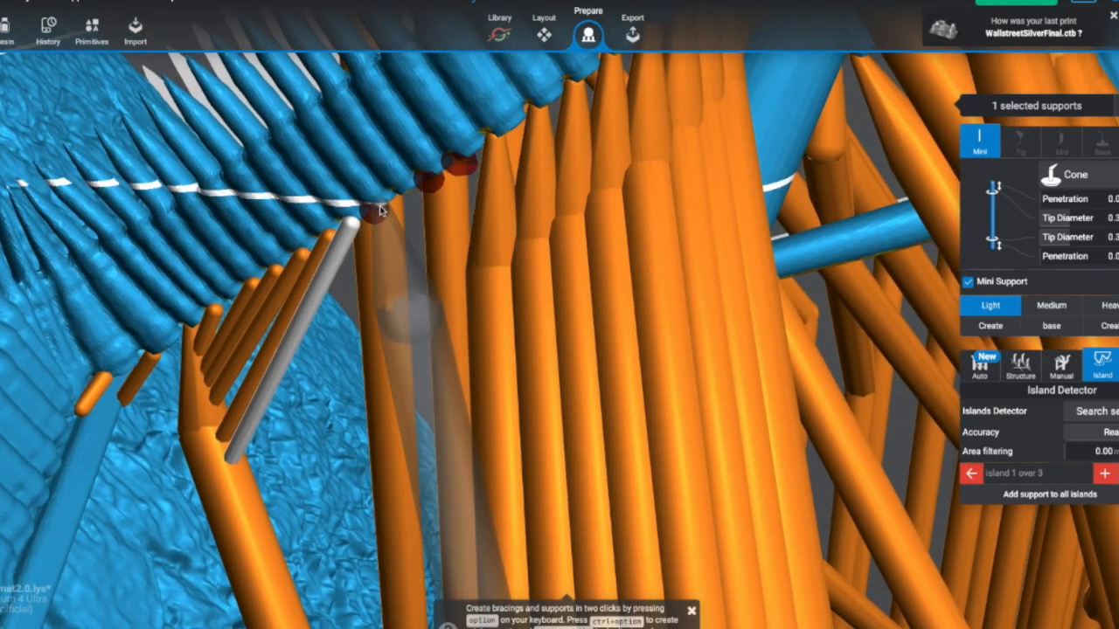
click(242, 488)
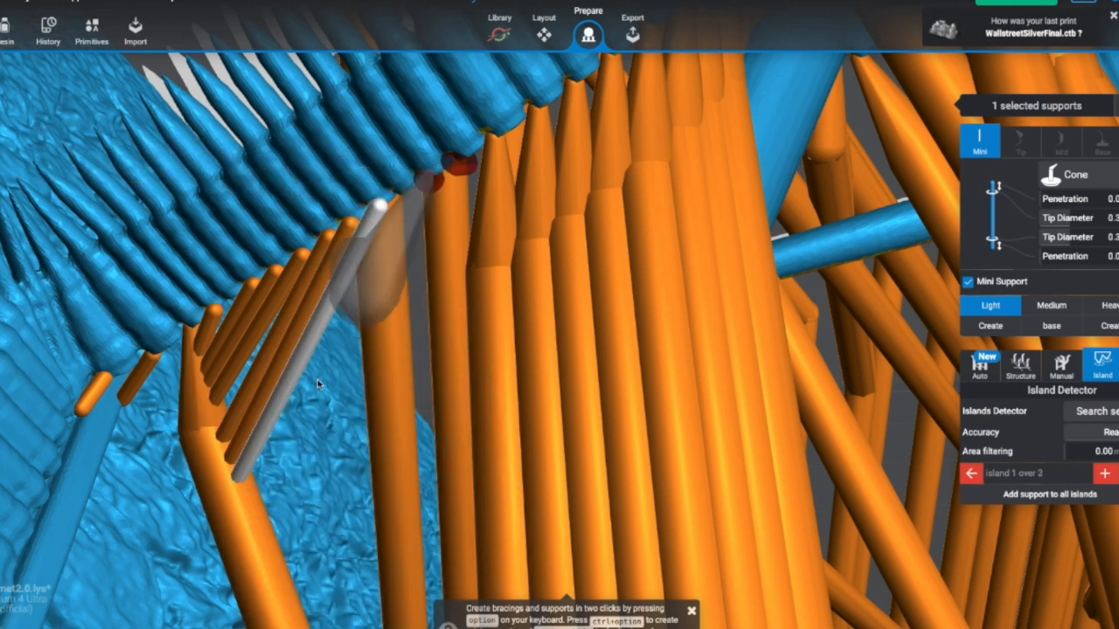
click(237, 515)
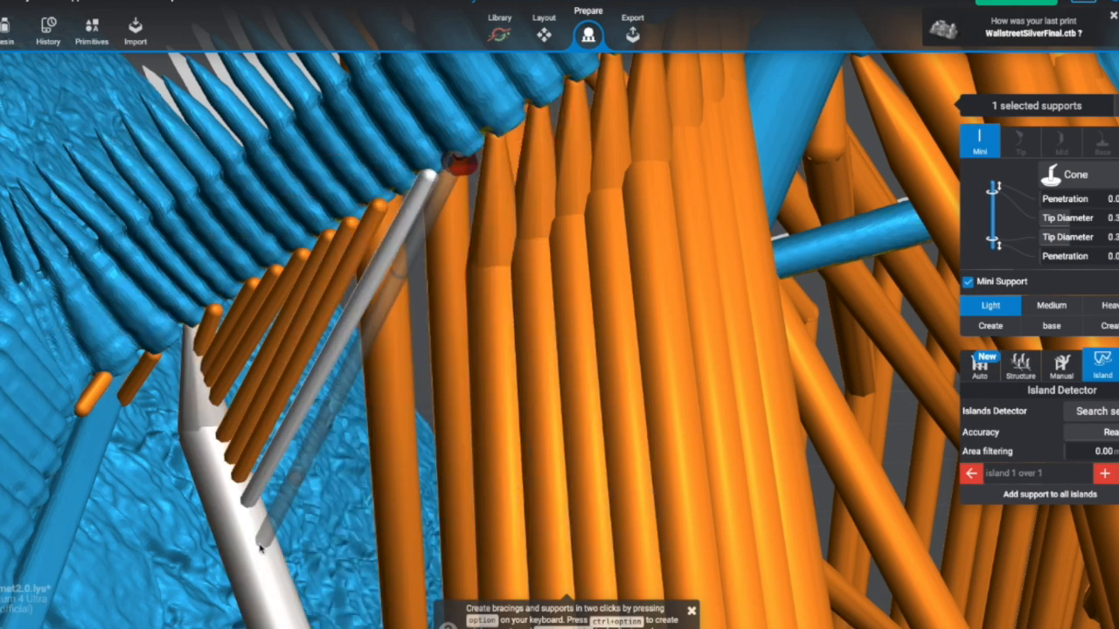
click(259, 535)
Step: Remove the next group of full-height light supports under the belt's cartridges towards the gun, keeping one as an anchor
right_drag(357, 465, 337, 490)
click(436, 238)
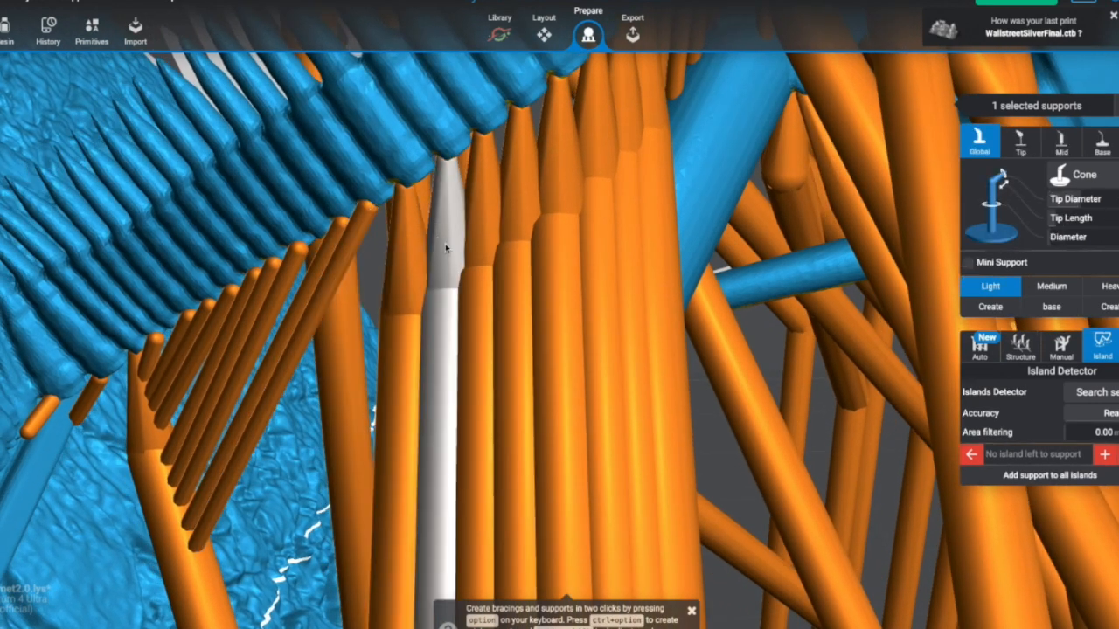
key(Delete)
click(531, 185)
key(Delete)
click(551, 175)
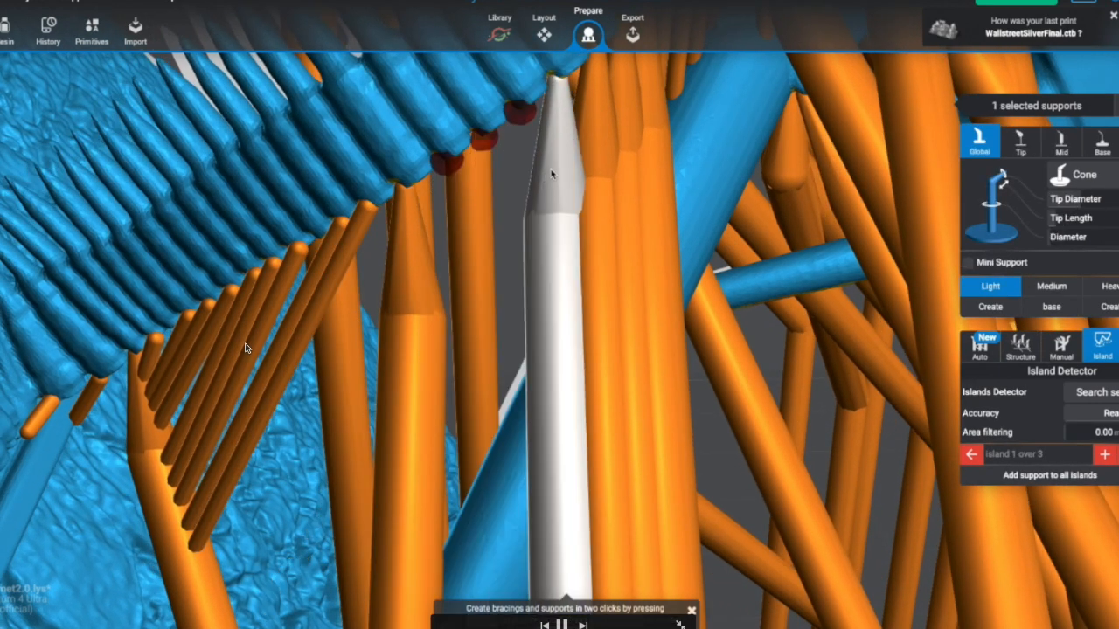
key(Delete)
click(596, 139)
key(Delete)
click(666, 138)
key(Delete)
Step: Add light mini supports from the anchor support's tip and shaft to the neighbouring exposed cartridges
drag(451, 164, 421, 249)
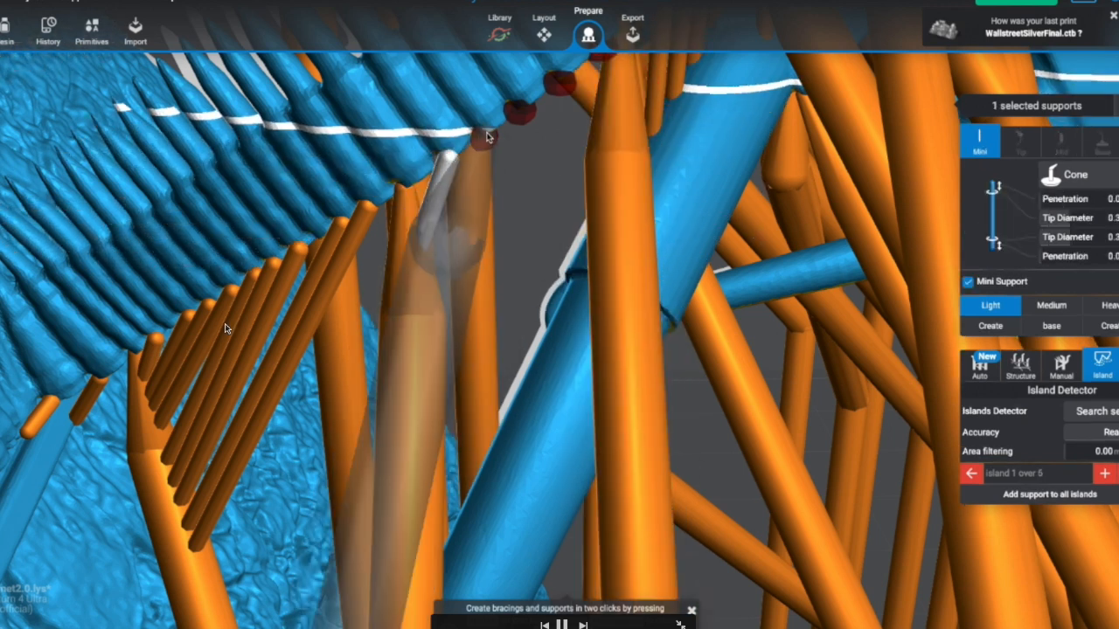
drag(488, 139, 402, 301)
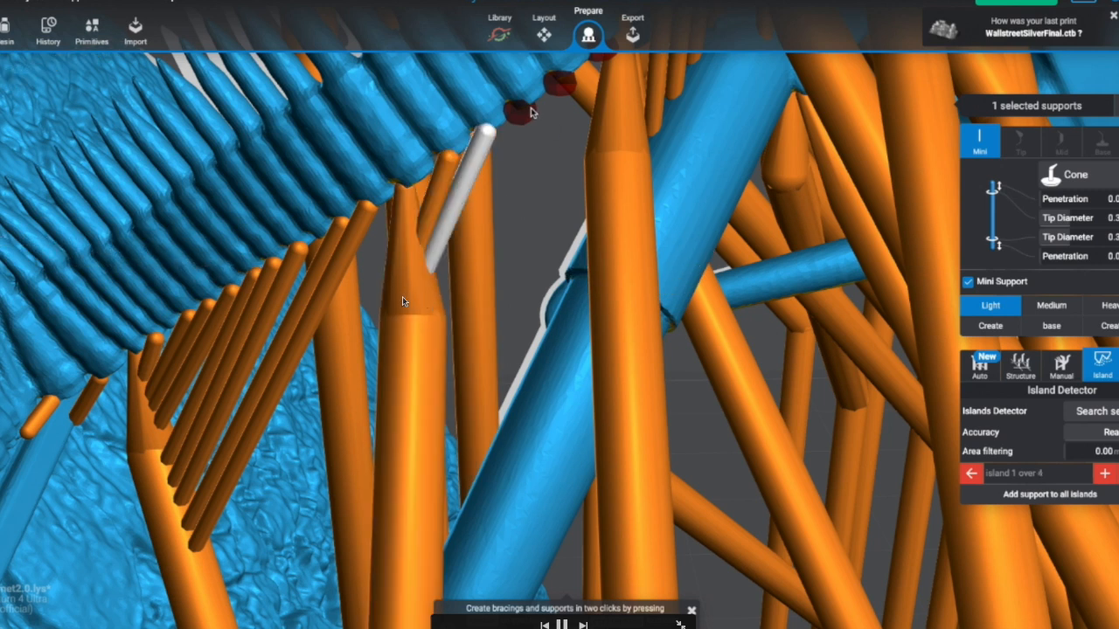
drag(525, 111, 428, 325)
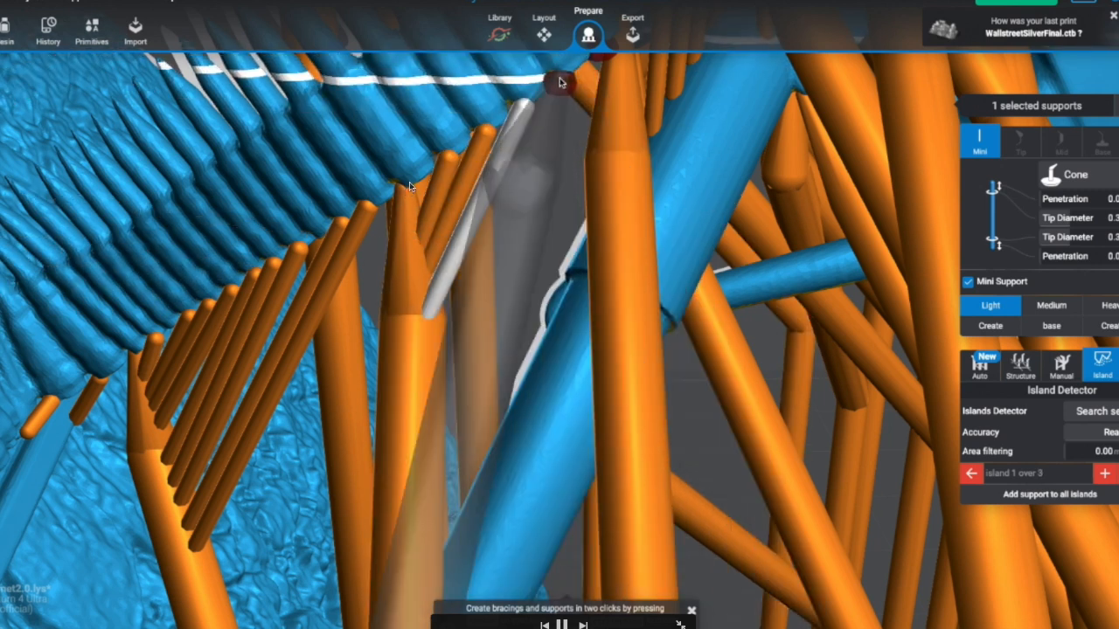
drag(503, 199, 424, 324)
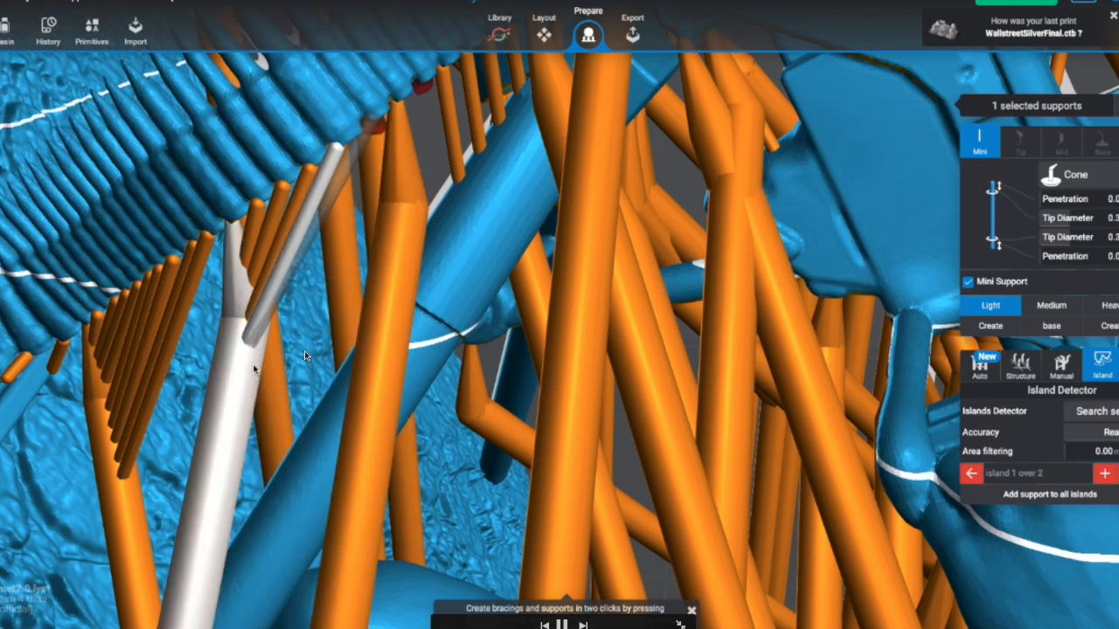
Step: Replace the full-height support at the gun end of the ammunition belt with a light mini support
right_drag(346, 319, 344, 200)
right_drag(444, 380, 350, 294)
right_drag(592, 344, 474, 315)
click(846, 171)
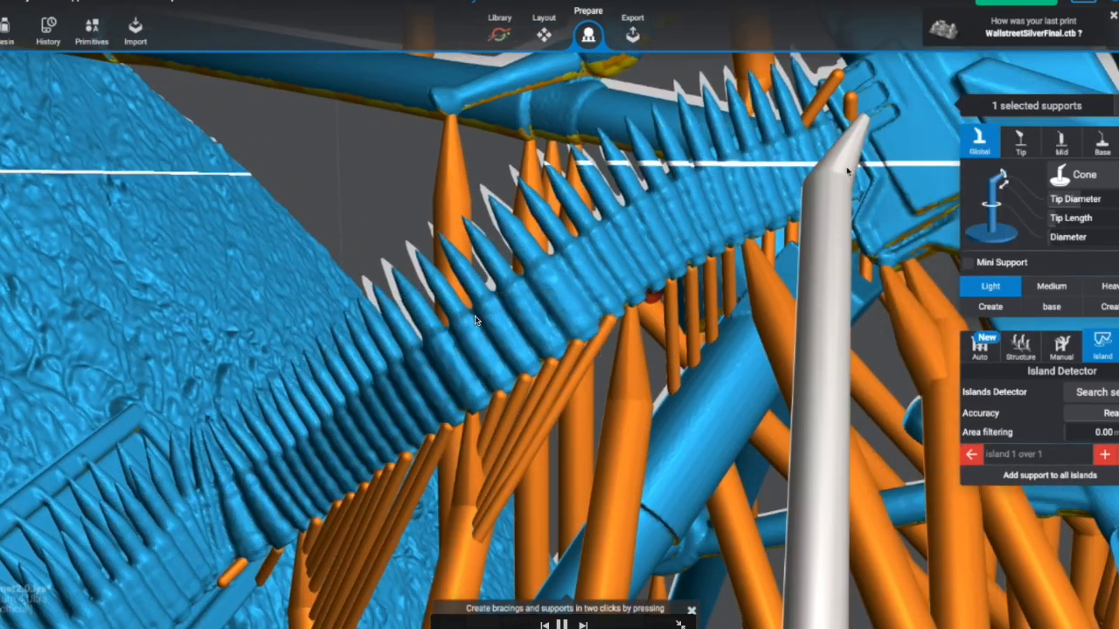
key(Delete)
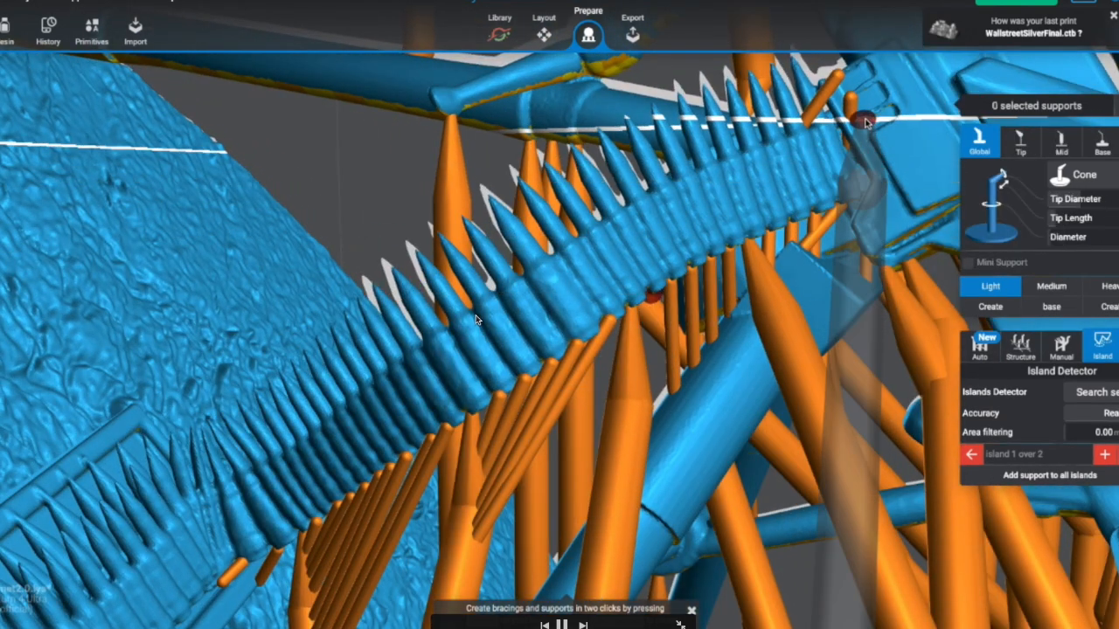
click(862, 129)
Step: Replace the full-height supports under the gun's receiver with light mini supports and add one to the remaining cartridge island
mouse_move(861, 129)
right_down()
mouse_move(844, 219)
mouse_move(678, 201)
right_up()
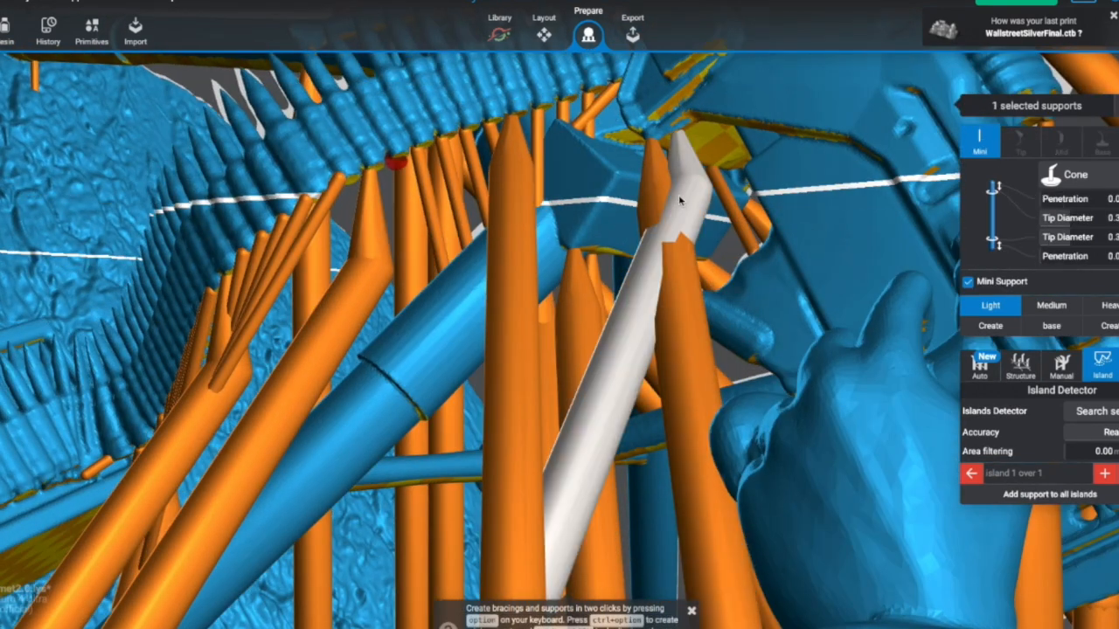
click(679, 200)
key(Delete)
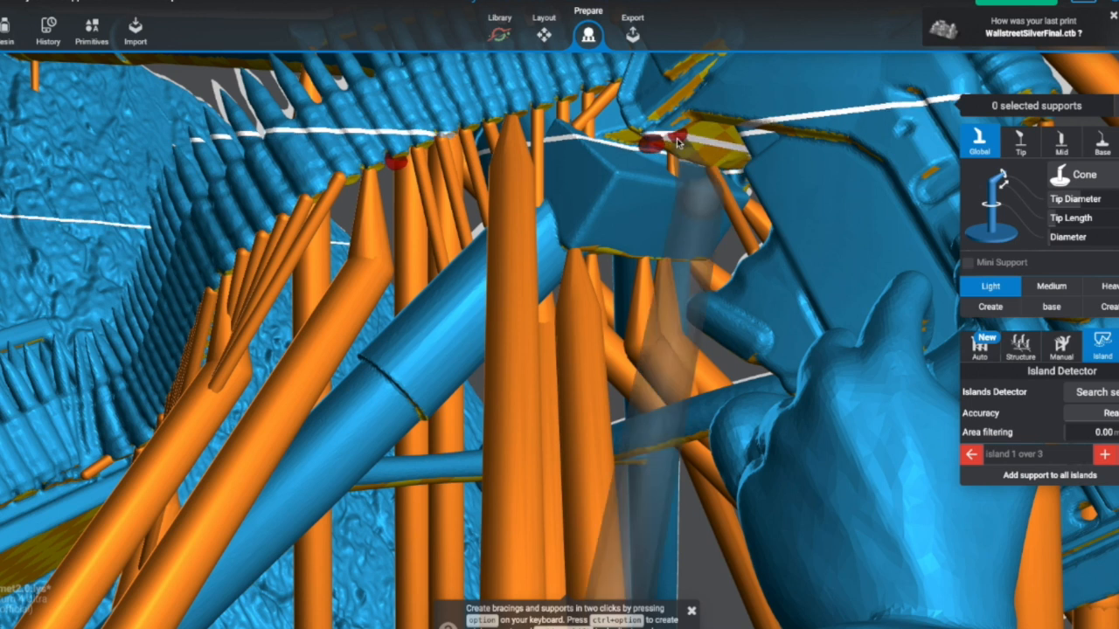
click(655, 147)
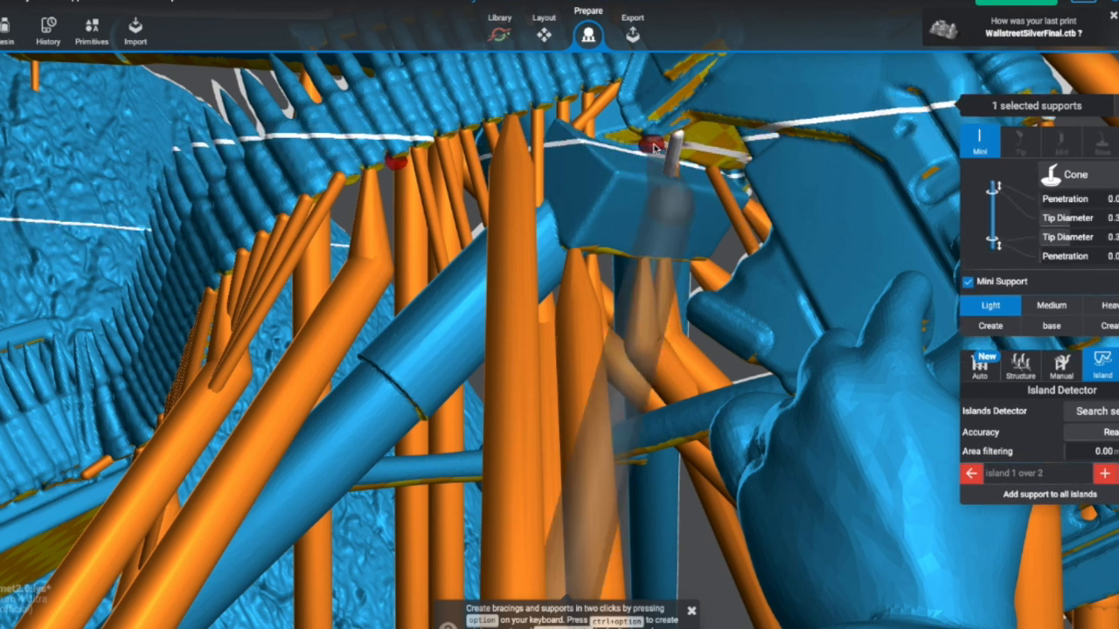
mouse_move(646, 168)
right_down()
mouse_move(679, 183)
mouse_move(705, 185)
mouse_move(704, 175)
right_up()
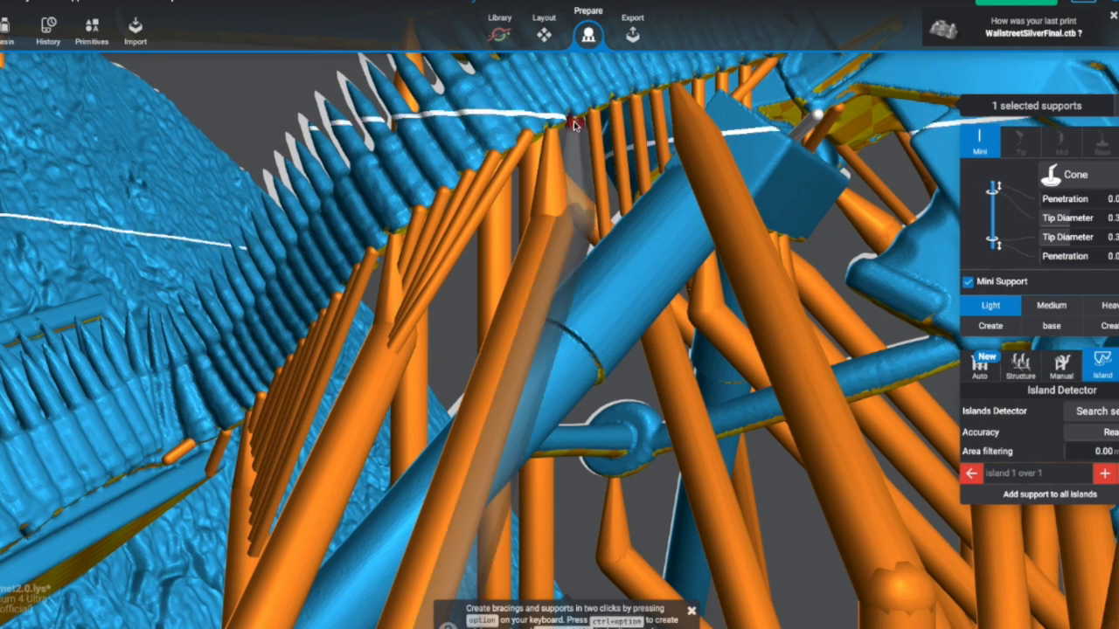
click(573, 125)
Step: Replace the full-height support under the middle of the belt with a light mini support from a neighbouring support, braced against the tripod leg
right_drag(614, 195, 788, 371)
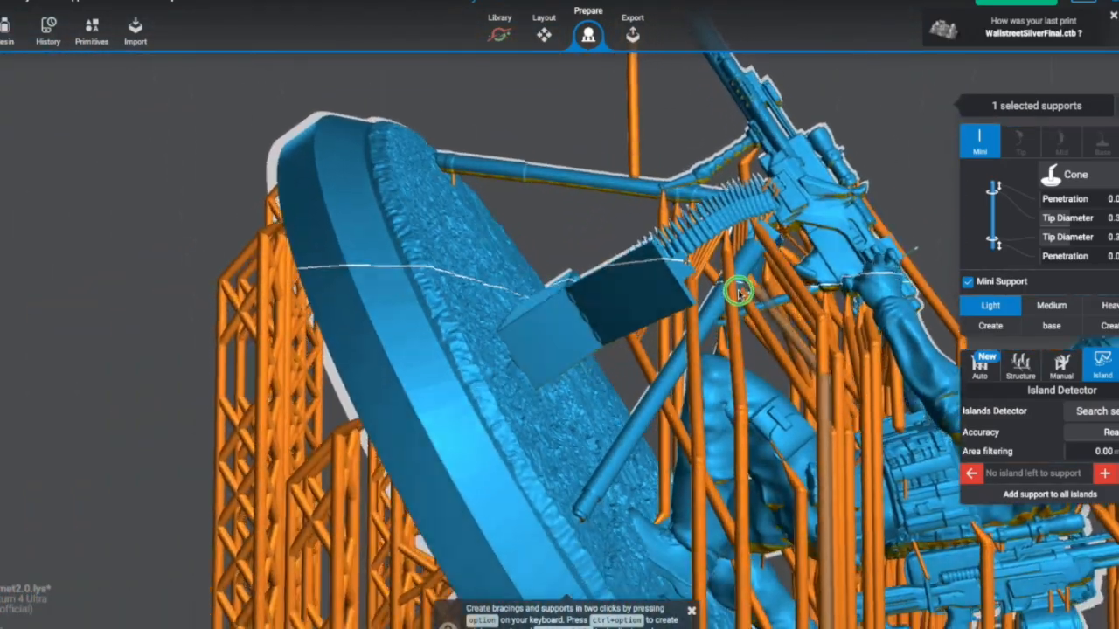
right_drag(739, 291, 684, 252)
click(684, 252)
scroll(699, 252, up, 3)
right_drag(909, 360, 724, 397)
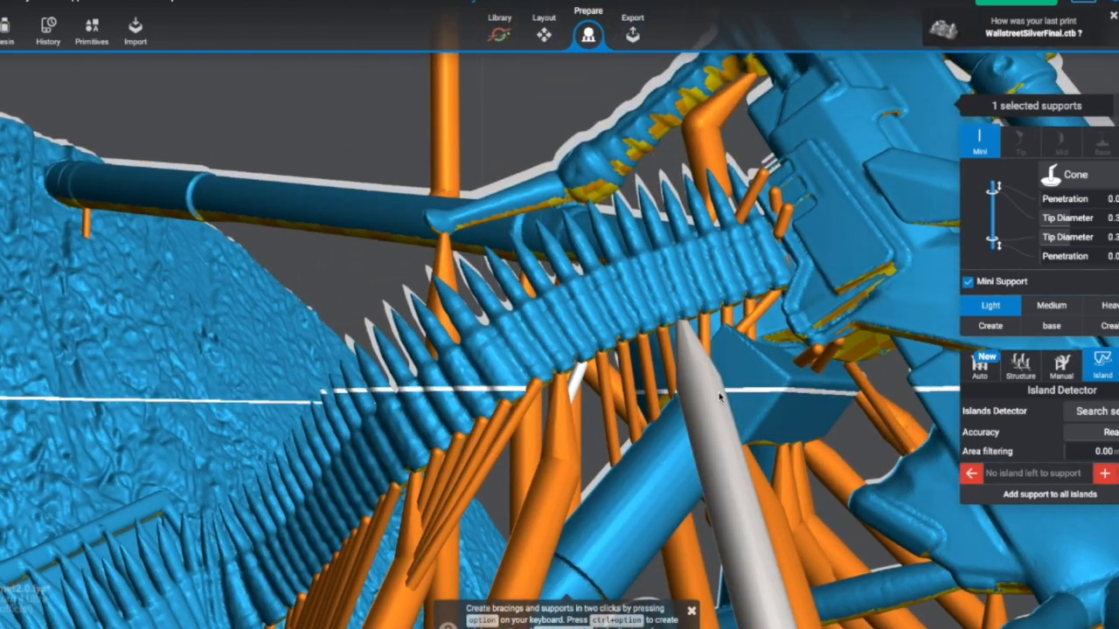
click(719, 397)
right_drag(776, 350, 688, 274)
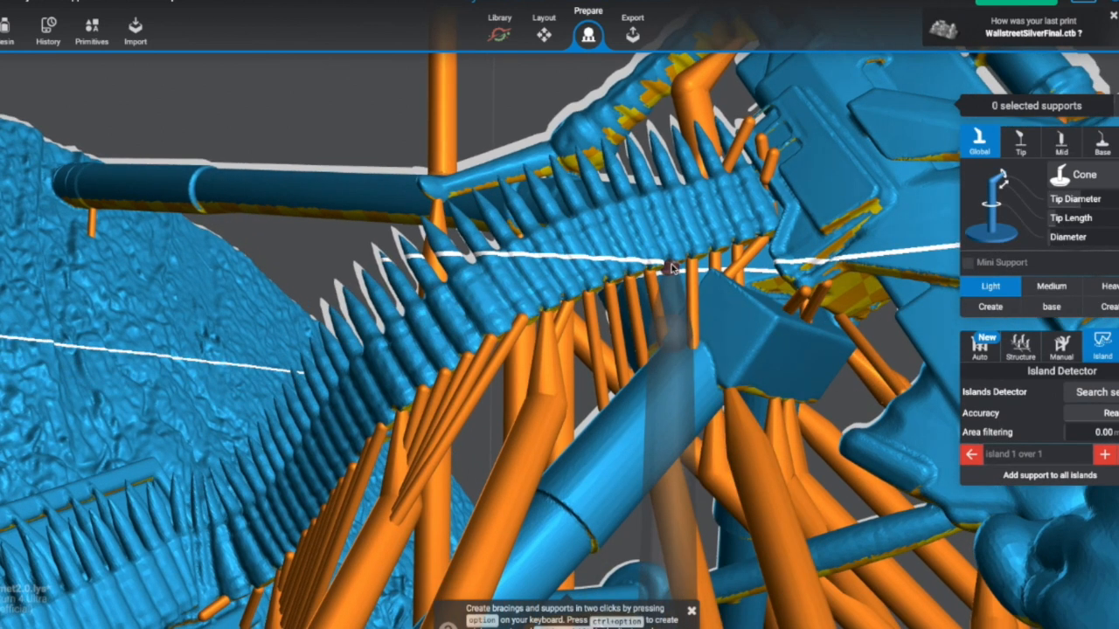
click(535, 402)
right_drag(535, 401, 660, 367)
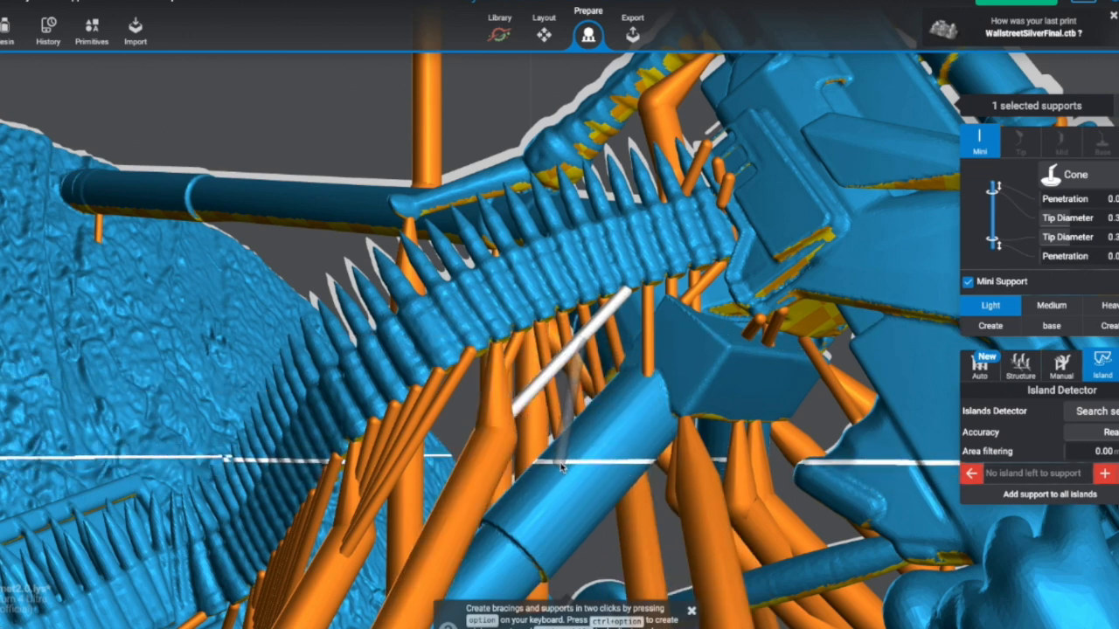
right_drag(656, 467, 781, 367)
Step: Remove the redundant full-height light supports rising past the figure's knee to the gun and tripod
scroll(781, 368, down, 5)
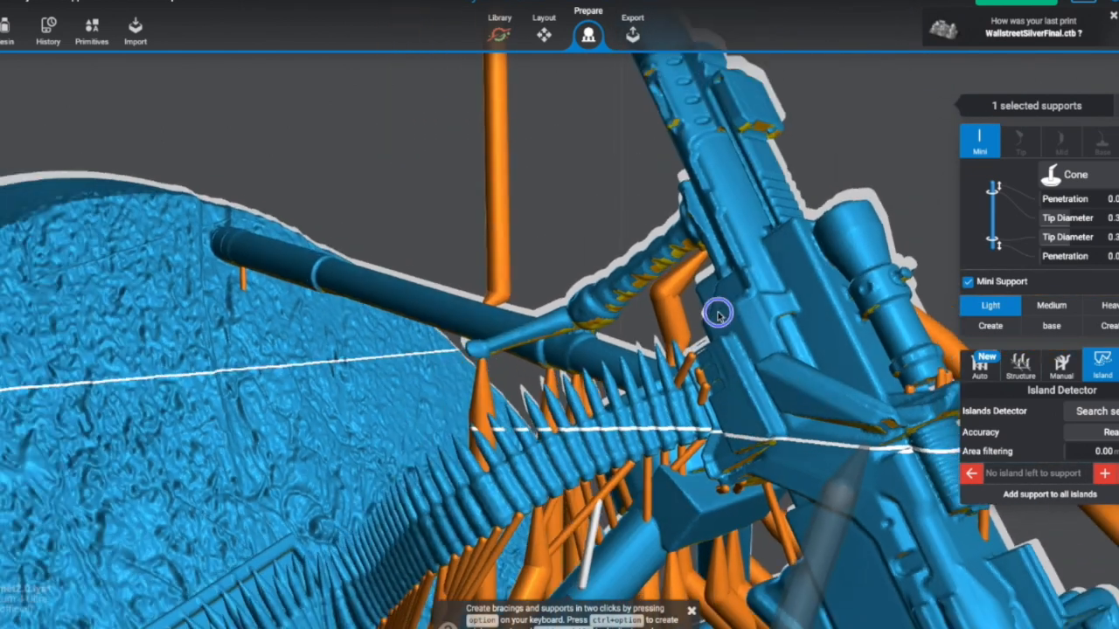
right_drag(649, 295, 559, 350)
click(743, 175)
right_drag(743, 175, 770, 322)
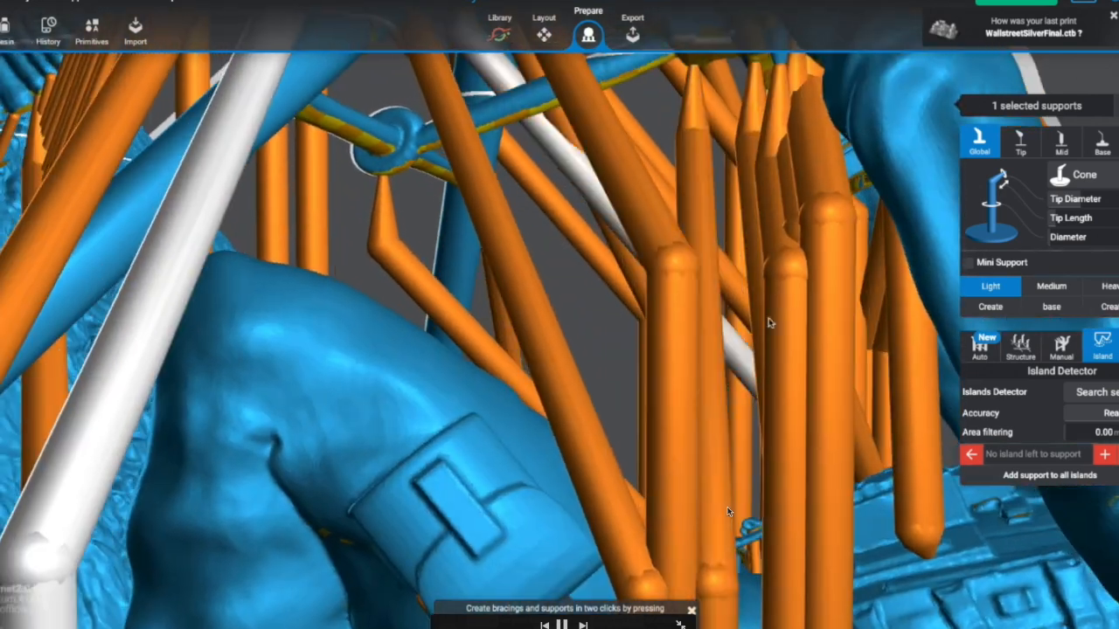
click(778, 257)
key(Delete)
click(817, 242)
key(Delete)
right_drag(816, 242, 695, 581)
right_drag(666, 533, 687, 524)
scroll(796, 525, up, 3)
scroll(767, 504, down, 2)
scroll(766, 503, down, 1)
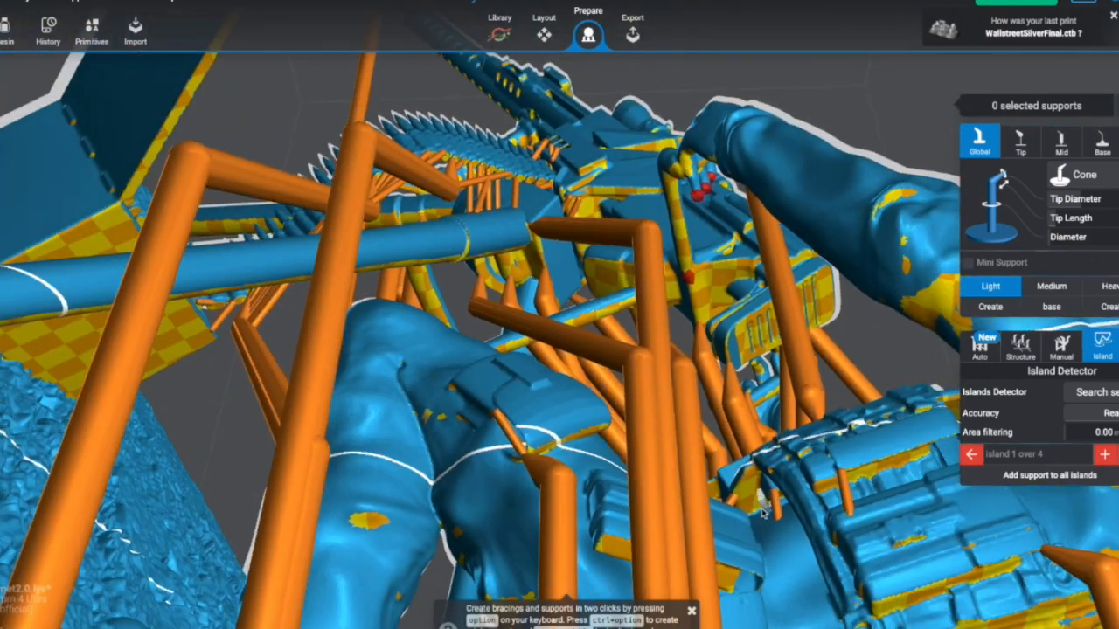
Step: Remove the full-height light support reaching the block at the top of the tripod leg
right_drag(766, 503, 761, 412)
scroll(744, 474, down, 4)
right_drag(739, 470, 649, 210)
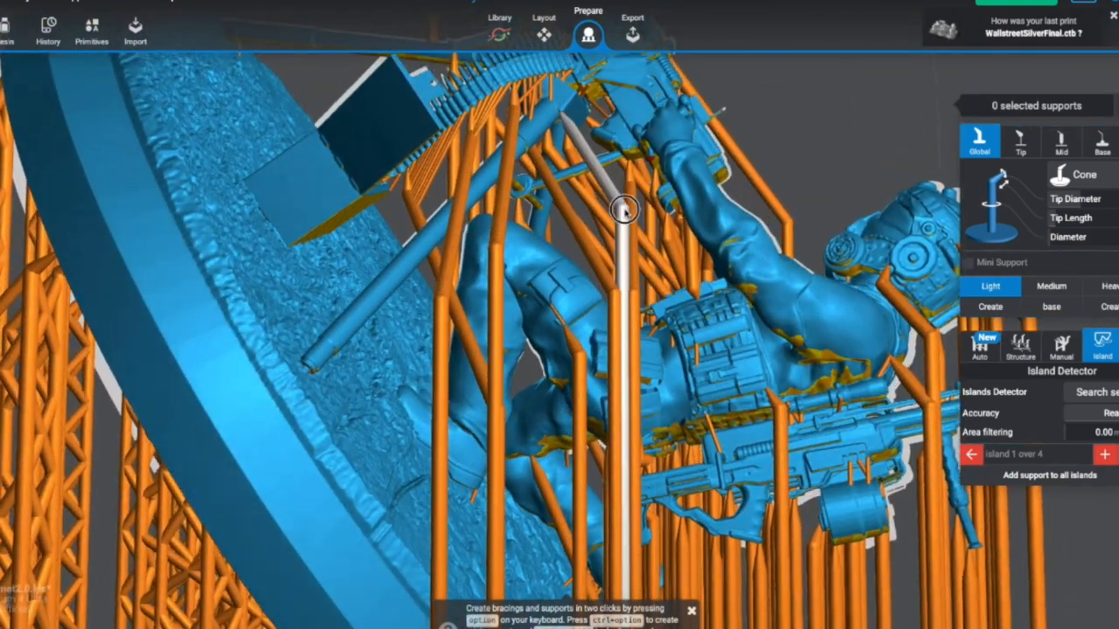
right_drag(657, 281, 644, 406)
scroll(577, 193, up, 3)
scroll(590, 289, down, 1)
right_drag(610, 337, 514, 350)
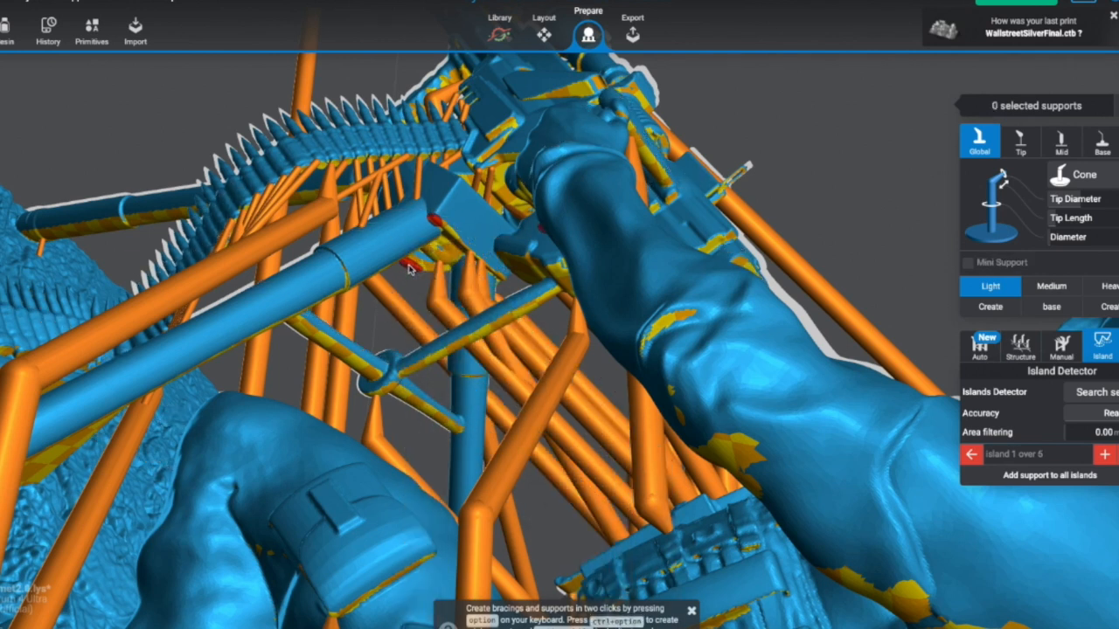
Step: Add light mini supports from the tripod's cross joint and upper leg to the islands on the block beside the leg
click(388, 357)
right_drag(388, 356, 423, 332)
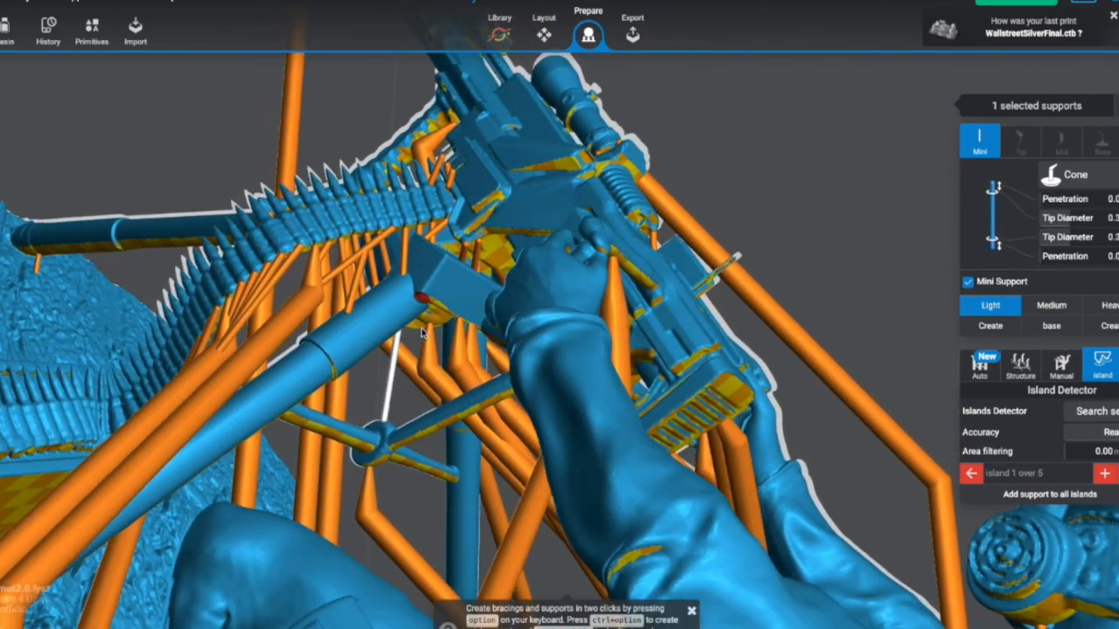
right_drag(419, 322, 517, 286)
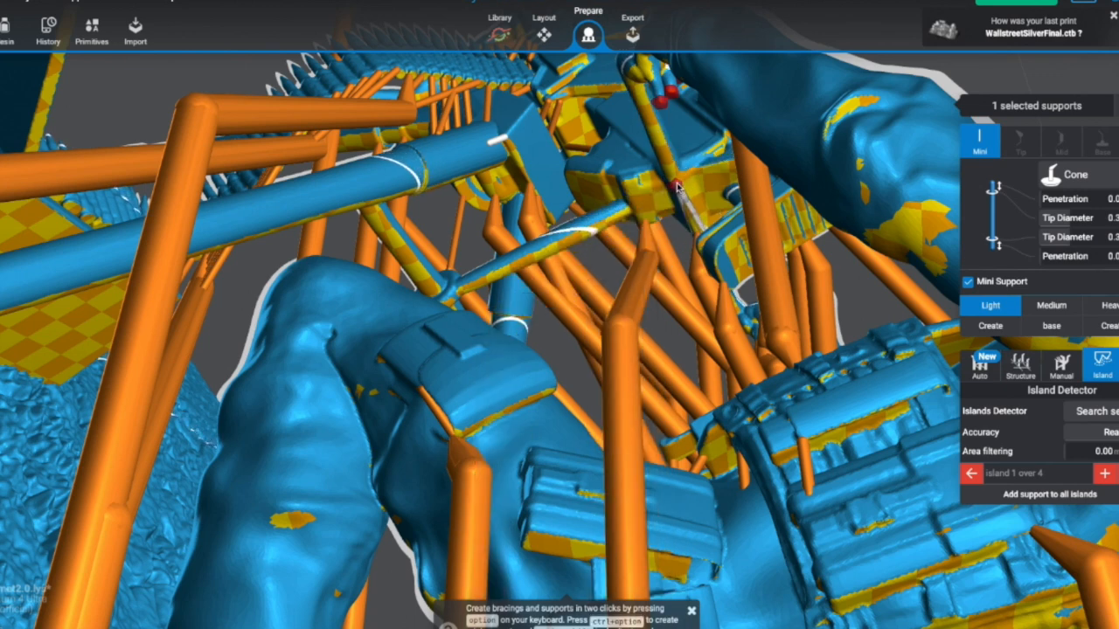
Step: Support the remaining islands around the gun's grip and the gripping hand with a full-height light support and light mini supports
mouse_move(731, 229)
right_down()
mouse_move(757, 250)
mouse_move(792, 314)
mouse_move(785, 278)
mouse_move(749, 335)
mouse_move(730, 242)
right_up()
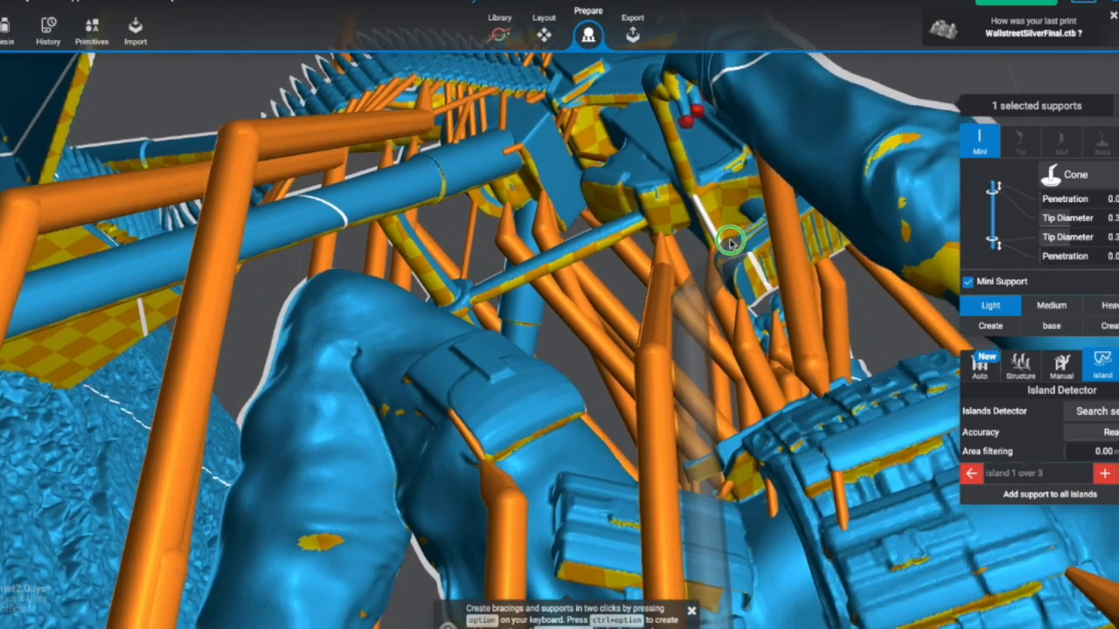
click(686, 124)
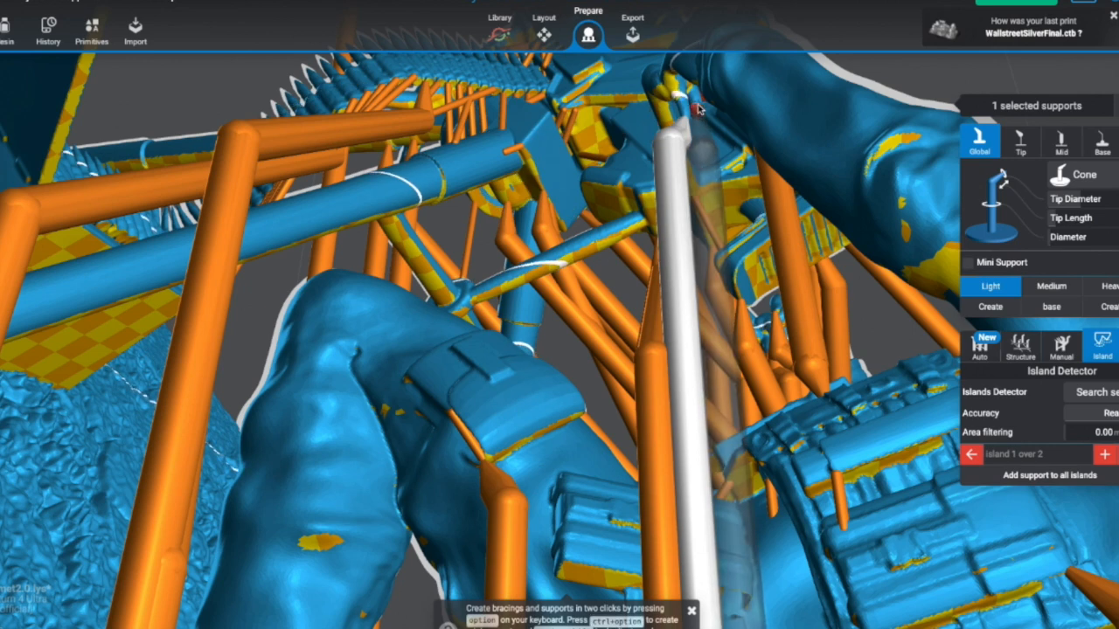
click(688, 116)
right_drag(708, 125, 591, 152)
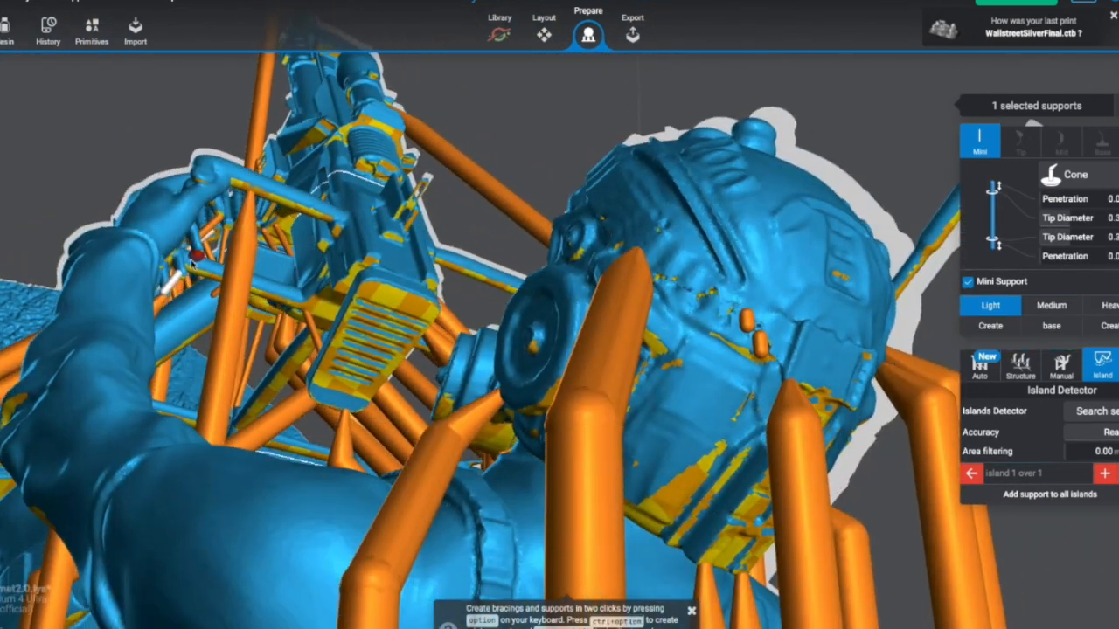
right_drag(276, 264, 288, 210)
Step: Replace the long full-height support under the gun's scope with a light mini support
scroll(217, 170, down, 5)
right_drag(217, 171, 276, 95)
right_drag(280, 233, 370, 303)
right_drag(659, 354, 503, 313)
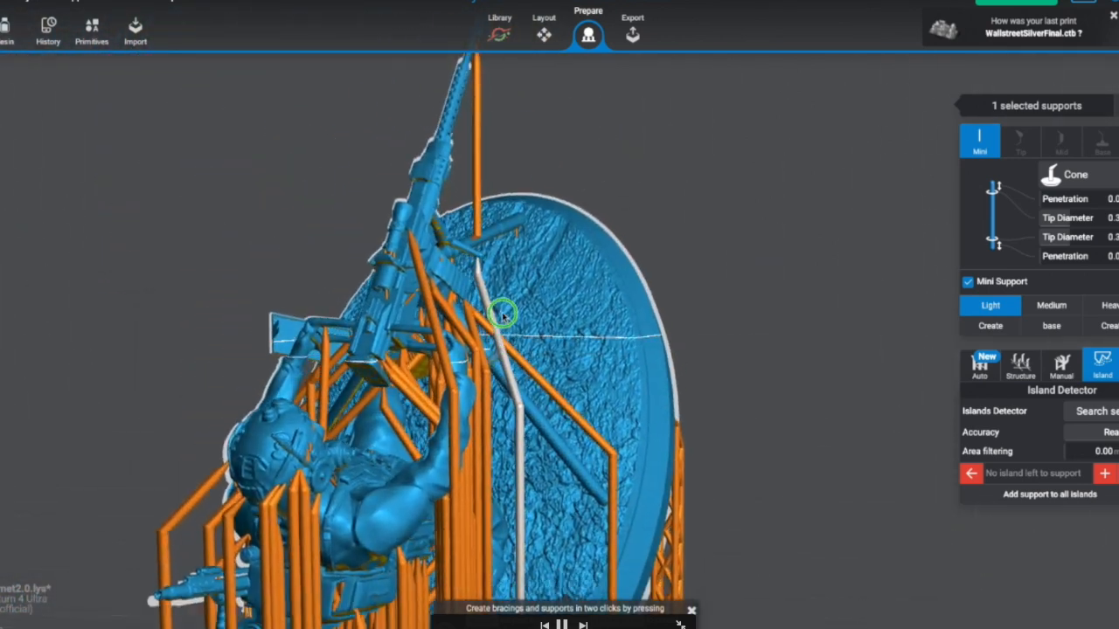
right_drag(593, 322, 420, 332)
scroll(658, 181, up, 4)
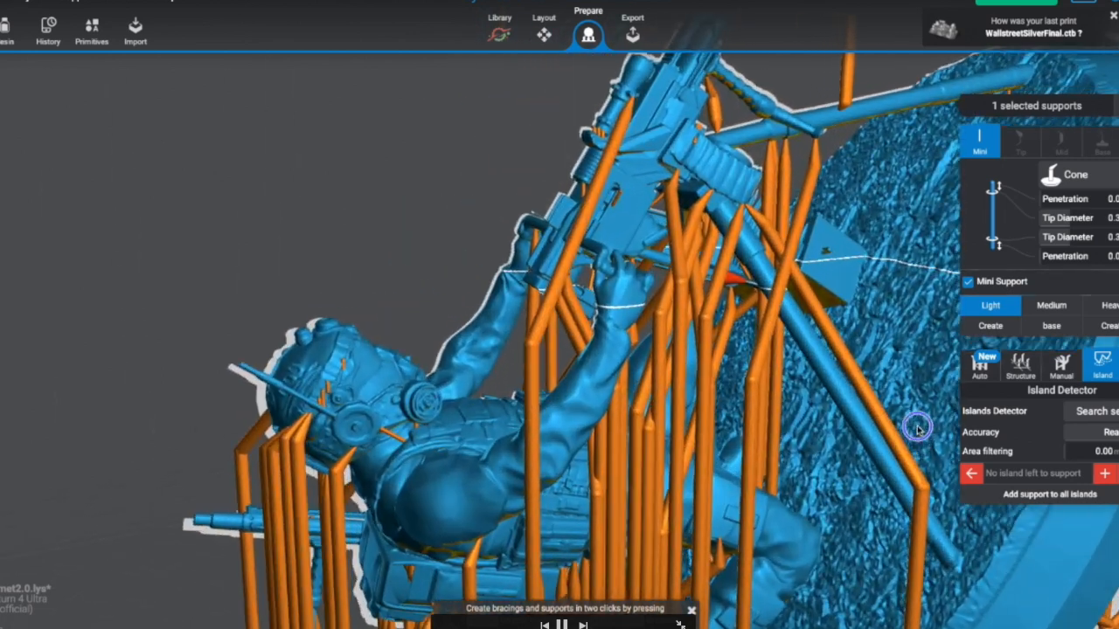
mouse_move(658, 181)
right_down()
mouse_move(655, 219)
mouse_move(687, 332)
mouse_move(687, 108)
mouse_move(719, 206)
mouse_move(692, 289)
mouse_move(732, 417)
mouse_move(687, 378)
mouse_move(637, 375)
mouse_move(521, 249)
right_up()
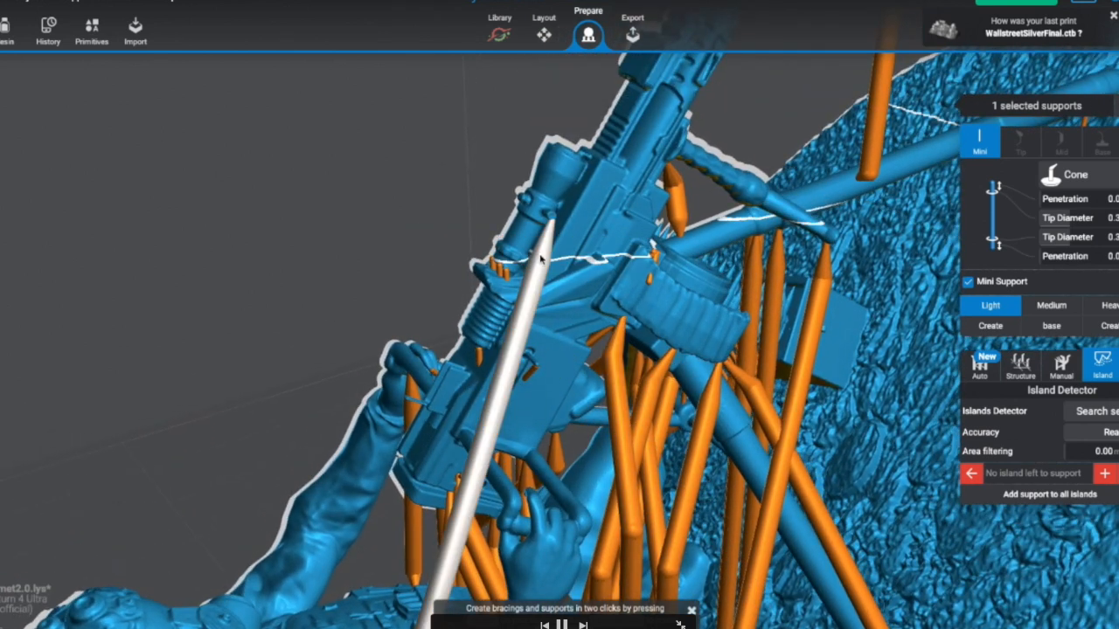
click(540, 259)
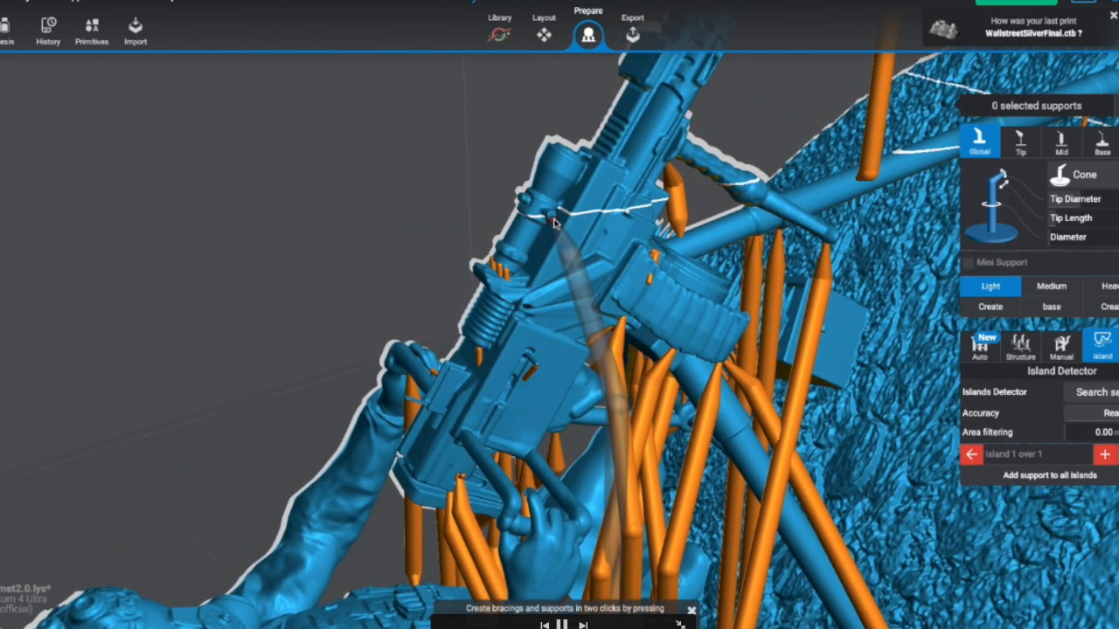
click(557, 237)
Step: Replace the full-height support reaching the lower edge of the curved belt section with a light mini support
mouse_move(604, 297)
right_down()
mouse_move(669, 289)
mouse_move(667, 390)
mouse_move(578, 276)
mouse_move(449, 150)
right_up()
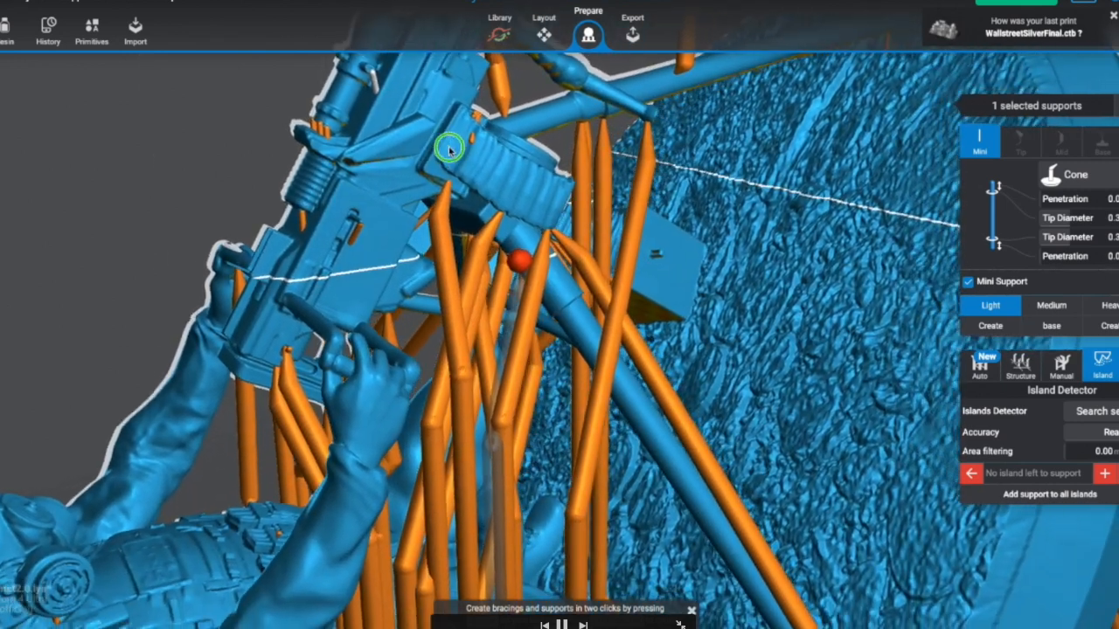
mouse_move(679, 253)
right_down()
mouse_move(655, 288)
mouse_move(530, 307)
mouse_move(544, 182)
mouse_move(592, 77)
mouse_move(599, 242)
mouse_move(560, 271)
right_up()
click(551, 293)
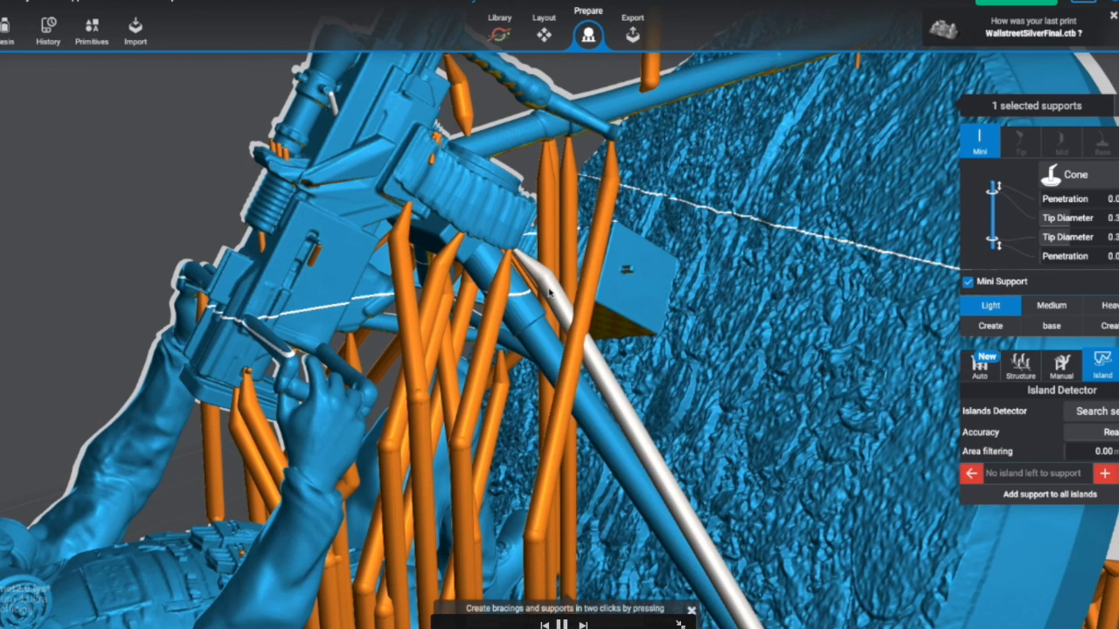
mouse_move(549, 290)
right_down()
mouse_move(499, 262)
mouse_move(445, 200)
mouse_move(405, 189)
right_up()
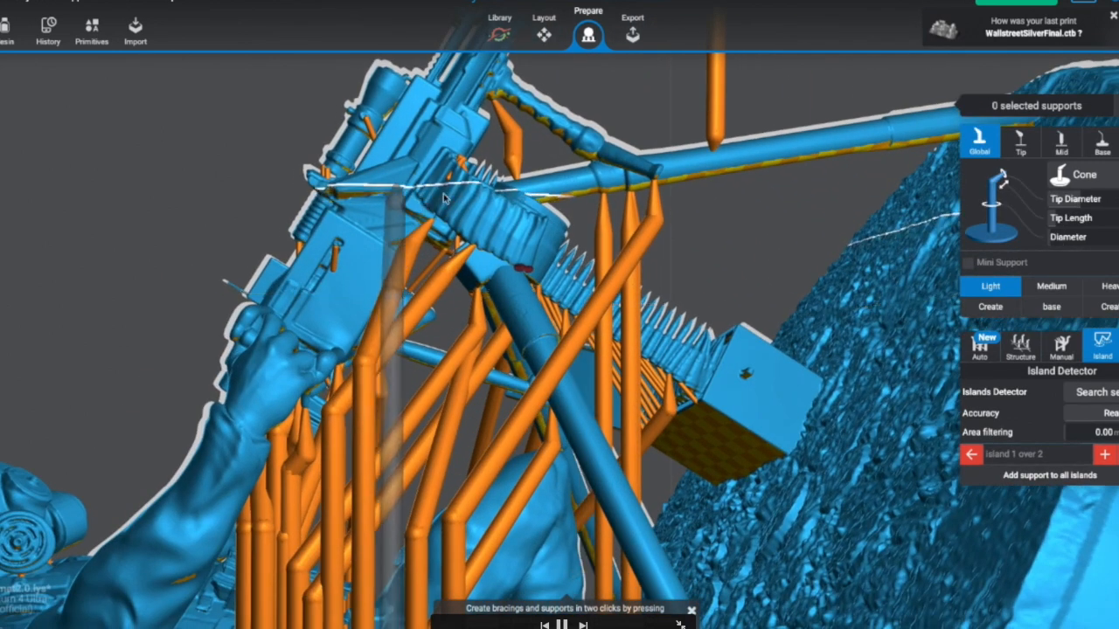
click(525, 269)
mouse_move(607, 278)
right_down()
mouse_move(629, 267)
mouse_move(598, 253)
right_up()
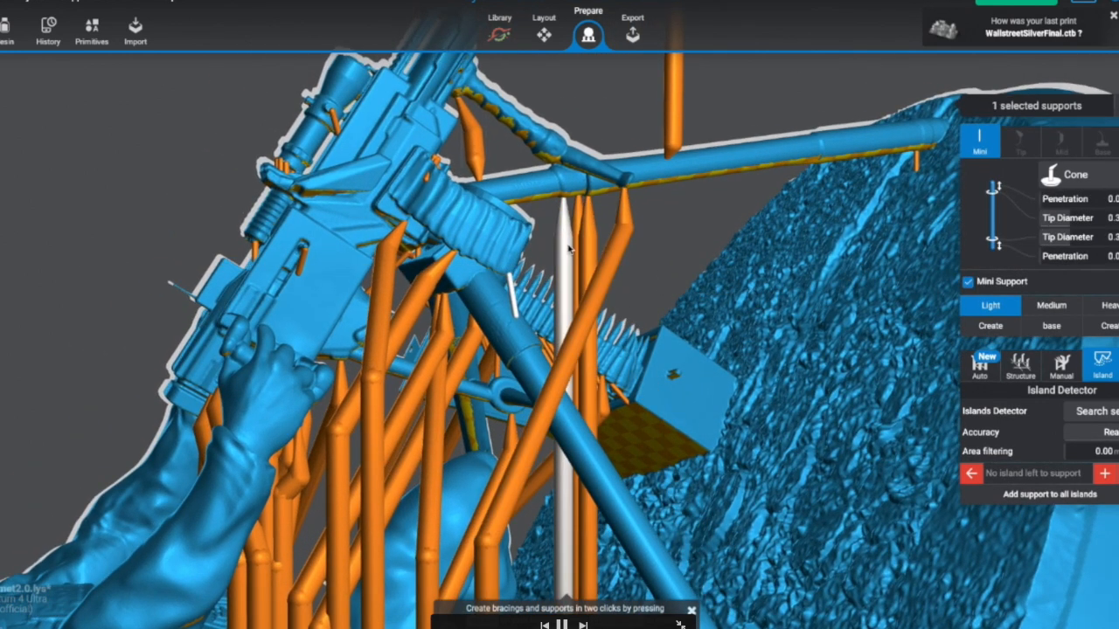
Step: Remove two full-height supports under the horizontal tripod leg and add a light mini support from the neighbouring support to an exposed island
click(568, 249)
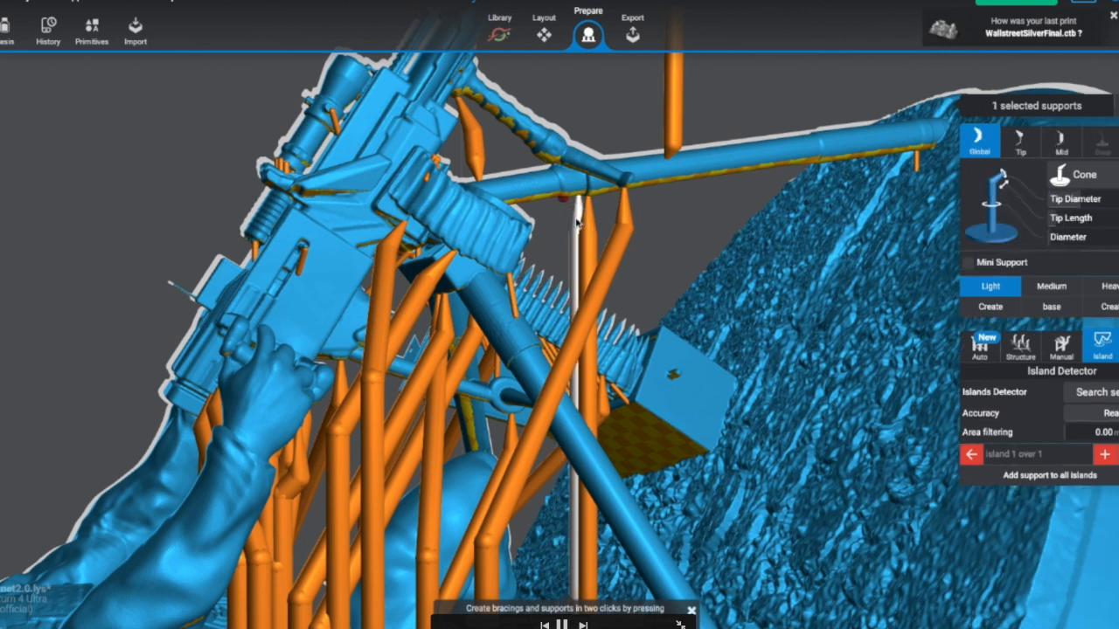
right_drag(734, 370, 749, 387)
scroll(552, 232, up, 4)
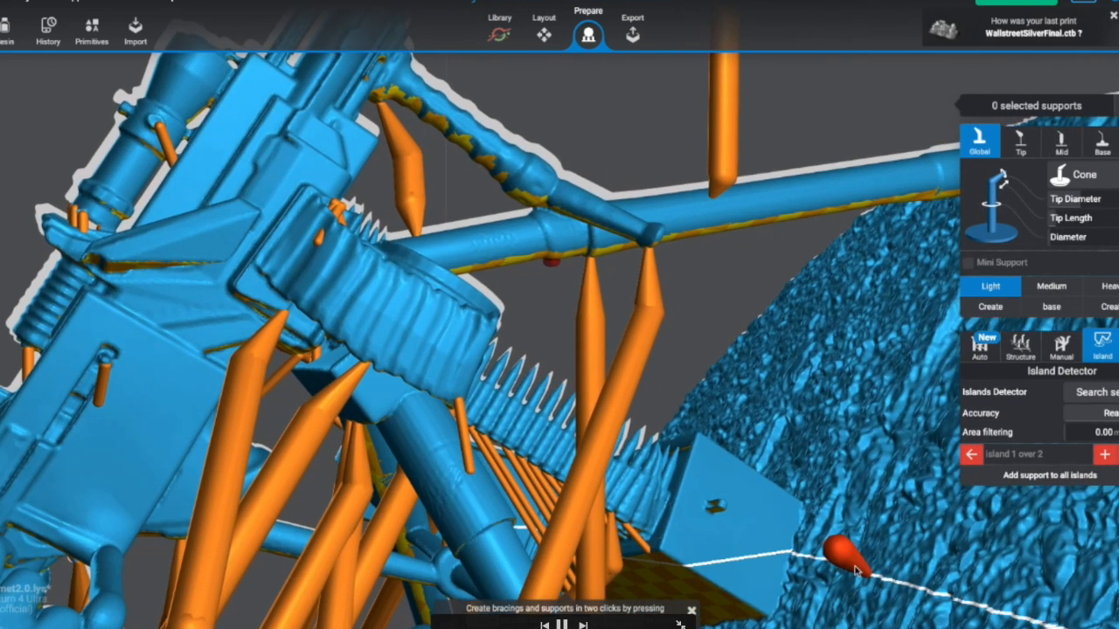
middle_drag(717, 166, 702, 362)
mouse_move(702, 363)
right_down()
mouse_move(525, 537)
mouse_move(667, 179)
right_up()
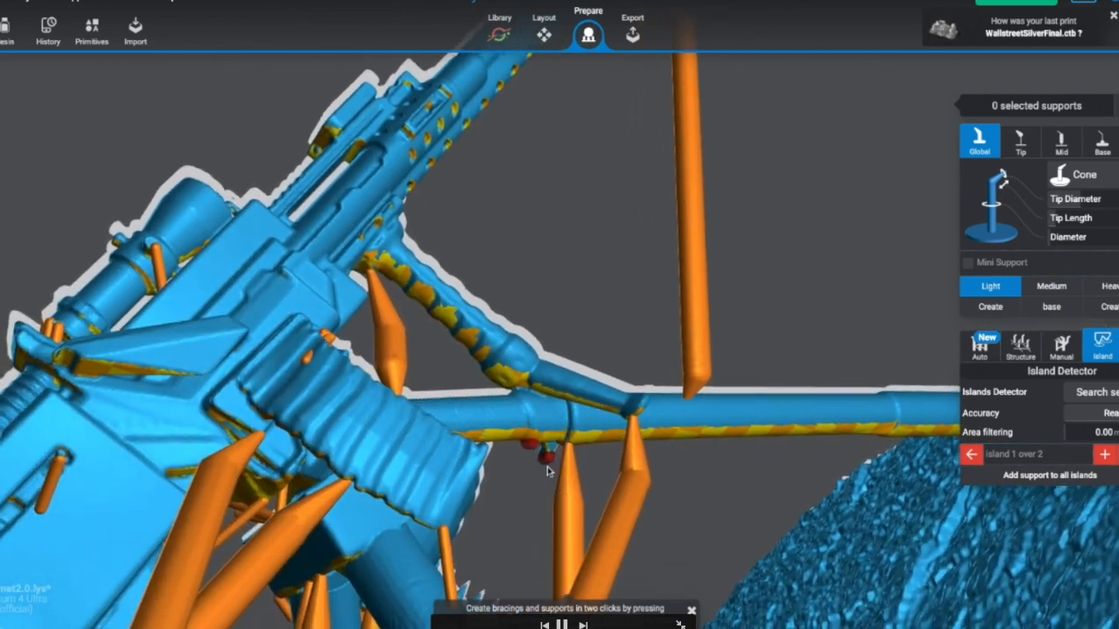
drag(548, 455, 568, 494)
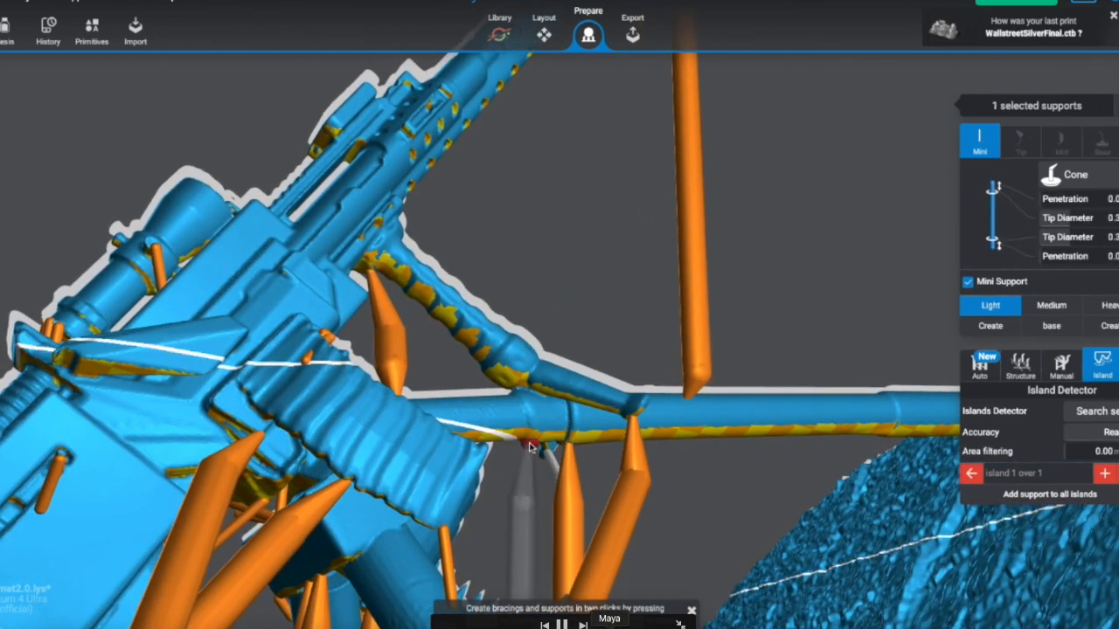
Step: Add a light mini support to the remaining island on the underside of the model, between the full-height supports
scroll(693, 536, down, 2)
middle_drag(673, 533, 736, 290)
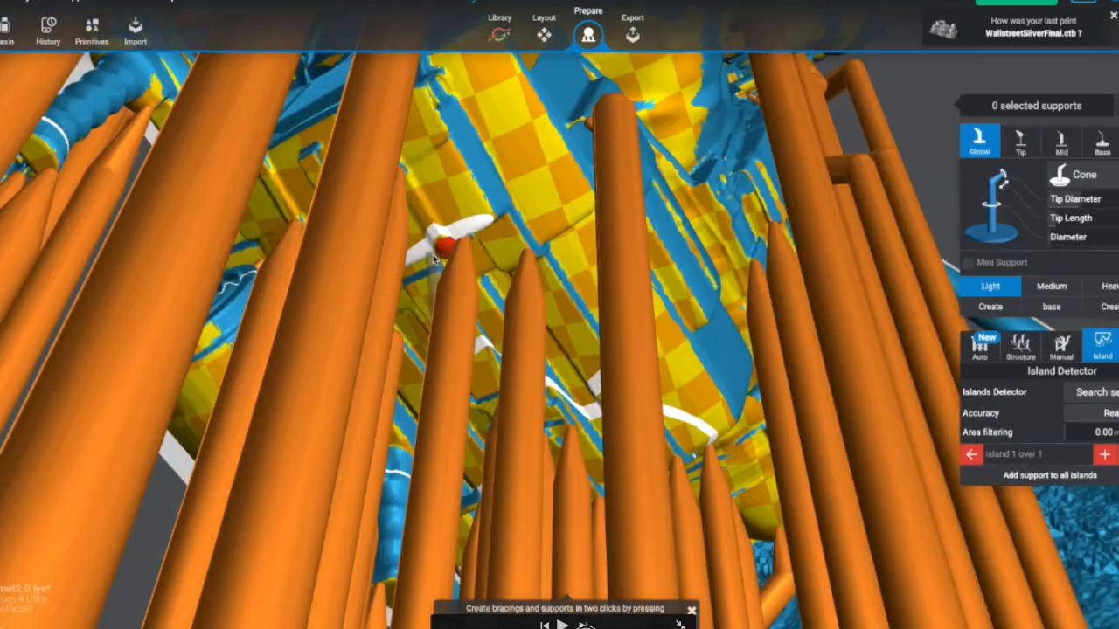
click(460, 215)
Step: Brace the group of tall supports beside the round base using the Small Object Bracing preset
right_drag(460, 215, 488, 316)
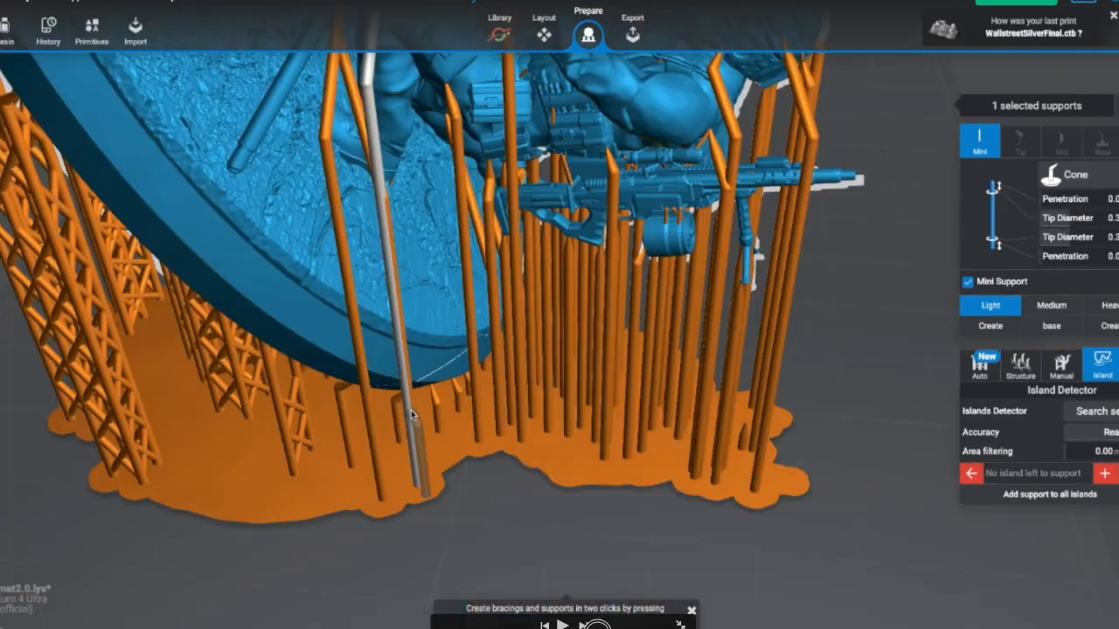
click(410, 414)
right_drag(411, 415, 462, 471)
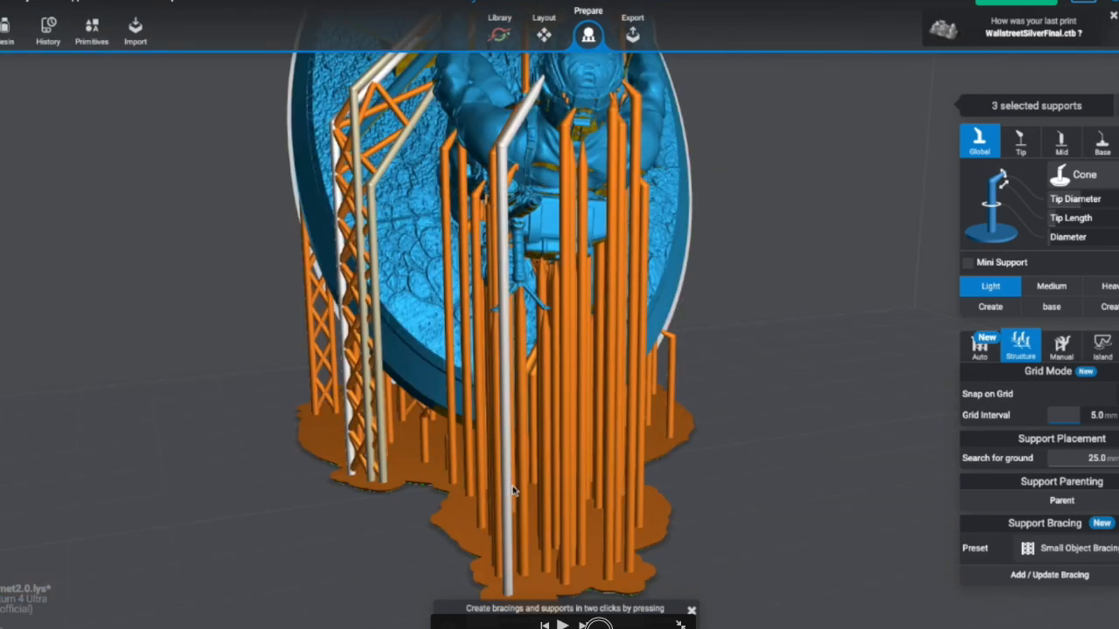
Step: Try to brace eight outer supports under the figure's head, arm and pack together with the Small Object Bracing preset
click(512, 489)
right_drag(603, 504, 791, 496)
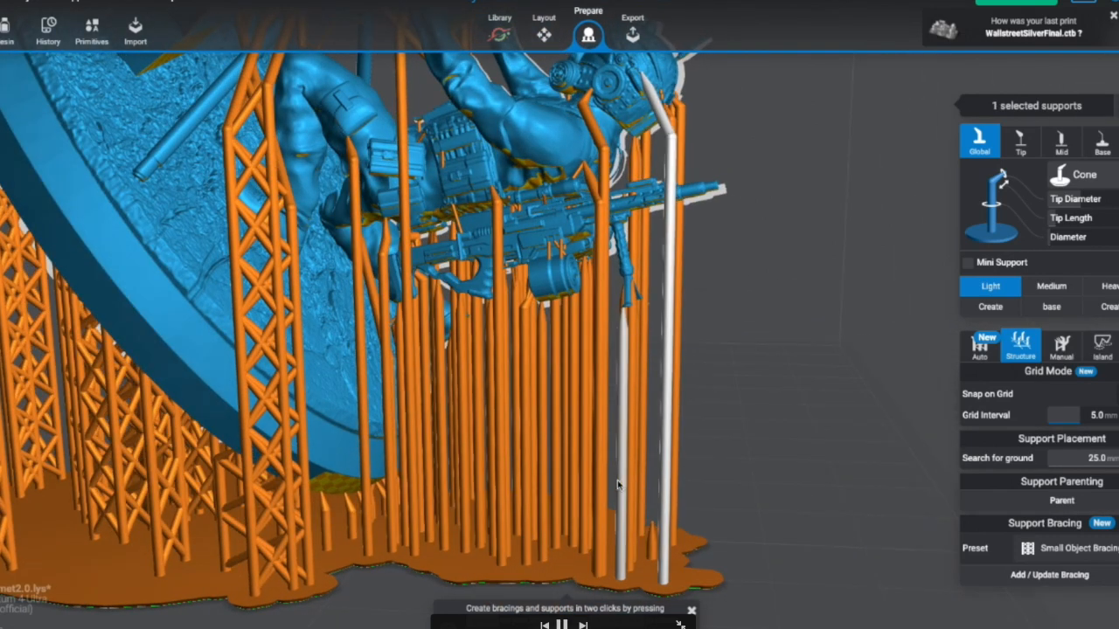
right_drag(680, 500, 568, 516)
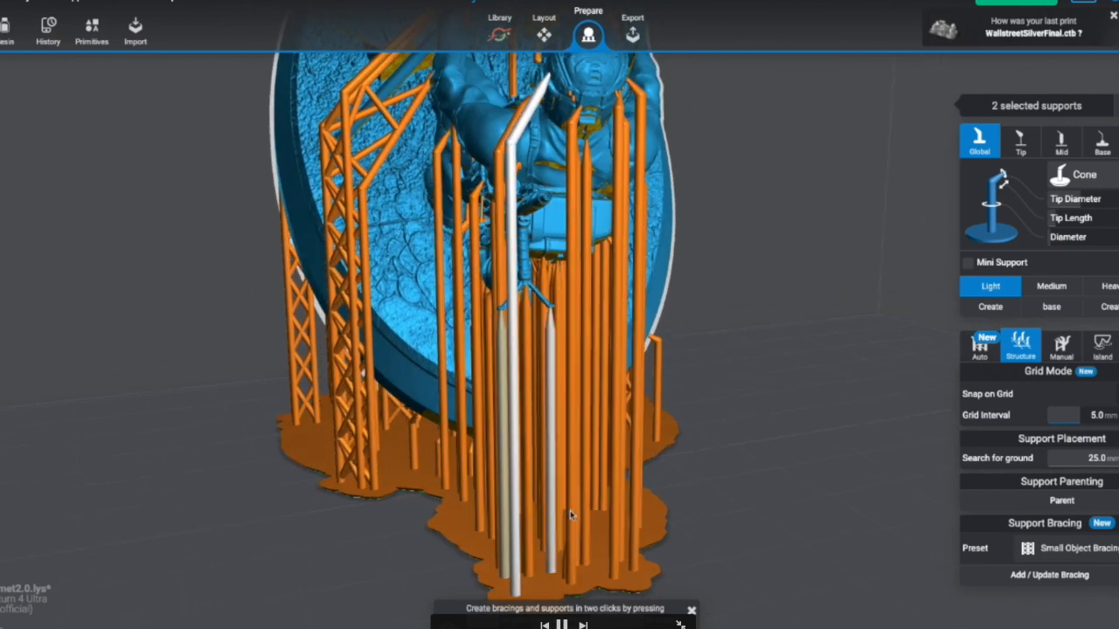
ctrl+click(641, 519)
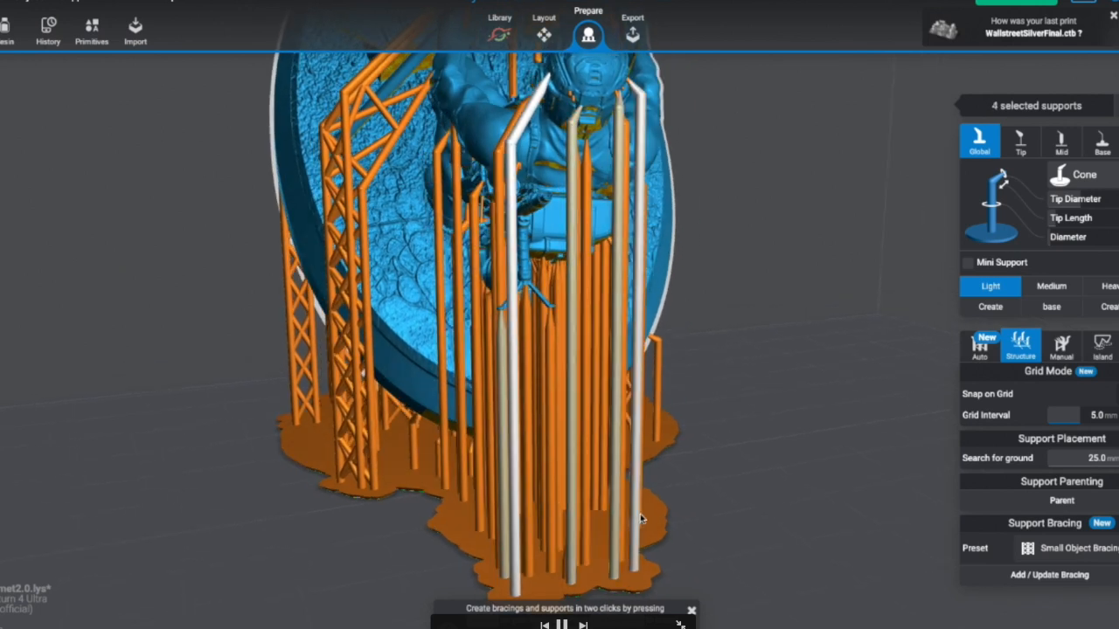
ctrl+click(635, 516)
right_drag(635, 515, 493, 534)
ctrl+click(530, 523)
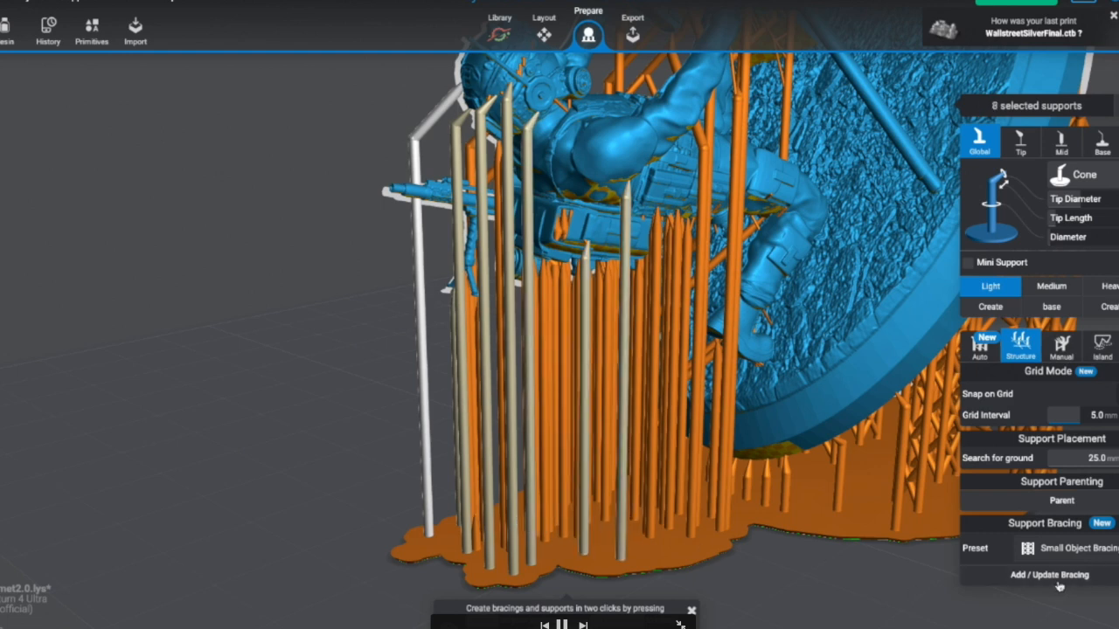
click(1057, 581)
right_drag(609, 526, 637, 539)
key(ctrl+z)
Step: Brace the tall support under the figure's arm to the neighbouring pack support with the Small Object Bracing preset
click(626, 501)
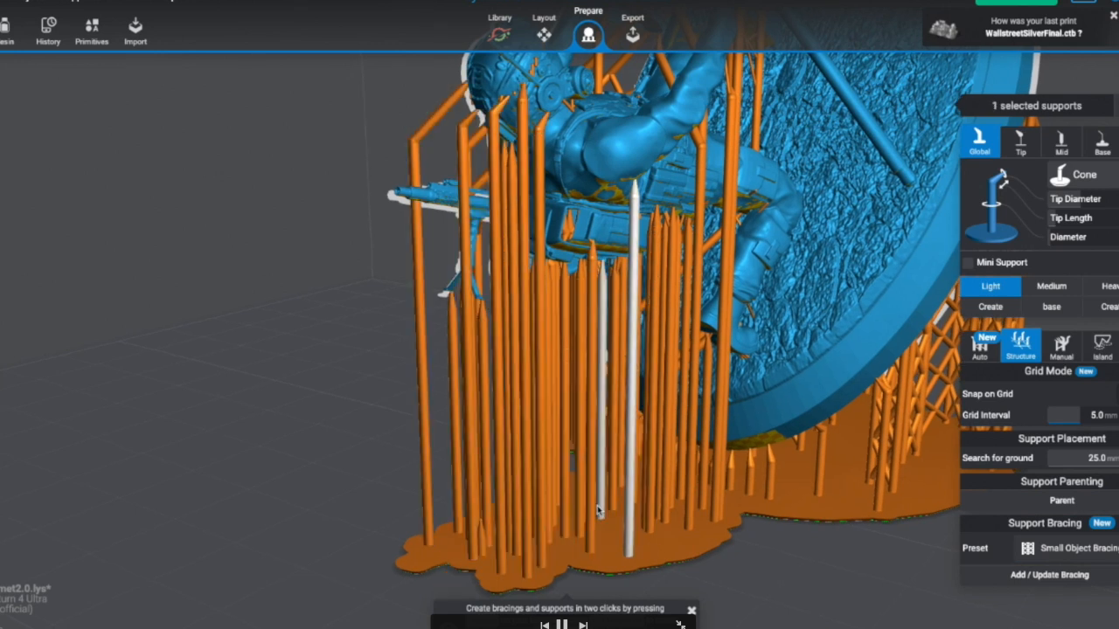
click(1057, 579)
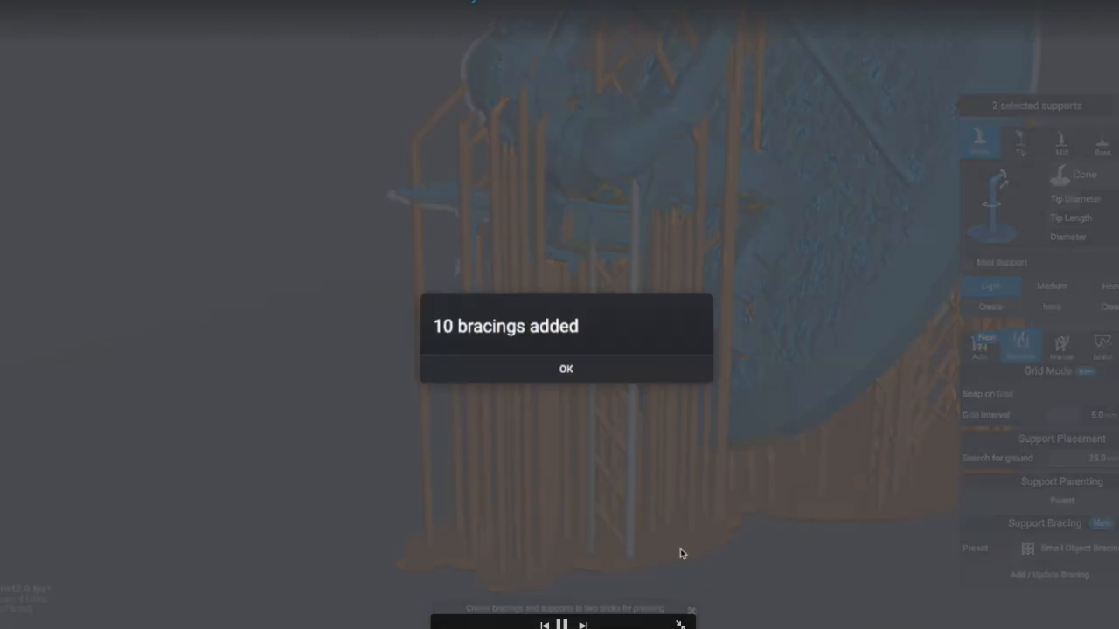
click(612, 383)
scroll(564, 493, up, 5)
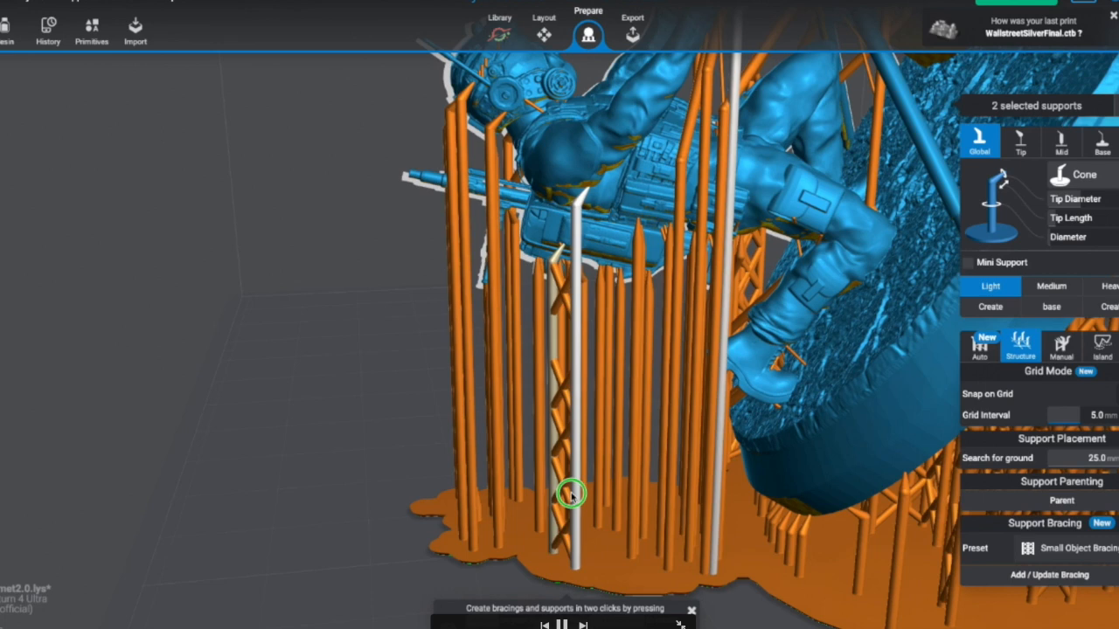
Step: Replace a full-height support under the figure's pouches with a light mini support from the neighbouring support
click(586, 488)
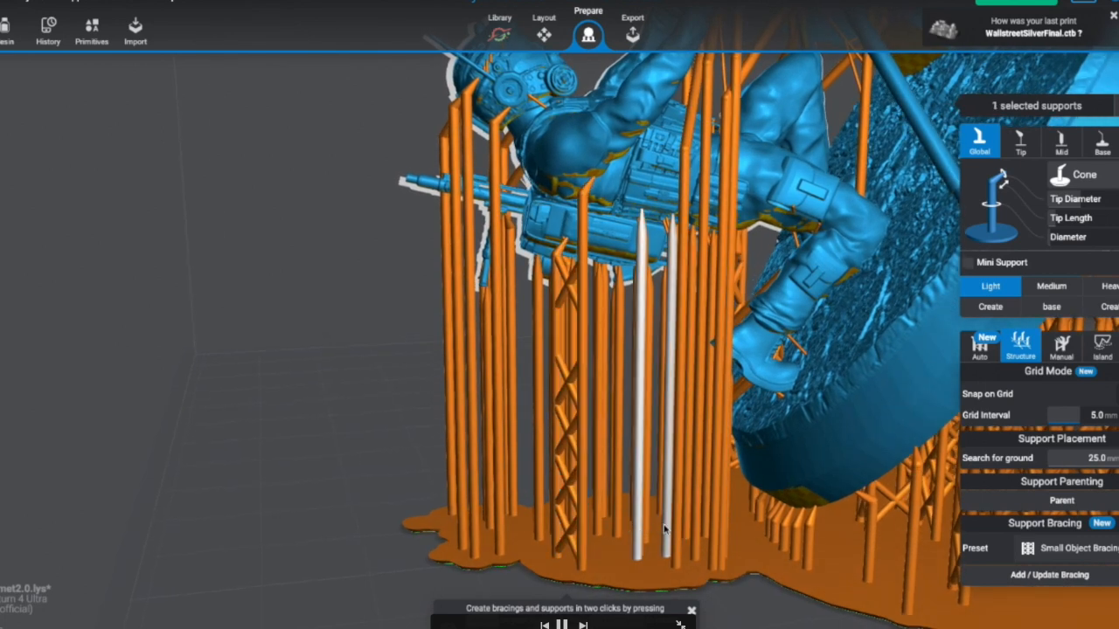
scroll(625, 427, up, 3)
right_drag(752, 514, 632, 430)
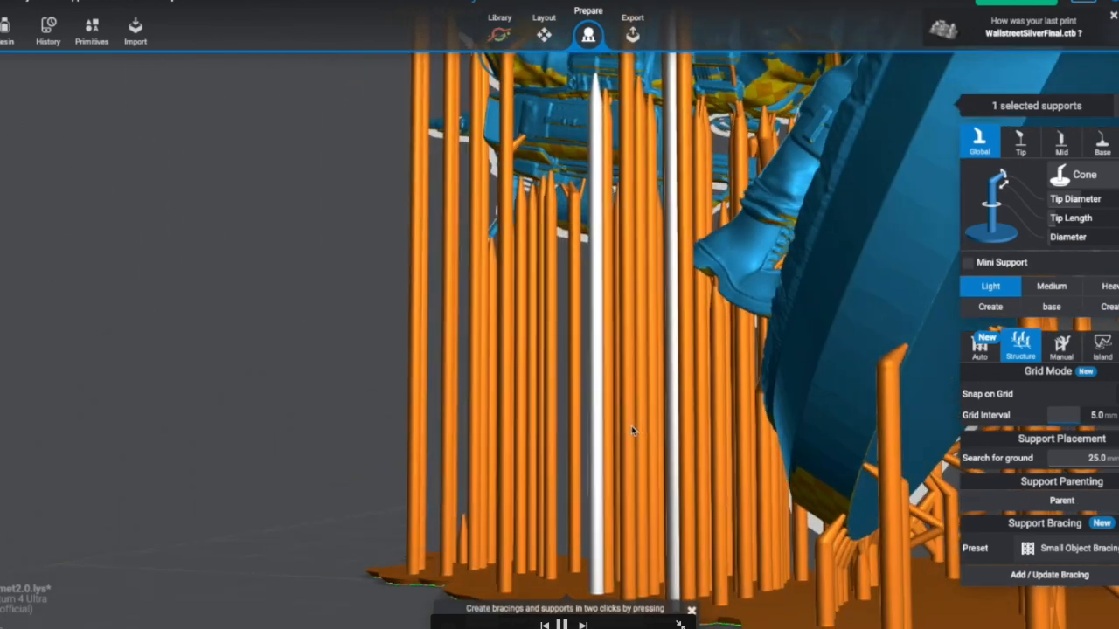
right_drag(642, 130, 655, 327)
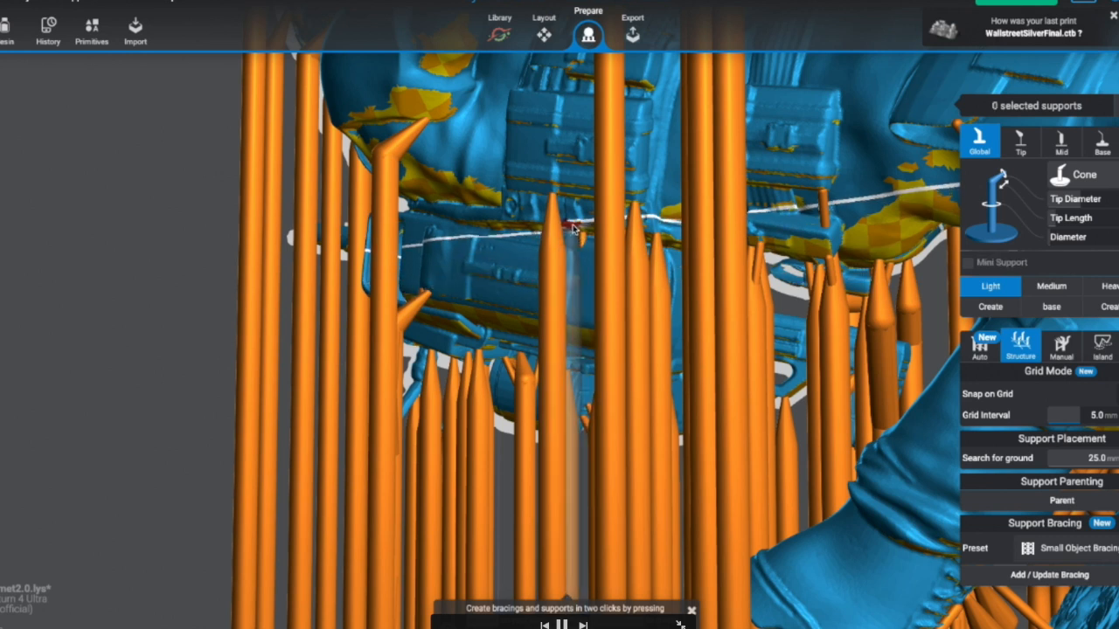
click(575, 236)
middle_drag(485, 392, 581, 348)
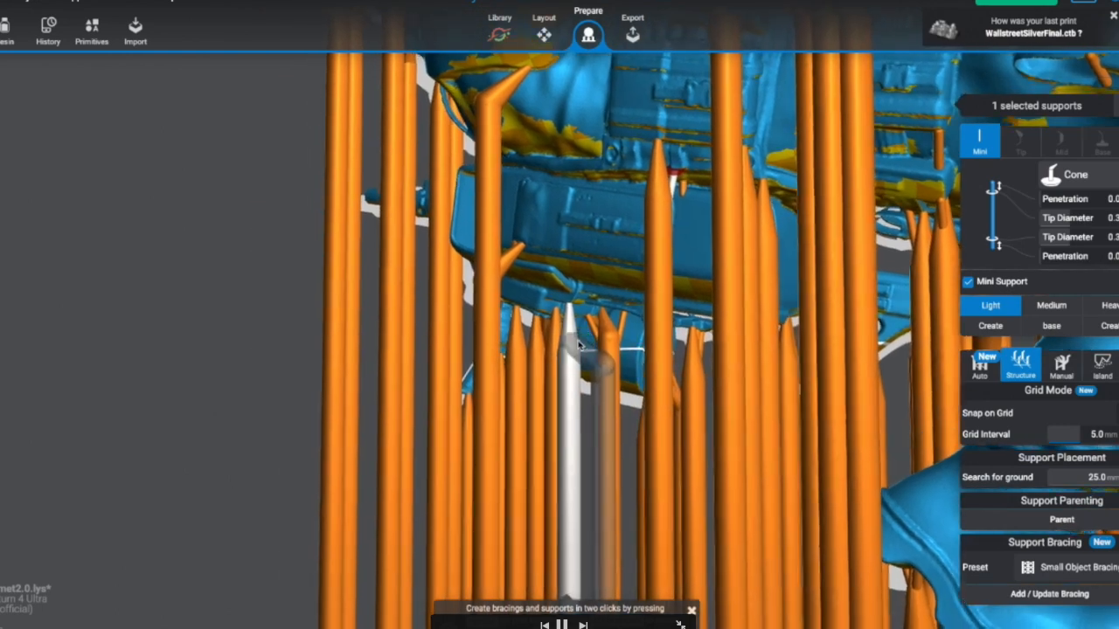
Step: Brace two neighbouring full-height supports on the figure's boot side of the braced pair with the Small Object Bracing preset
scroll(612, 384, up, 3)
right_drag(606, 367, 744, 387)
right_drag(848, 429, 641, 348)
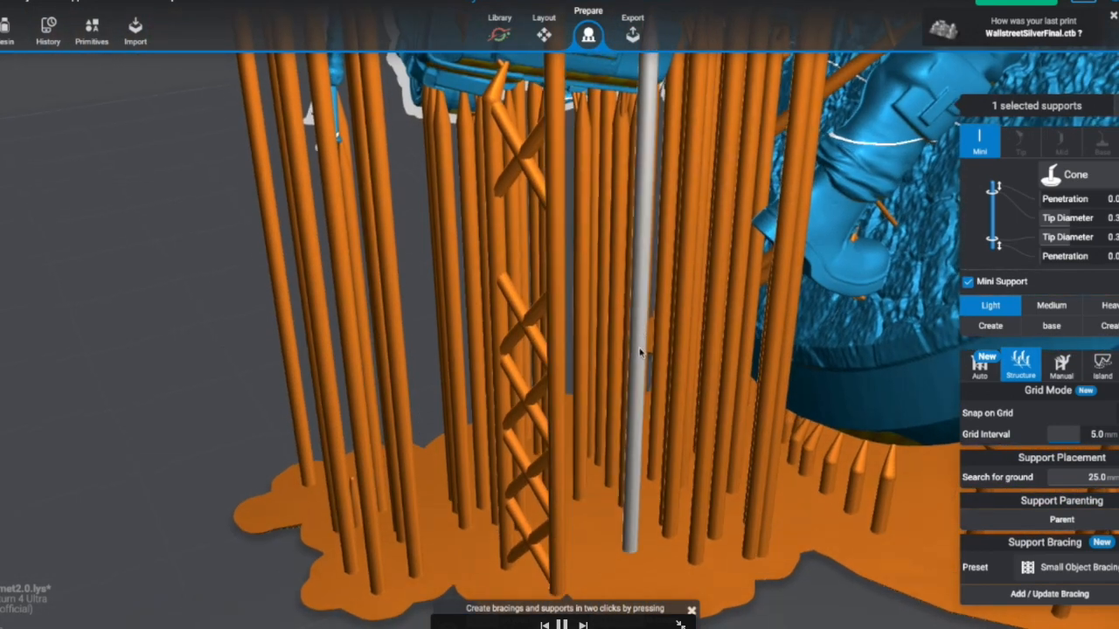
click(640, 352)
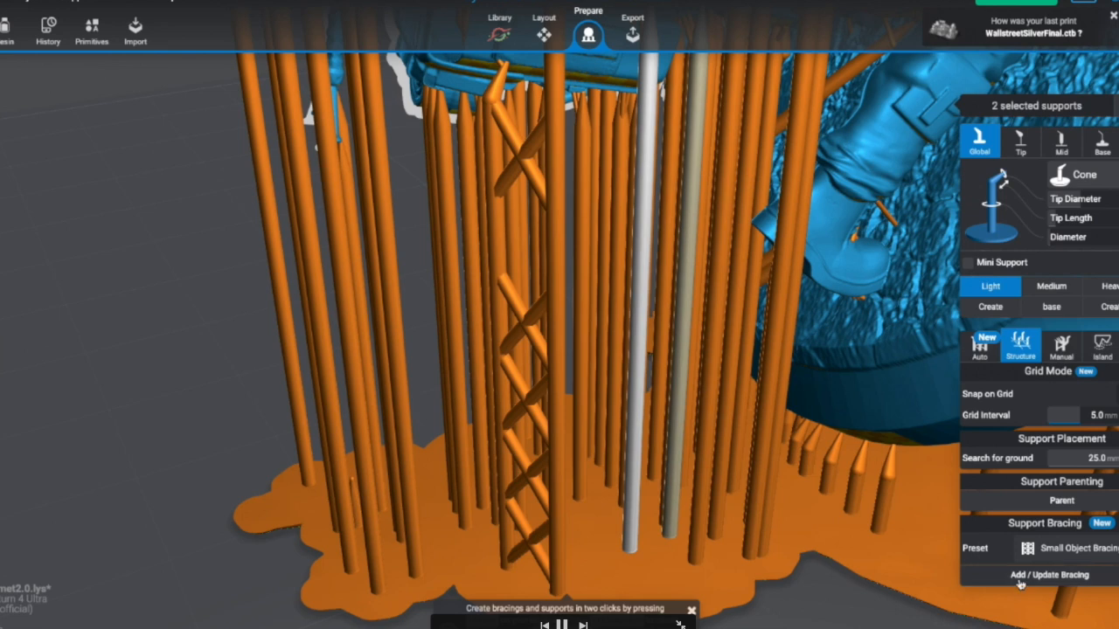
click(1019, 580)
click(605, 380)
Step: Brace two tall supports beside the figure's head and shoulder together with the Small Object Bracing preset
scroll(659, 477, down, 4)
right_drag(382, 344, 566, 337)
click(566, 336)
shift+click(598, 342)
click(1053, 581)
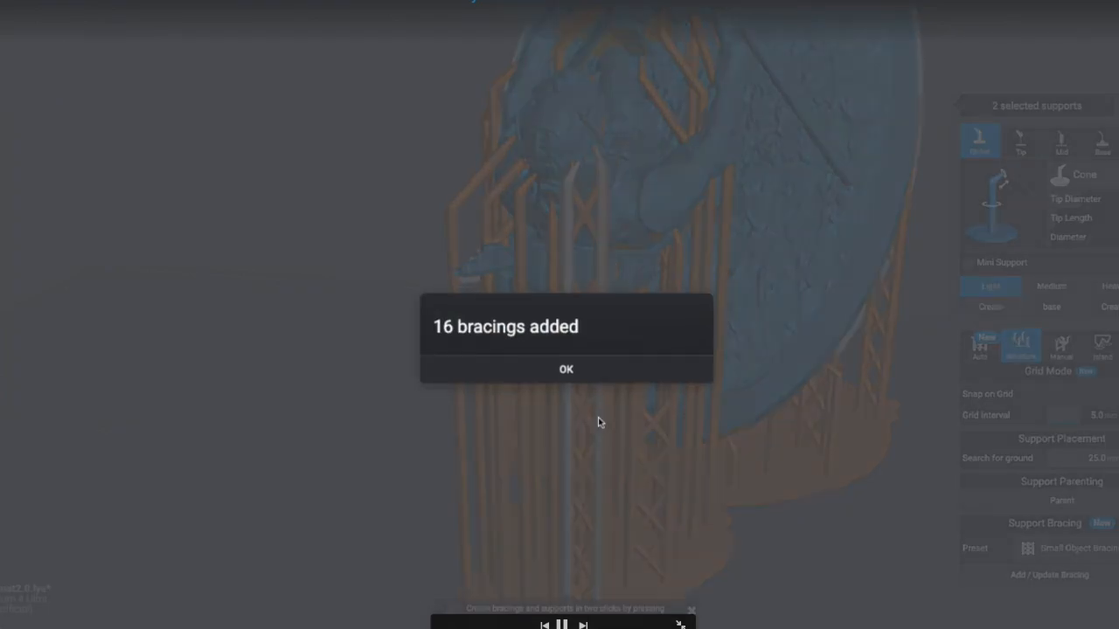
click(584, 374)
Step: Brace the tall angled support beside the figure's helmet to the adjacent support under the hanging gear with the Small Object Bracing preset
right_drag(512, 458, 559, 448)
click(478, 428)
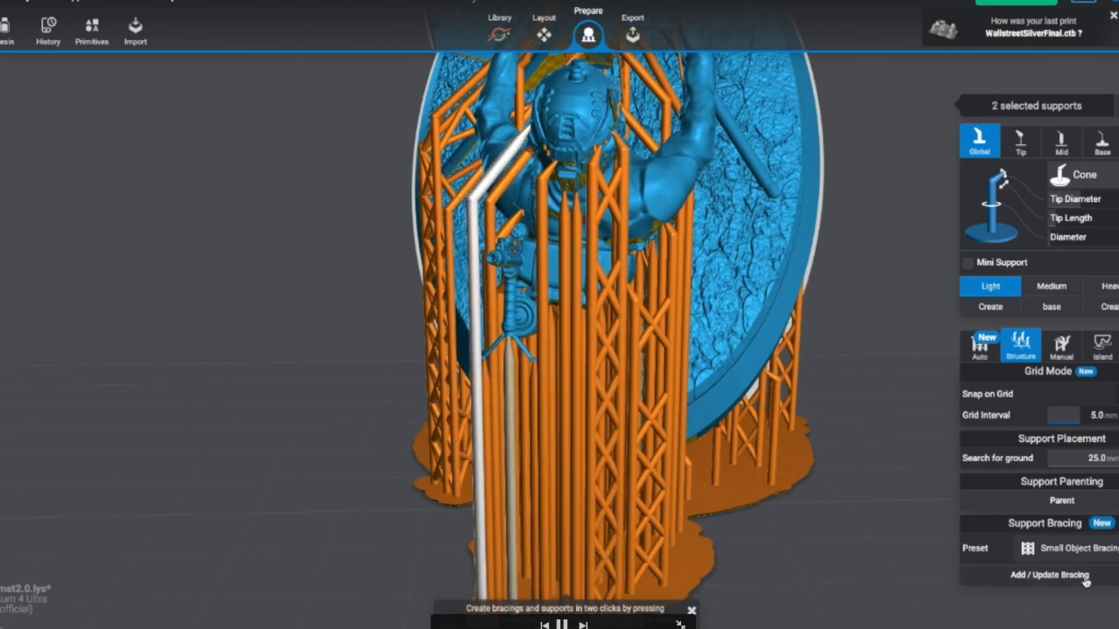
click(1049, 575)
click(555, 373)
right_drag(555, 374, 879, 465)
scroll(880, 465, up, 2)
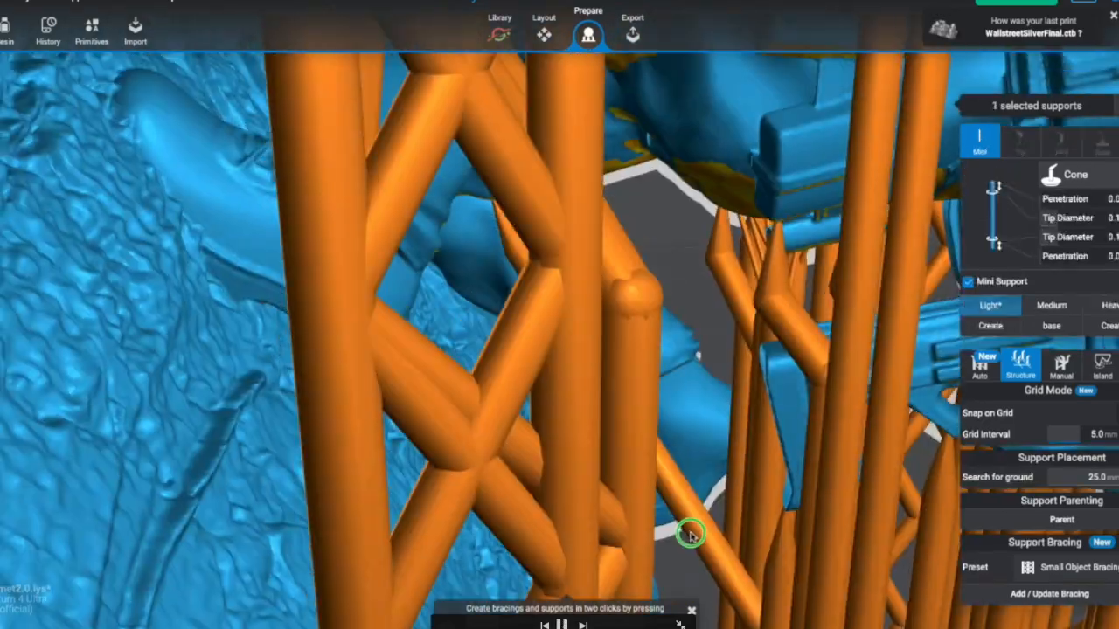
right_drag(689, 536, 577, 312)
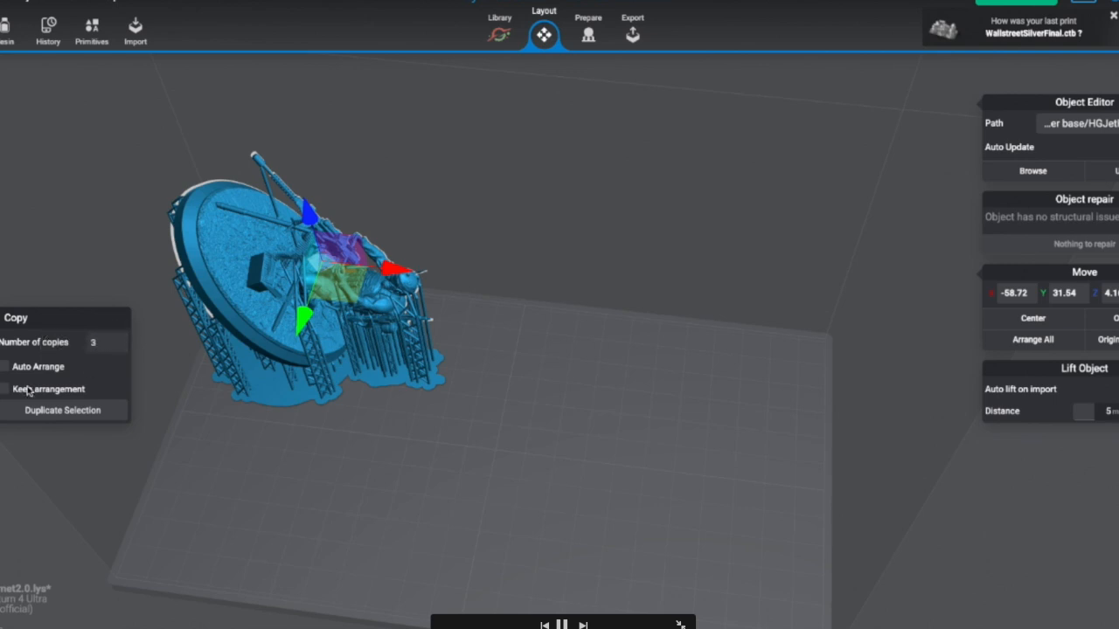
Step: Make three copies of the supported model and spread them into a two-by-two layout on the build plate
click(89, 415)
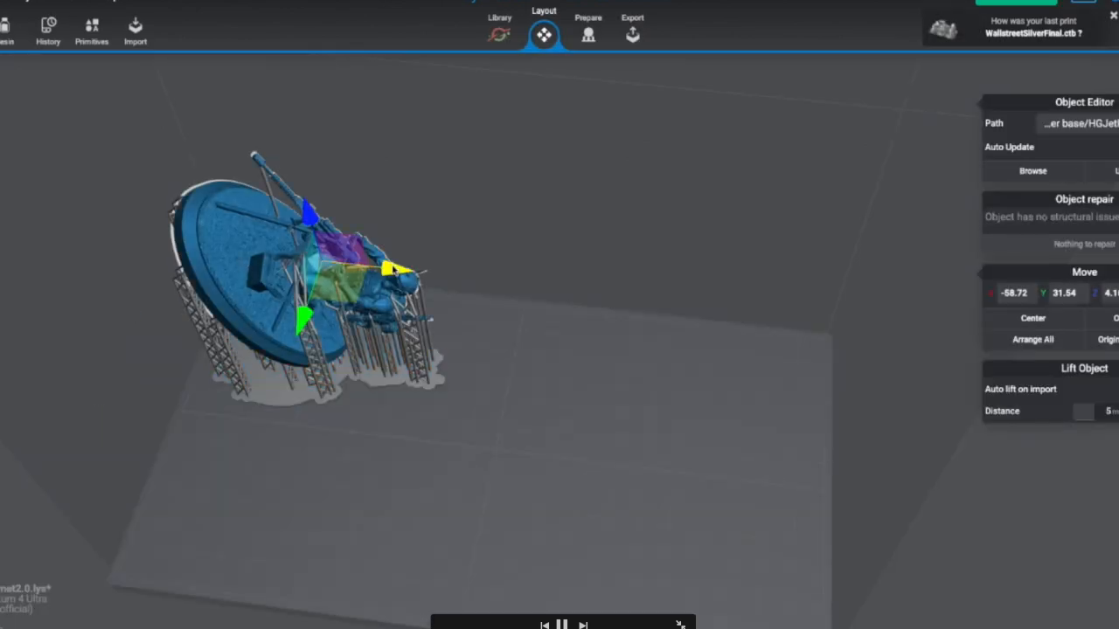
drag(395, 271, 658, 271)
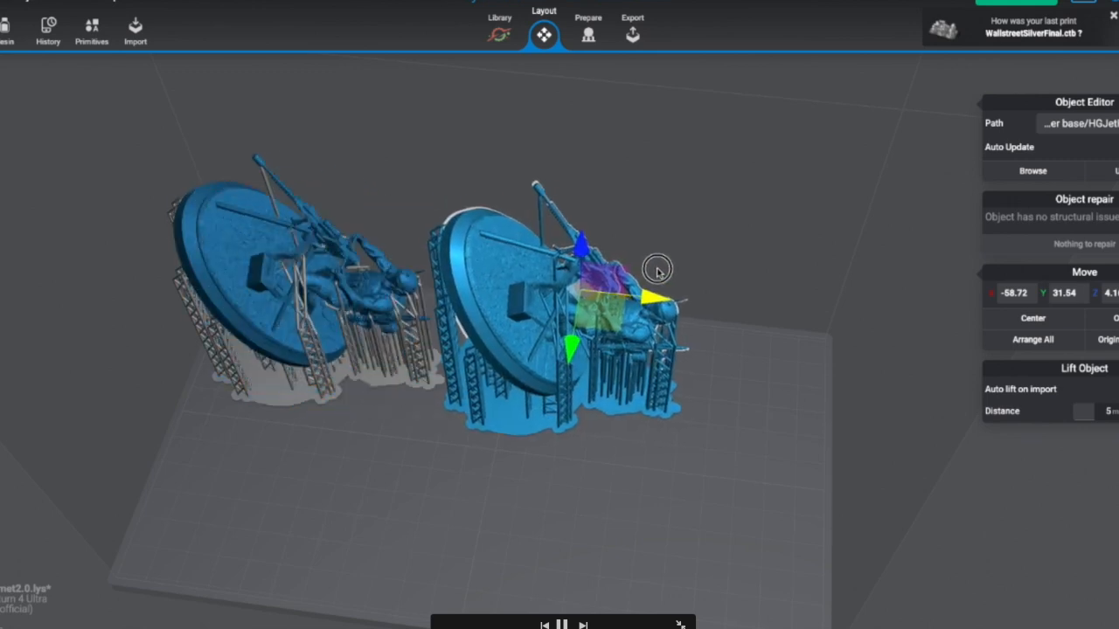
click(254, 281)
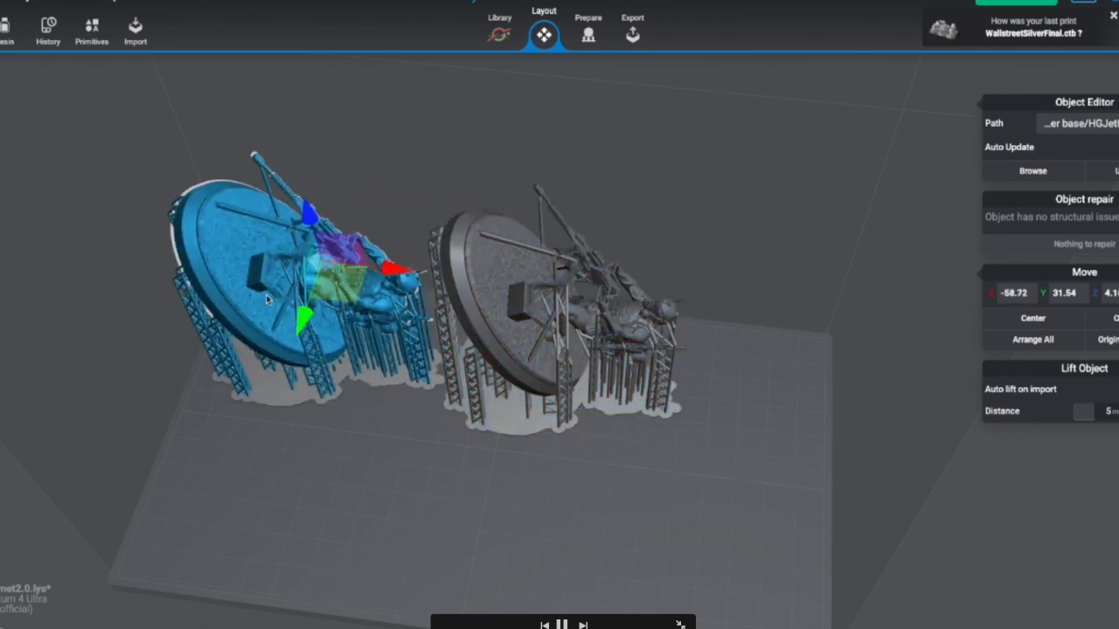
drag(304, 319, 262, 487)
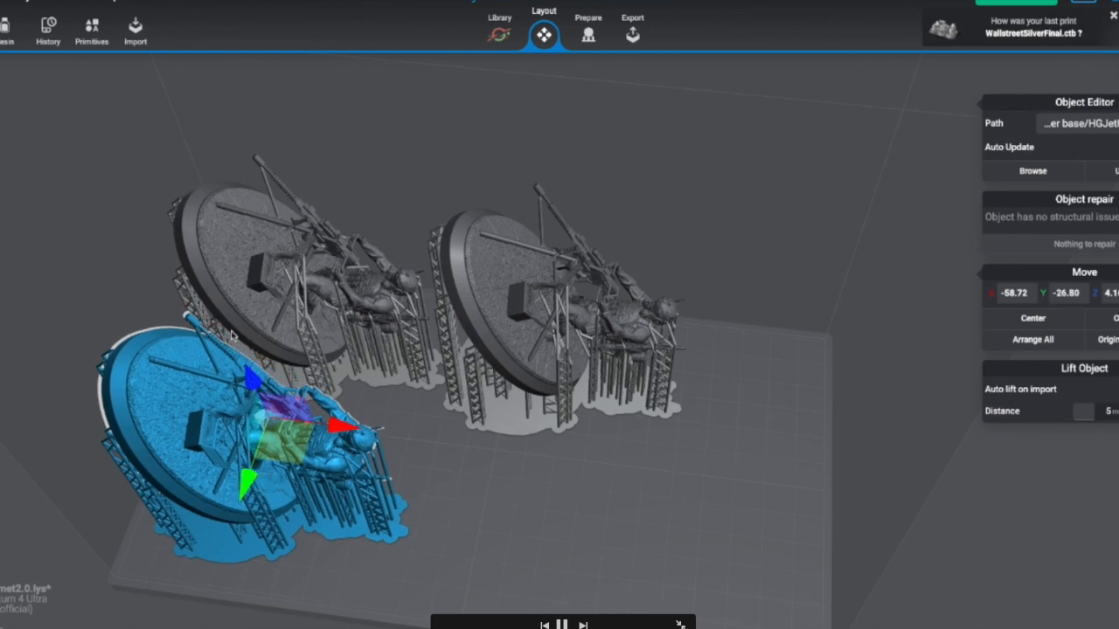
click(225, 280)
drag(297, 320, 628, 438)
right_drag(716, 249, 735, 347)
click(293, 308)
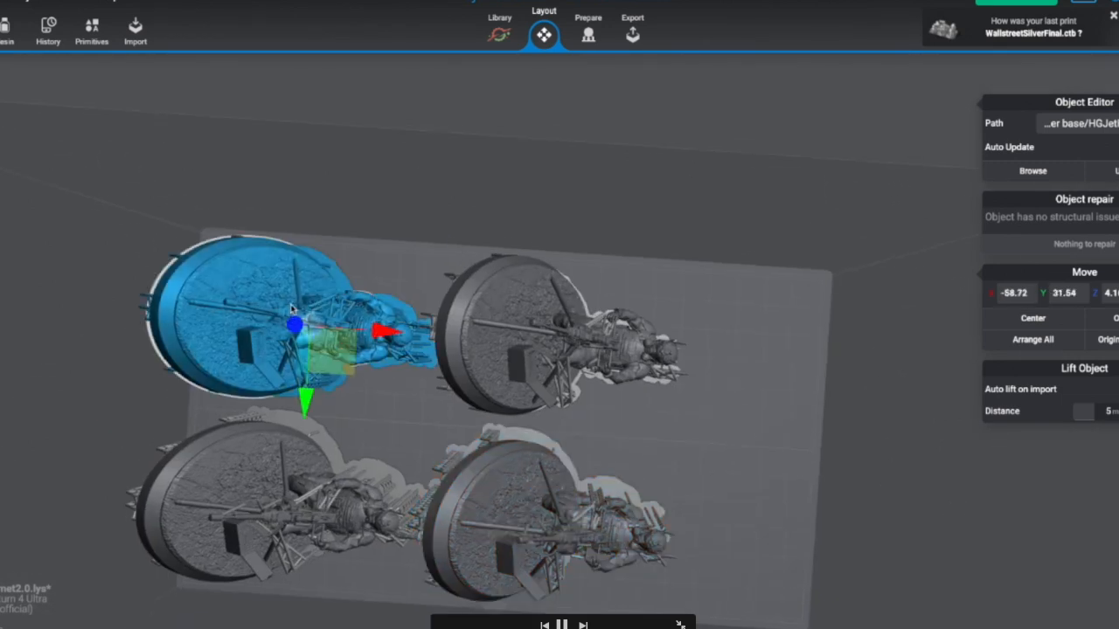
drag(386, 330, 469, 332)
key(ctrl+z)
right_click(726, 429)
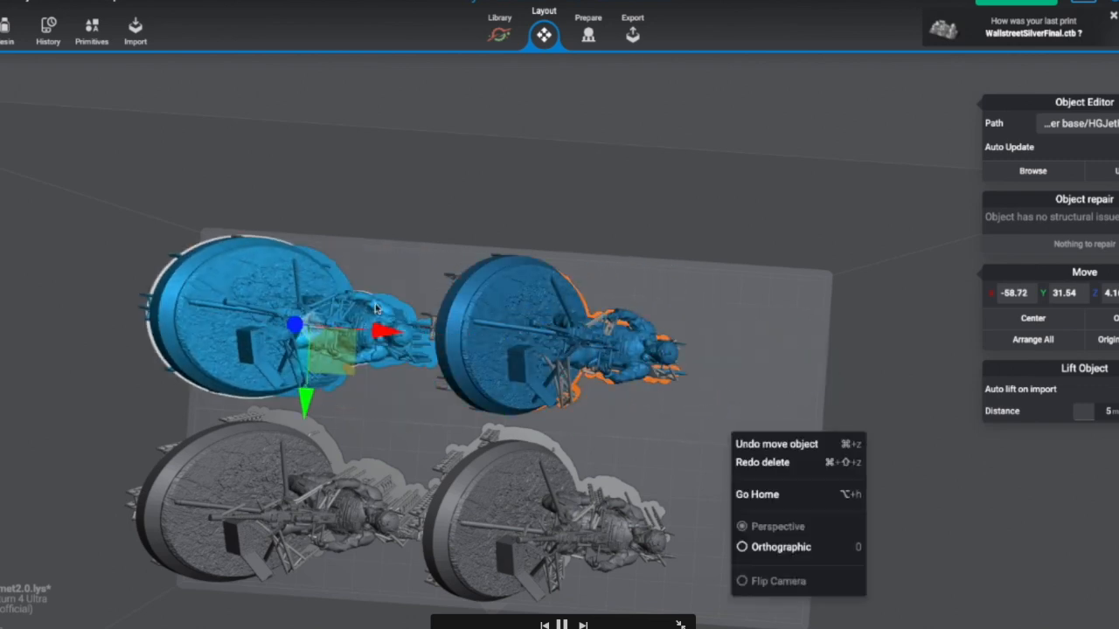
click(416, 208)
Step: Duplicate the back-row copy nearest the plate's free end and move the duplicate along X to about 74 mm
click(543, 357)
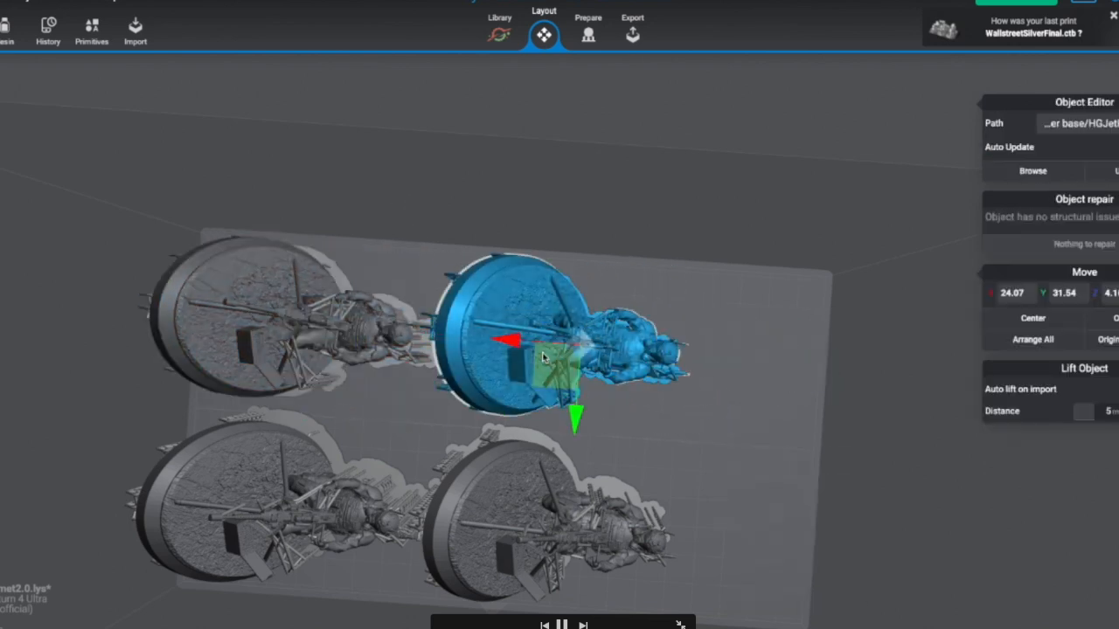
click(2, 325)
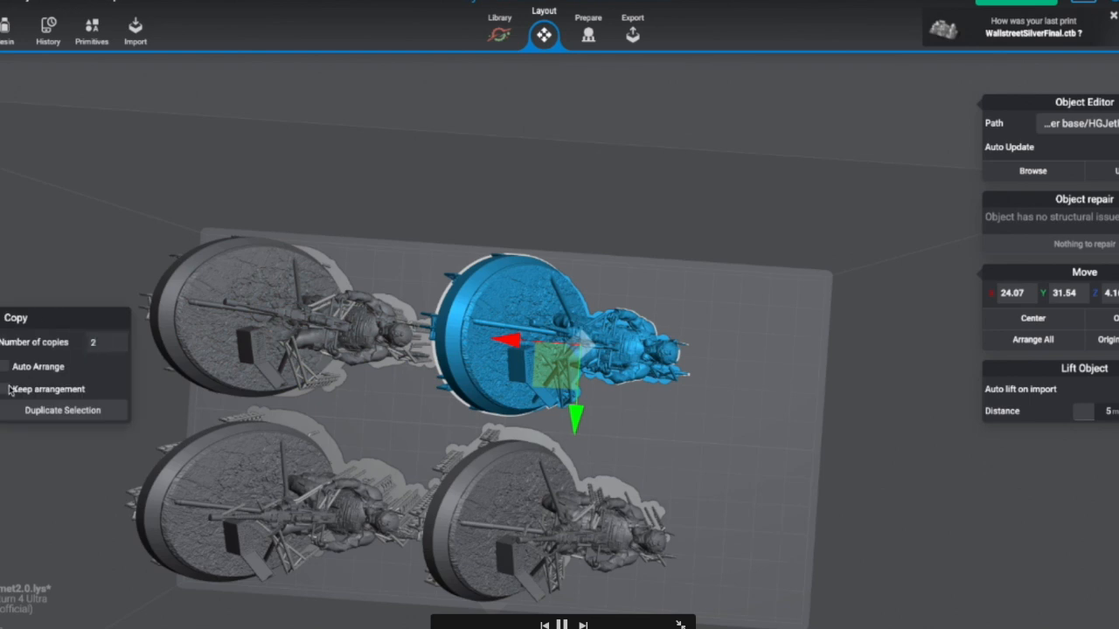
click(57, 410)
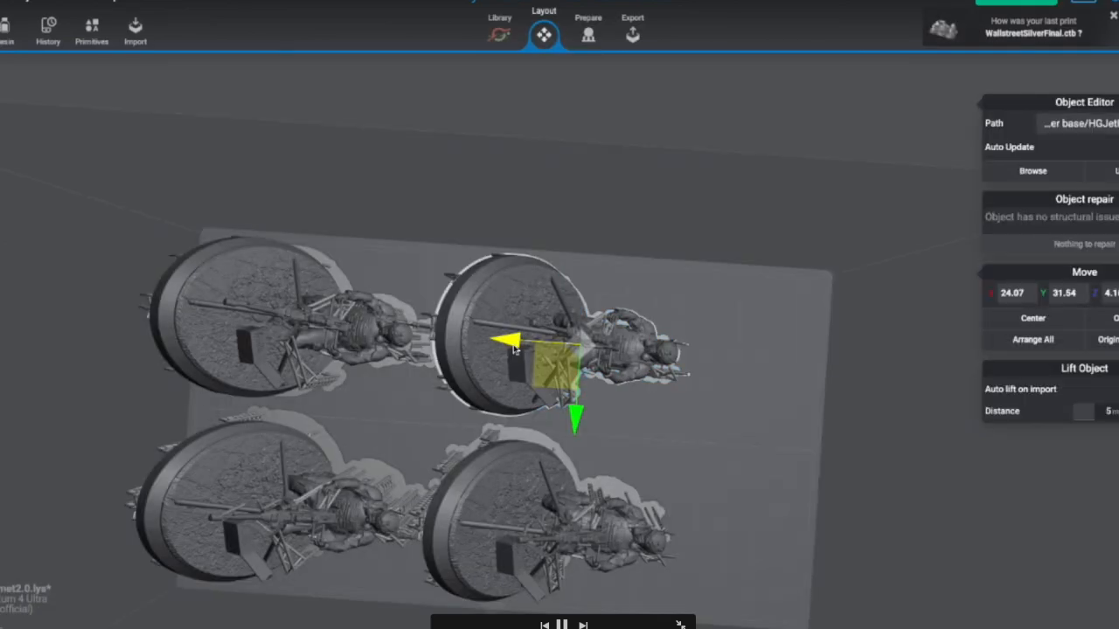
drag(514, 341, 674, 338)
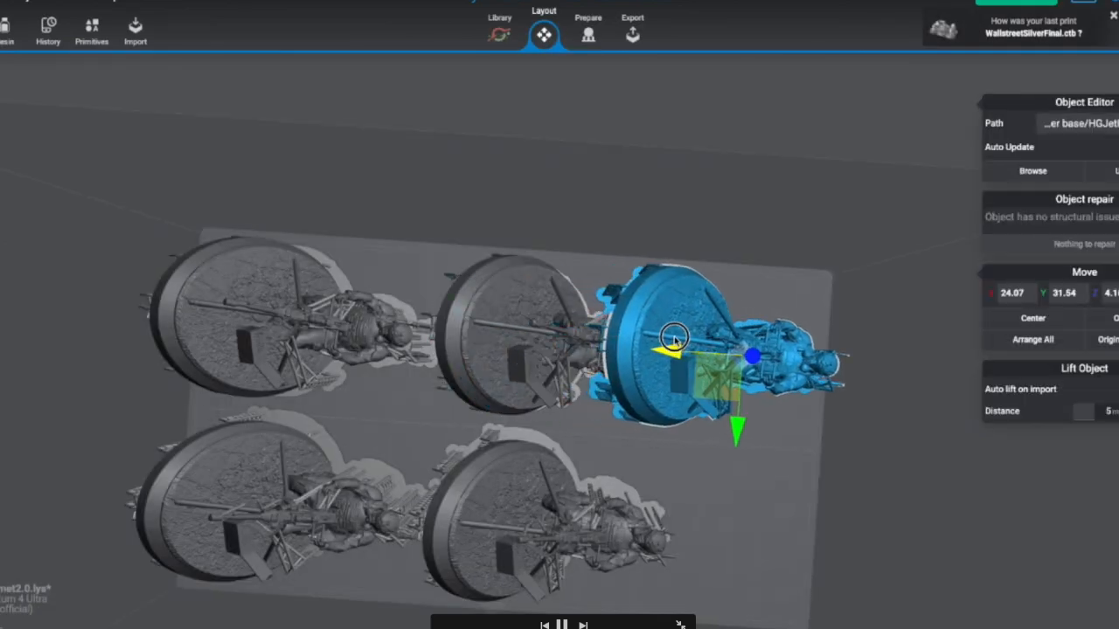
Step: Rotate the new copy about a quarter turn around Z and move it to about X 83, Y 24 at the plate's free end
click(12, 250)
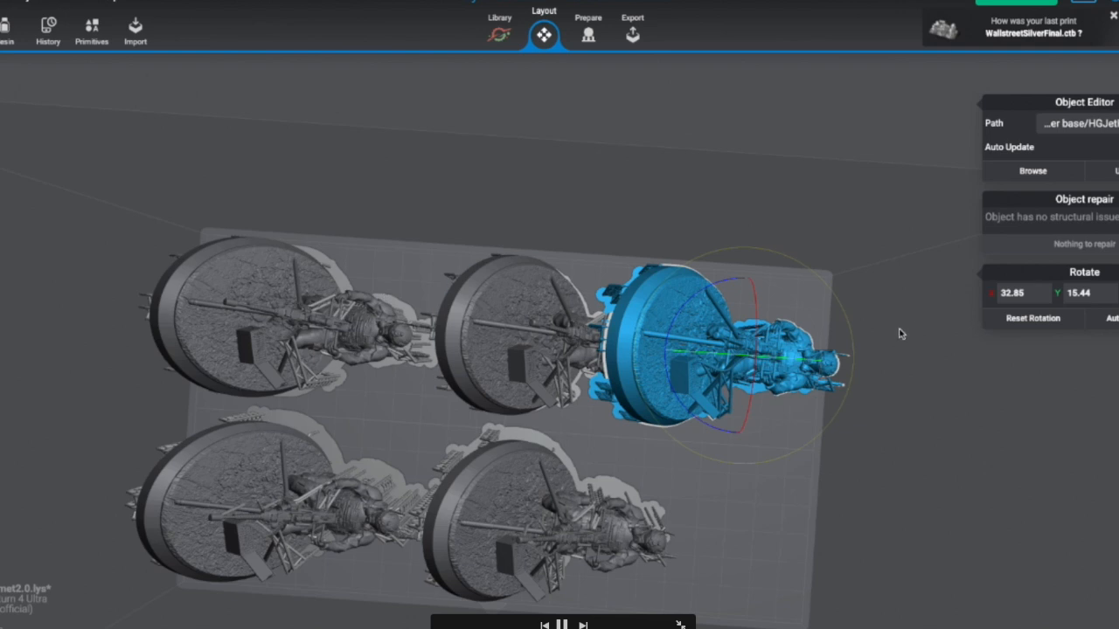
drag(691, 417, 834, 535)
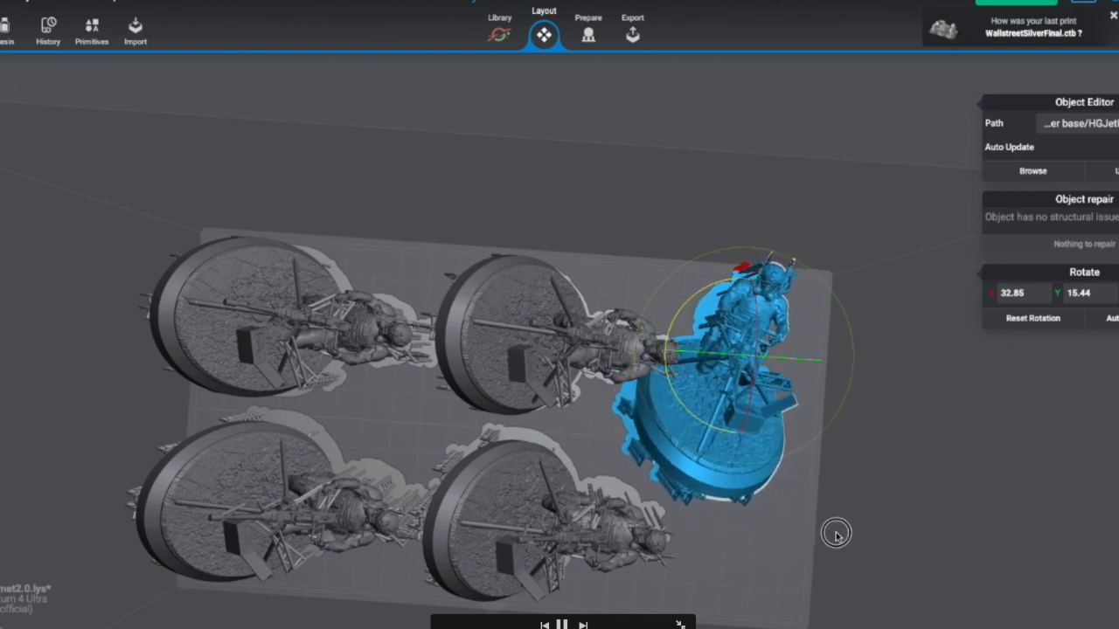
drag(781, 450, 763, 562)
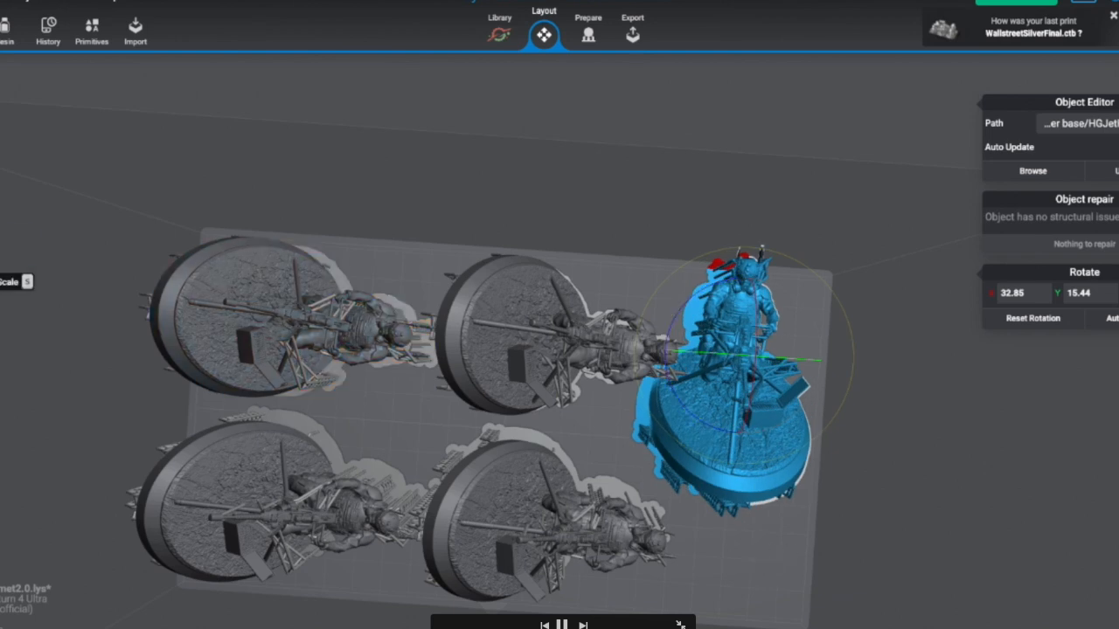
click(11, 210)
drag(743, 423, 744, 444)
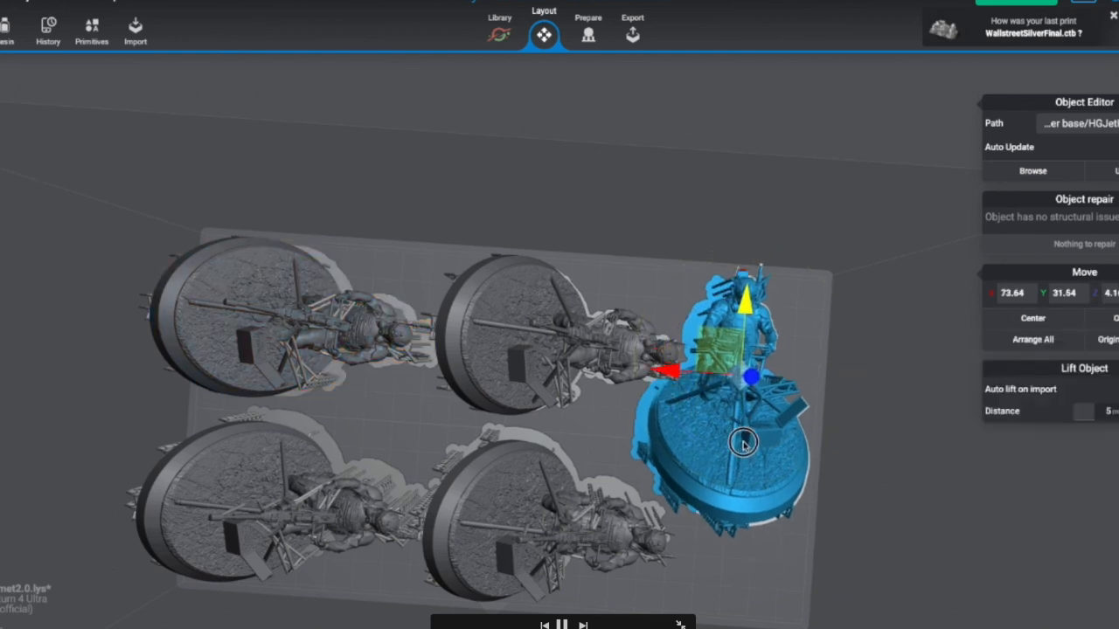
right_drag(863, 459, 570, 320)
drag(570, 320, 594, 315)
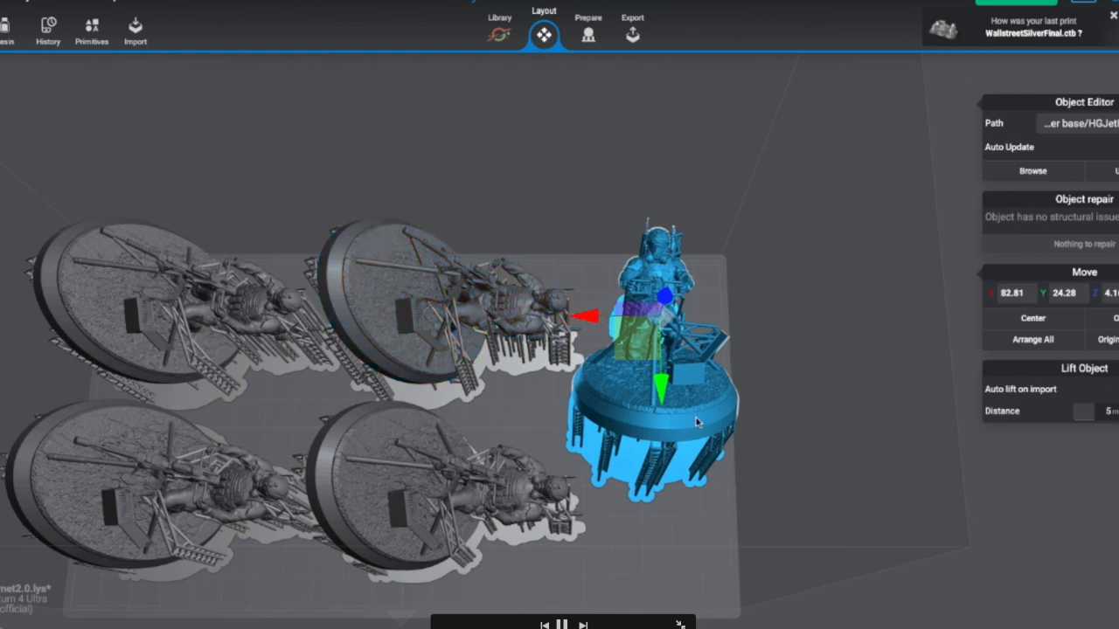
Step: Select the front-row copy nearest the plate's free end and start rotating it
click(402, 477)
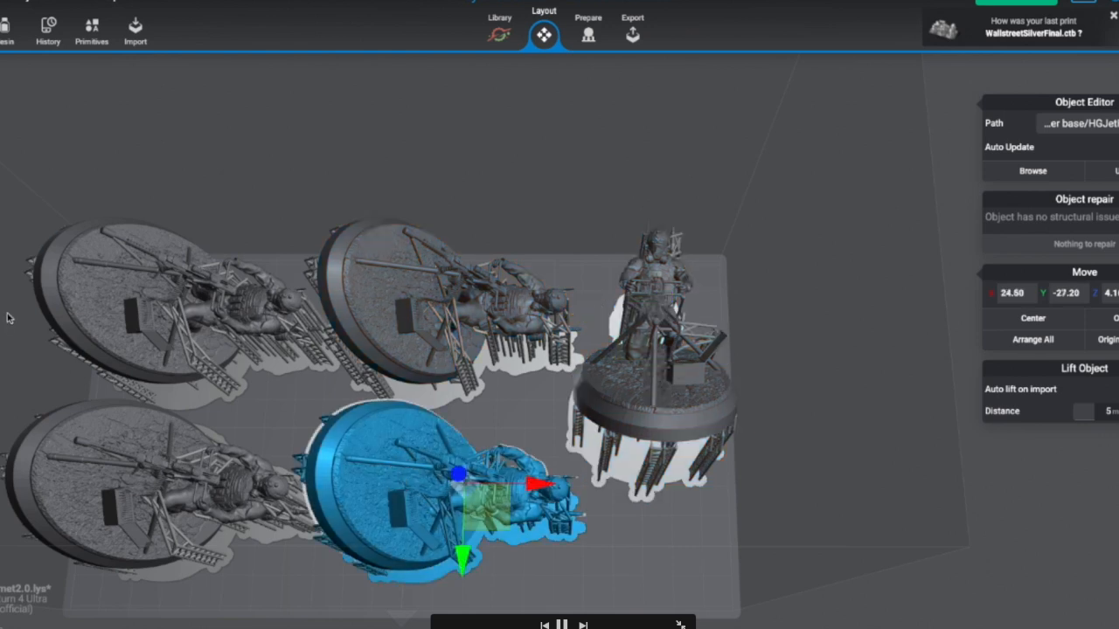
click(12, 280)
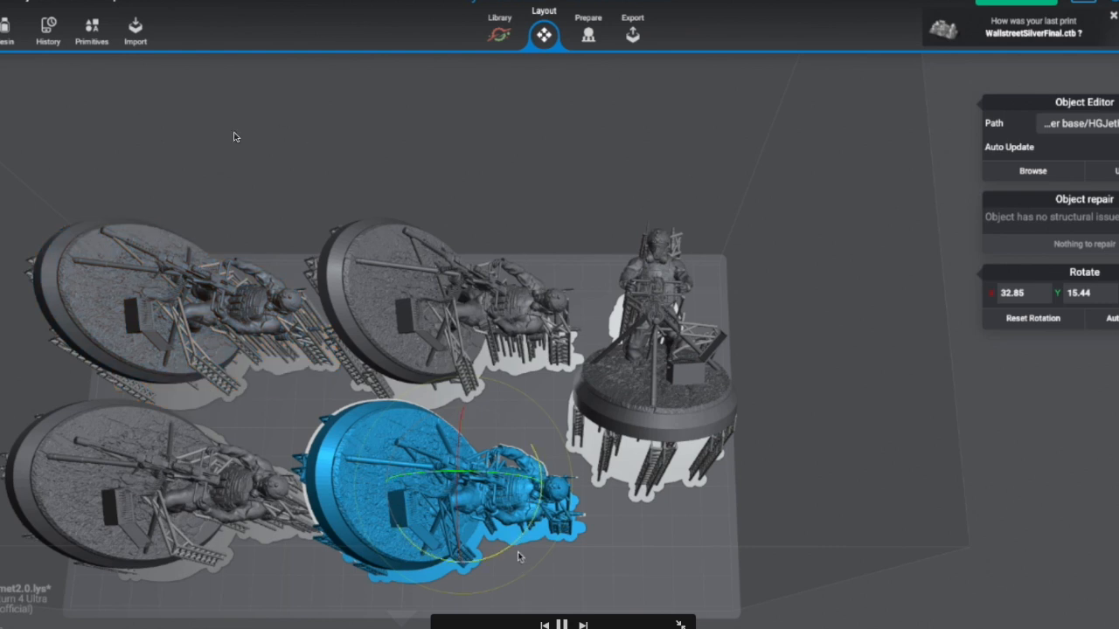